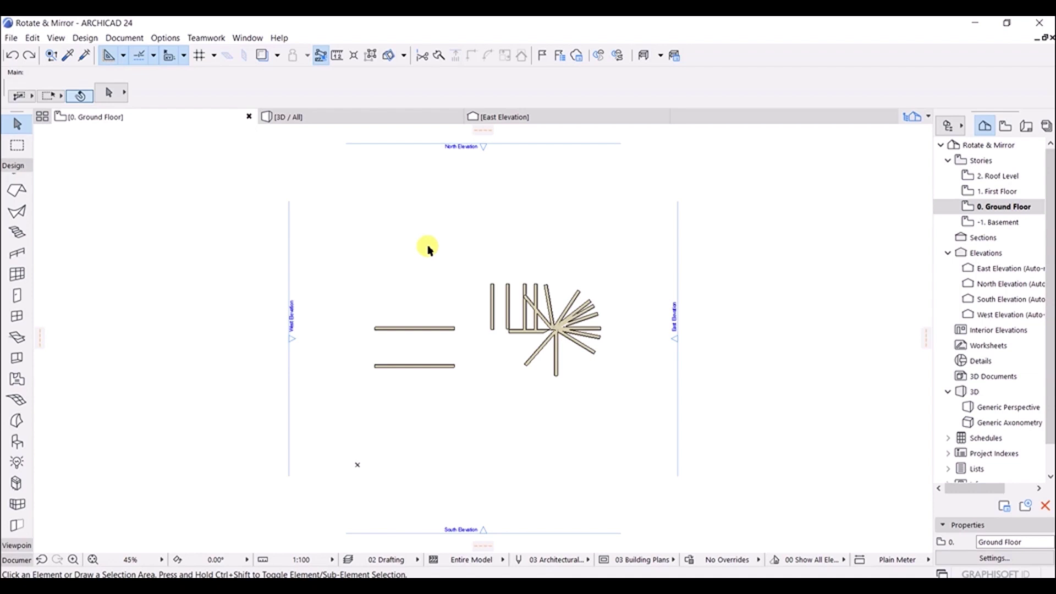
- Delete the West, North, East and South elevation markers from the ground floor plan together with their viewpoints
left_click(324, 290)
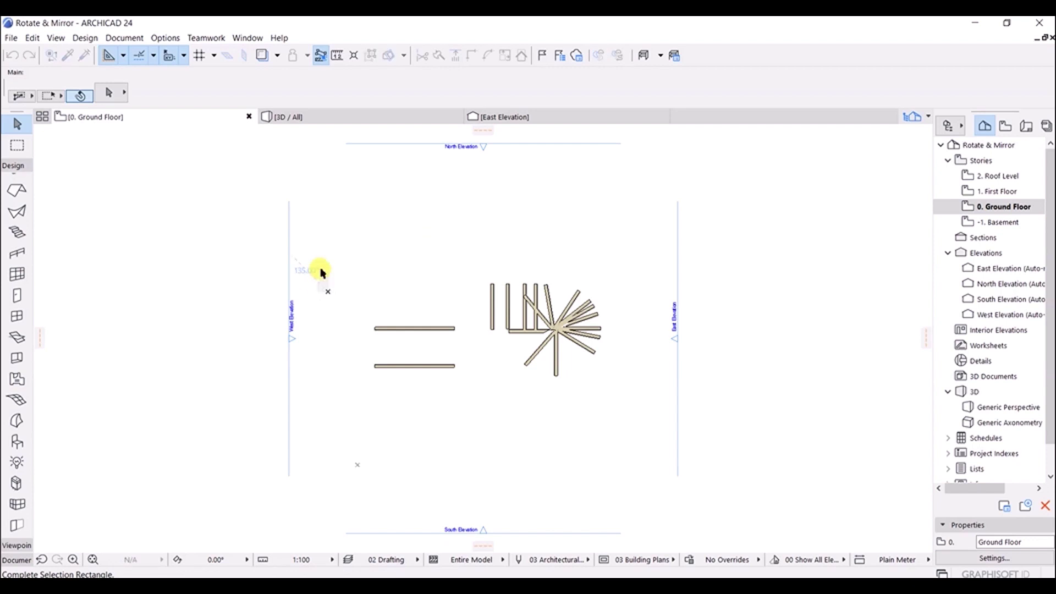
left_click(275, 241)
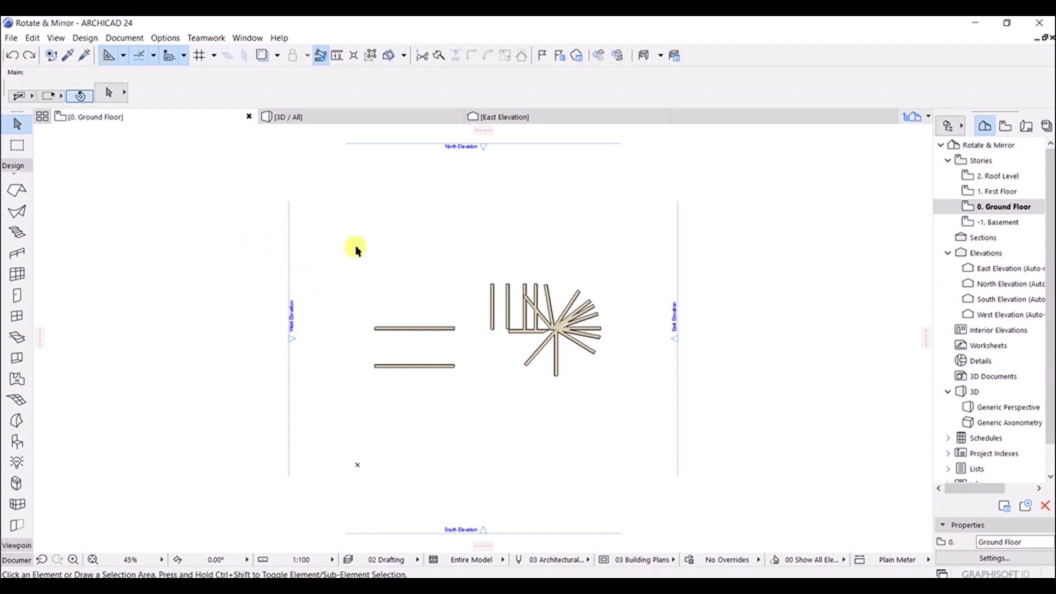
left_click(289, 326)
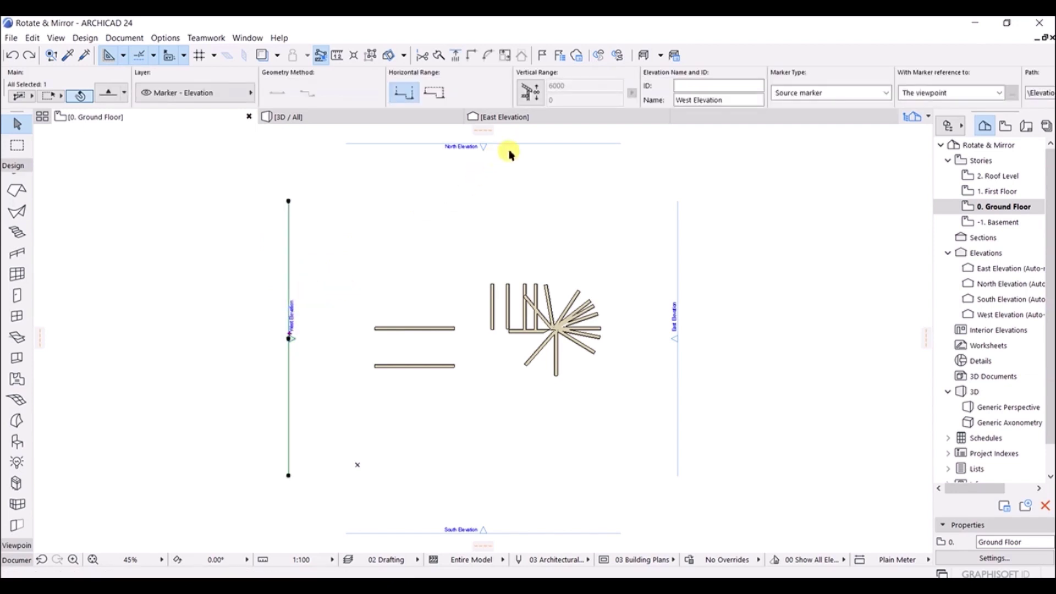
left_click(528, 144, "shift")
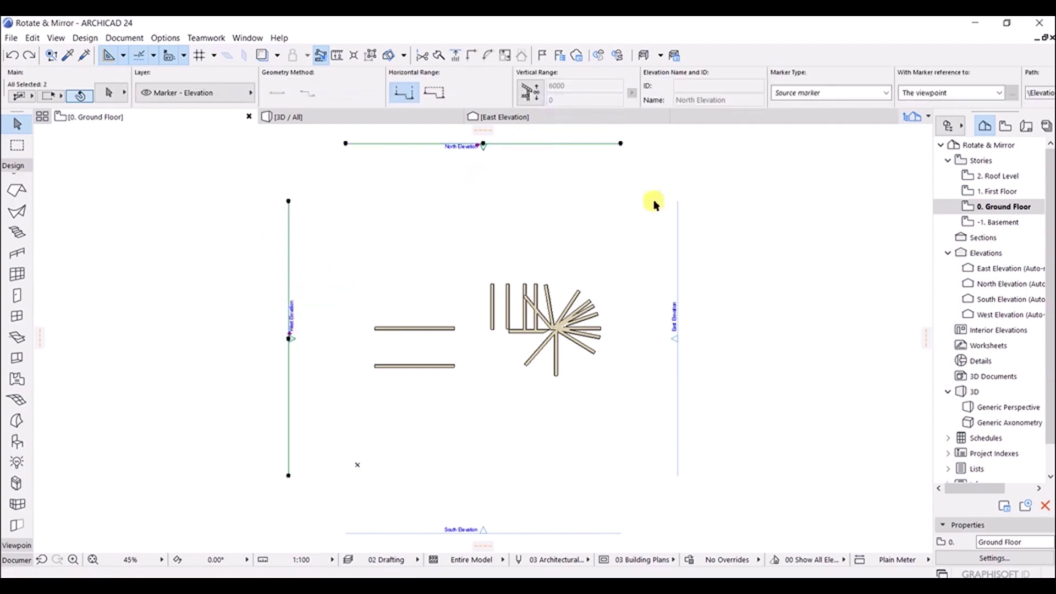
left_click(680, 235, "shift")
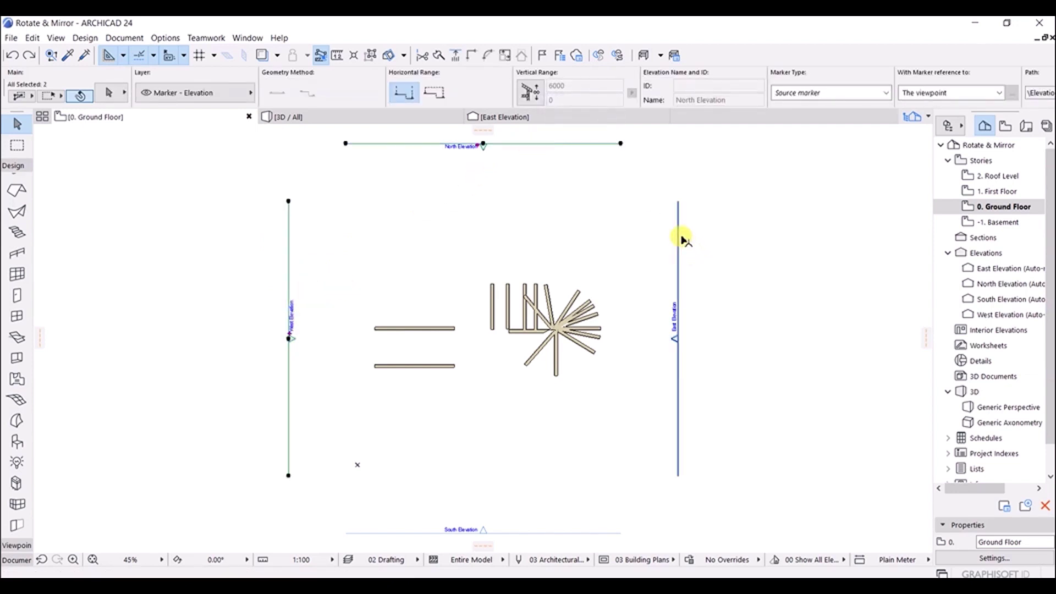
left_click(493, 531, "shift")
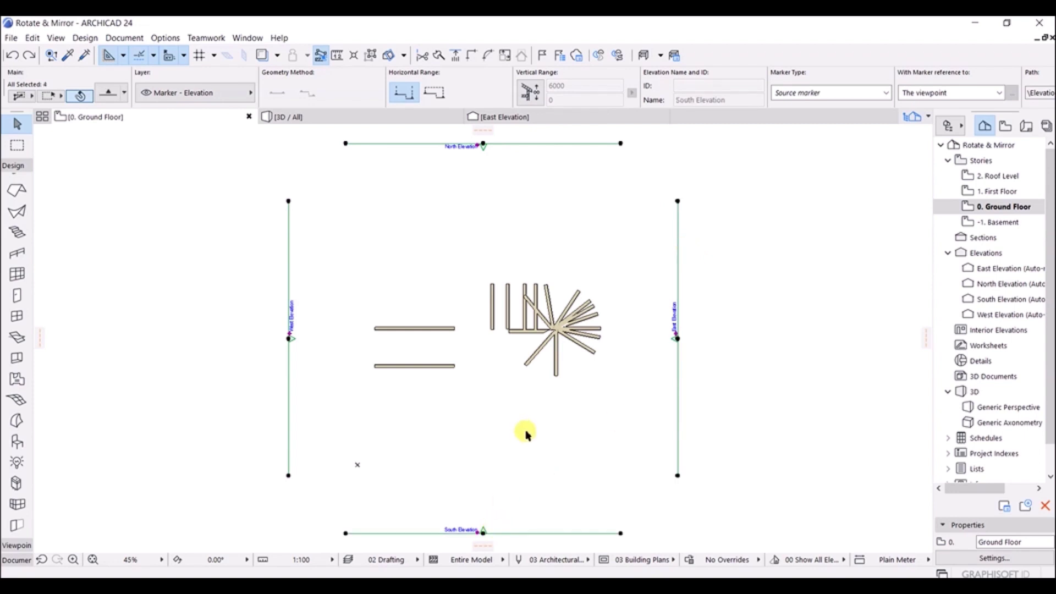
key("Delete")
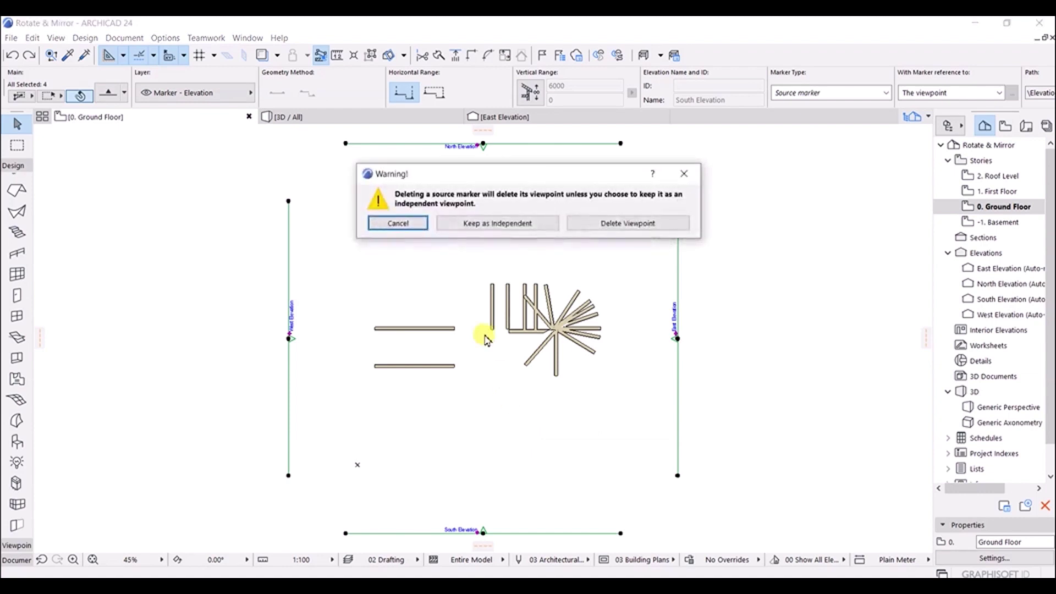
left_click(608, 224)
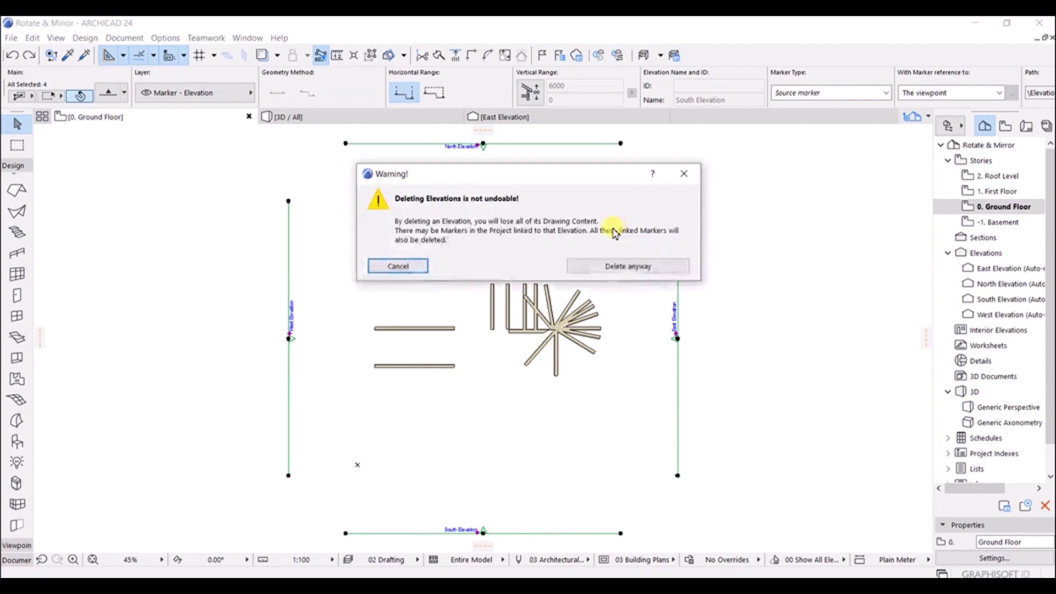
left_click(609, 266)
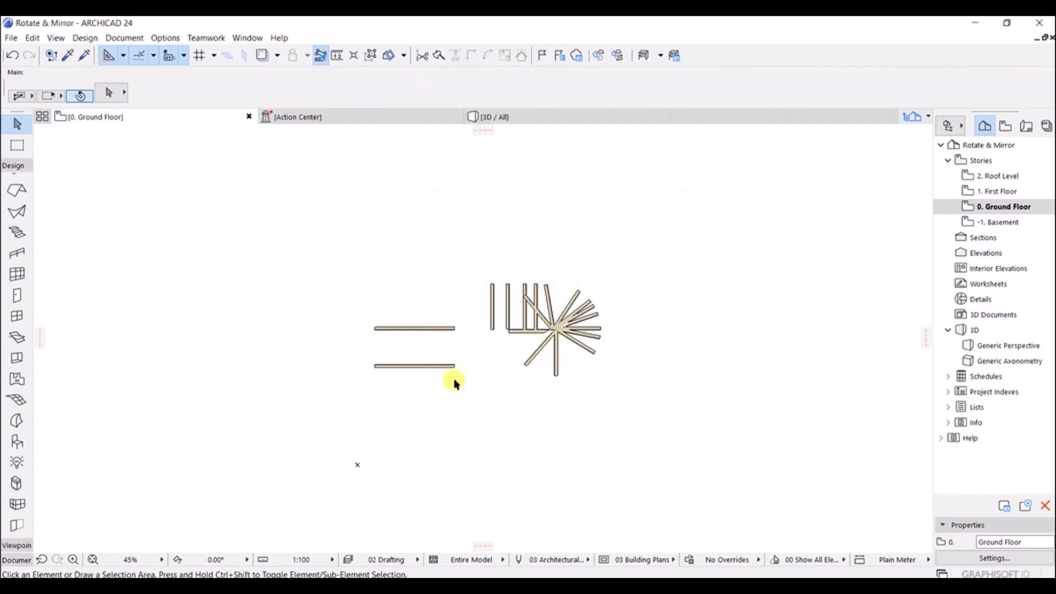
- Delete all the walls on the ground floor plan
left_click(326, 246)
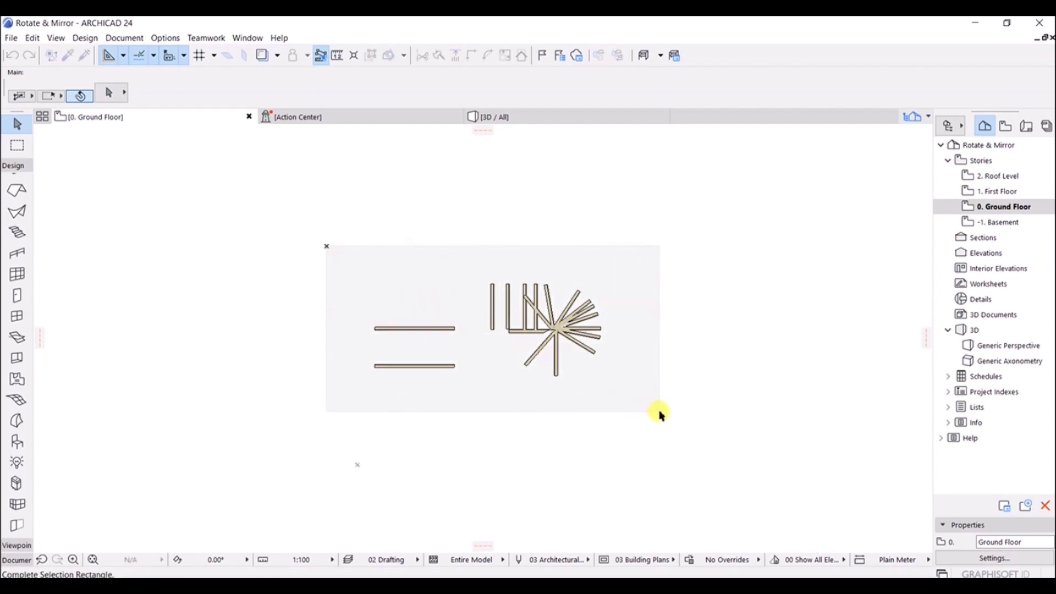
left_click(678, 417)
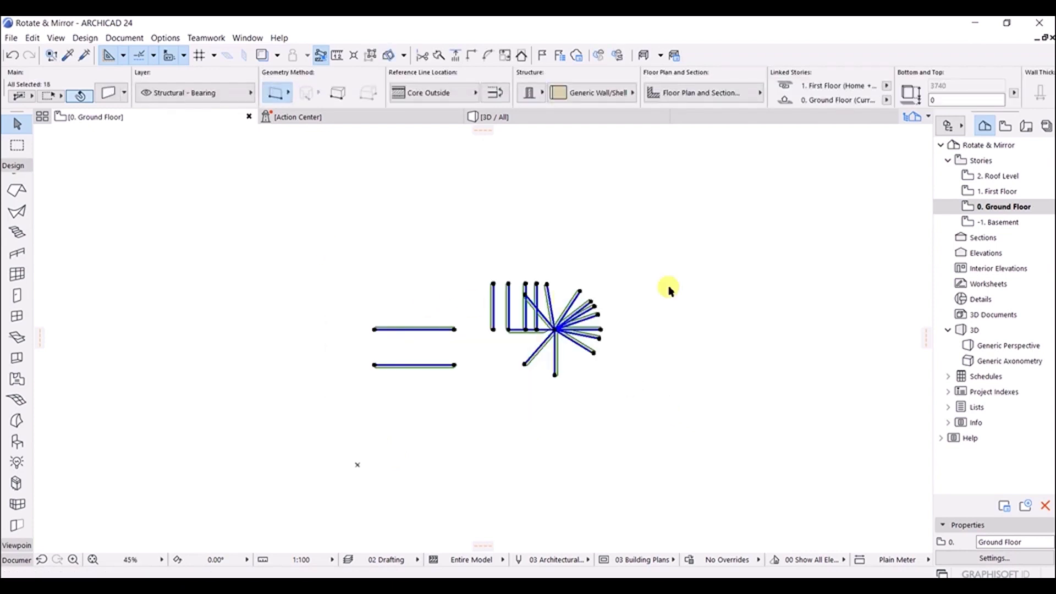
key("Delete")
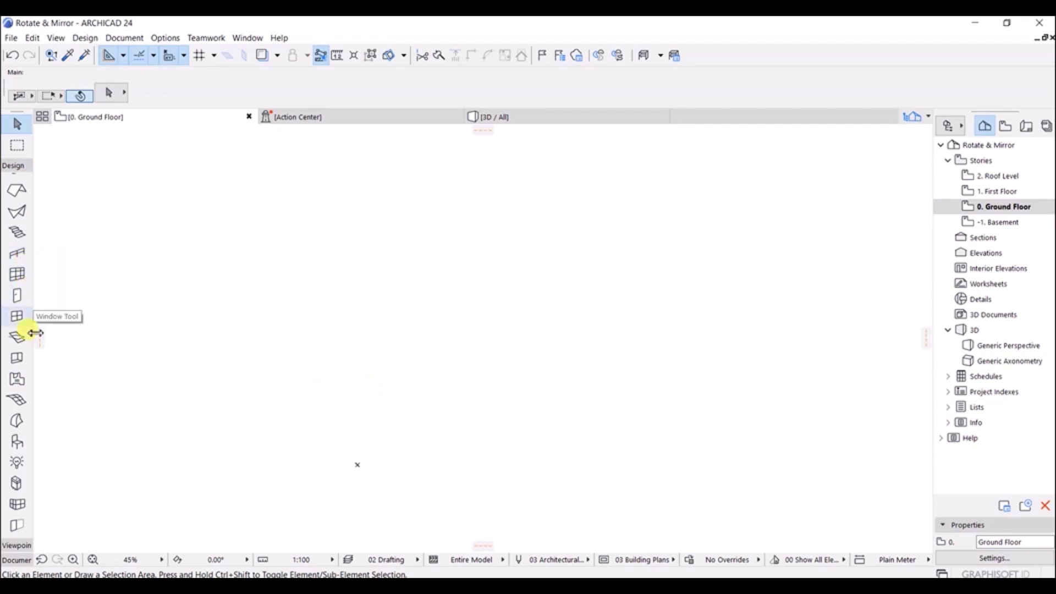
- Activate the Grid Element tool and open its default settings
left_click(16, 561)
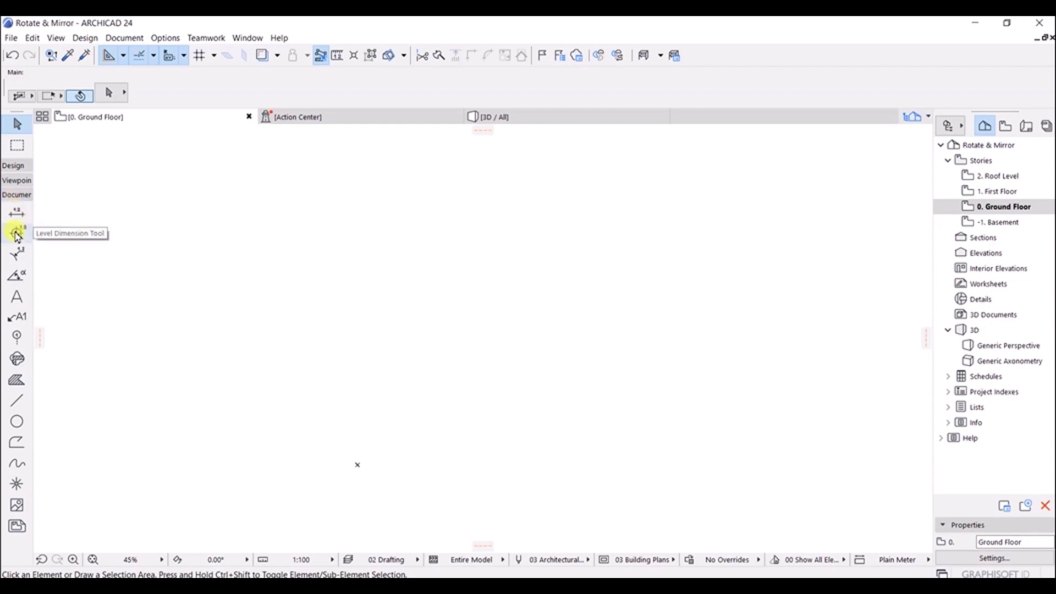
left_click(16, 343)
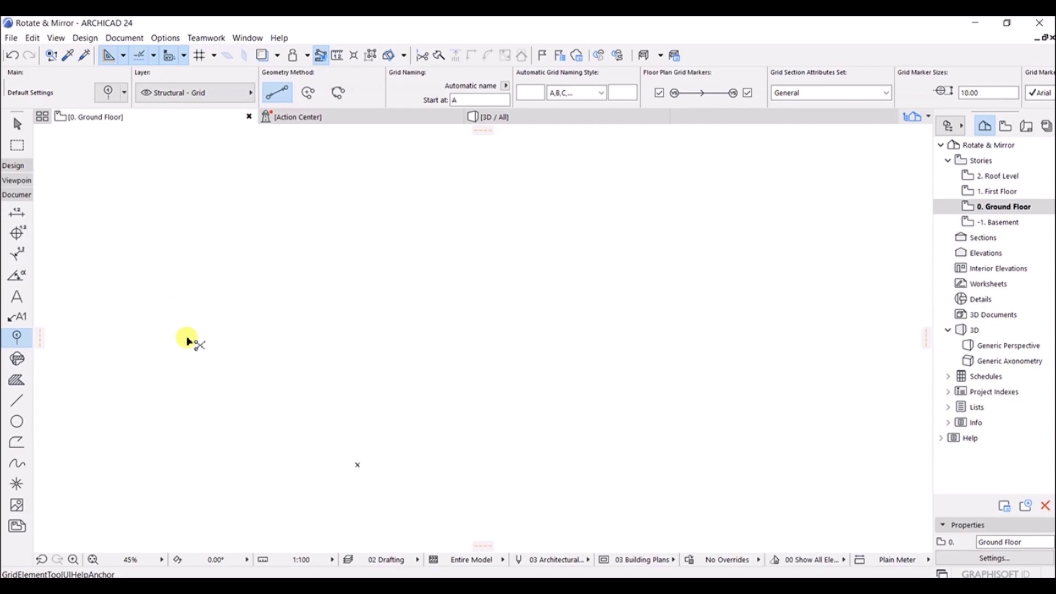
key("ctrl+t")
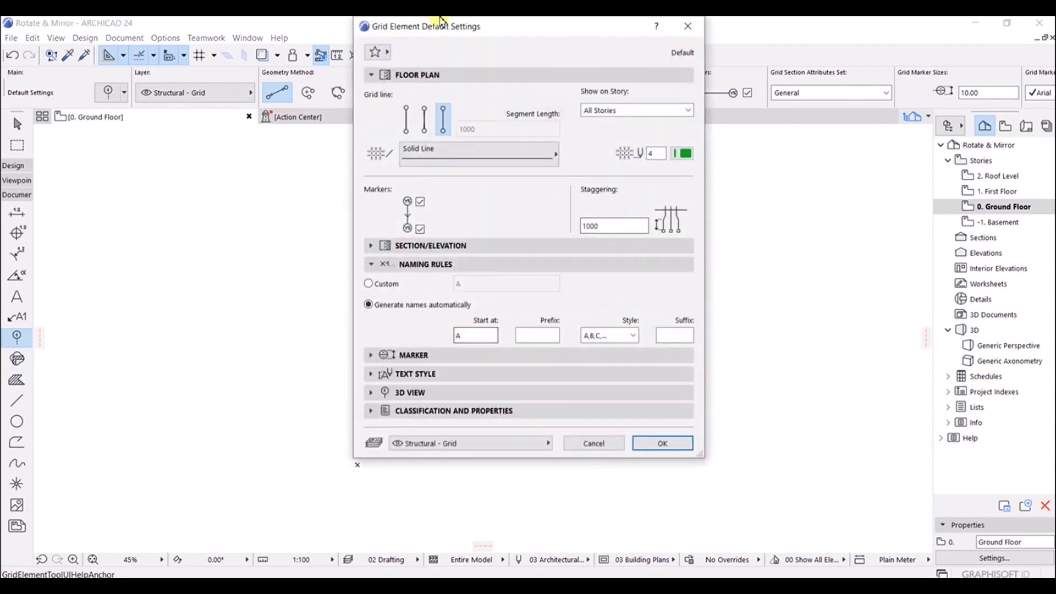
left_click_drag(468, 28, 405, 77)
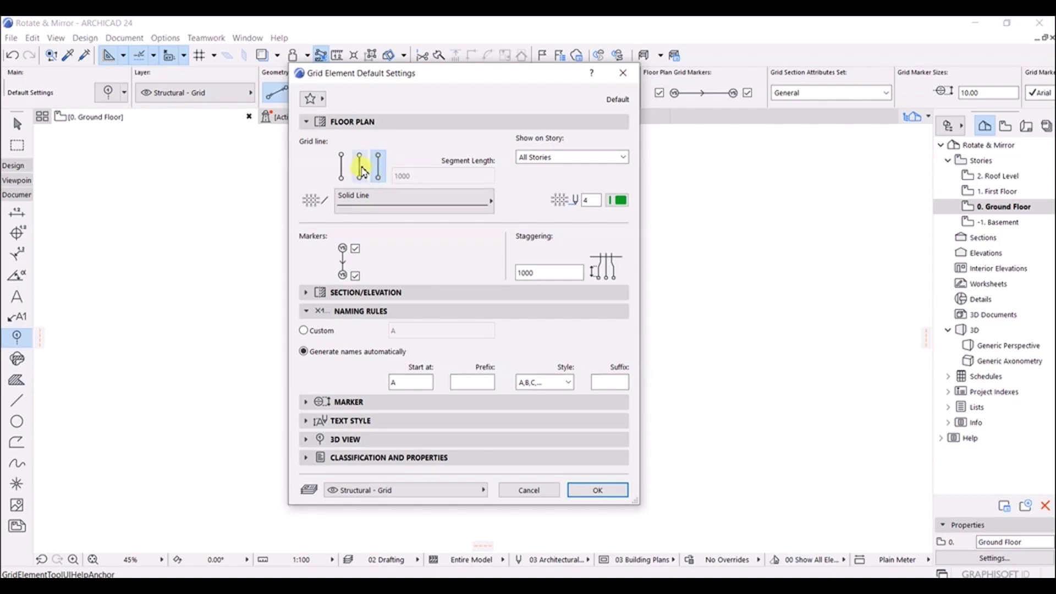
- Try the other two floor plan grid line display types and restore the full-length line
left_click(360, 173)
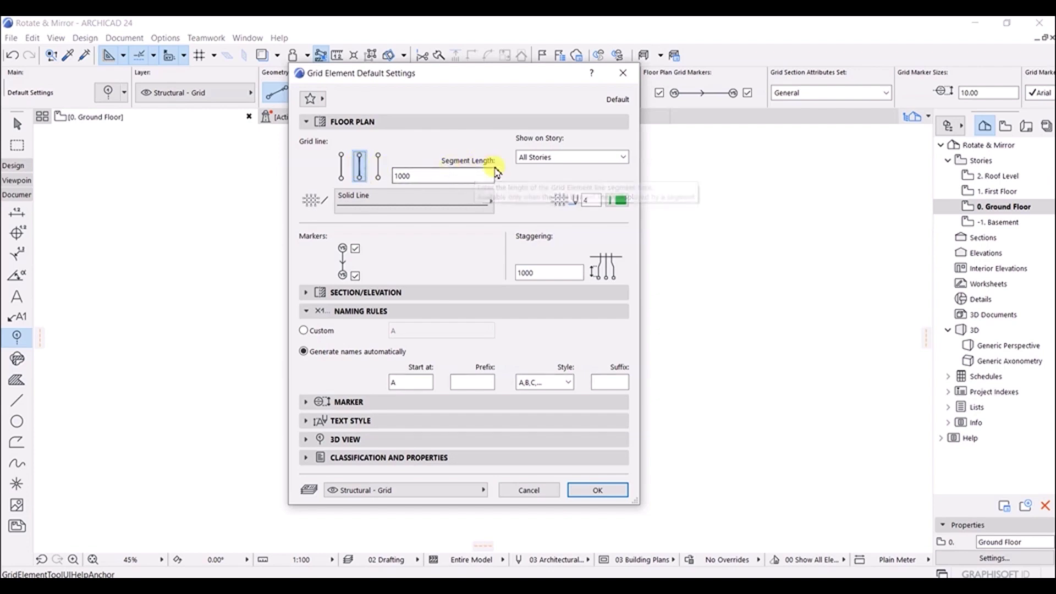
left_click(341, 172)
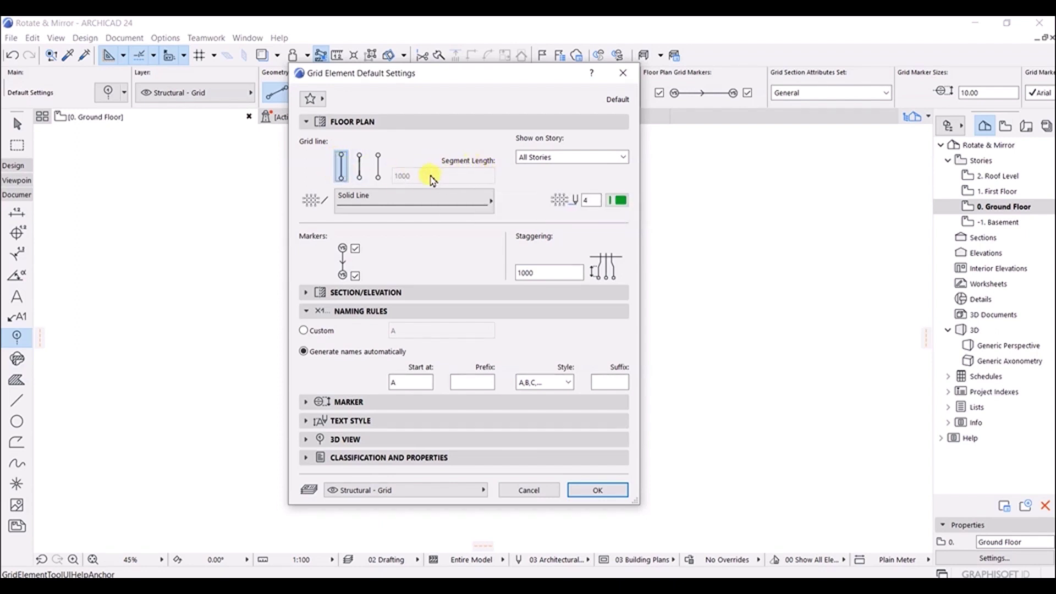
left_click(378, 167)
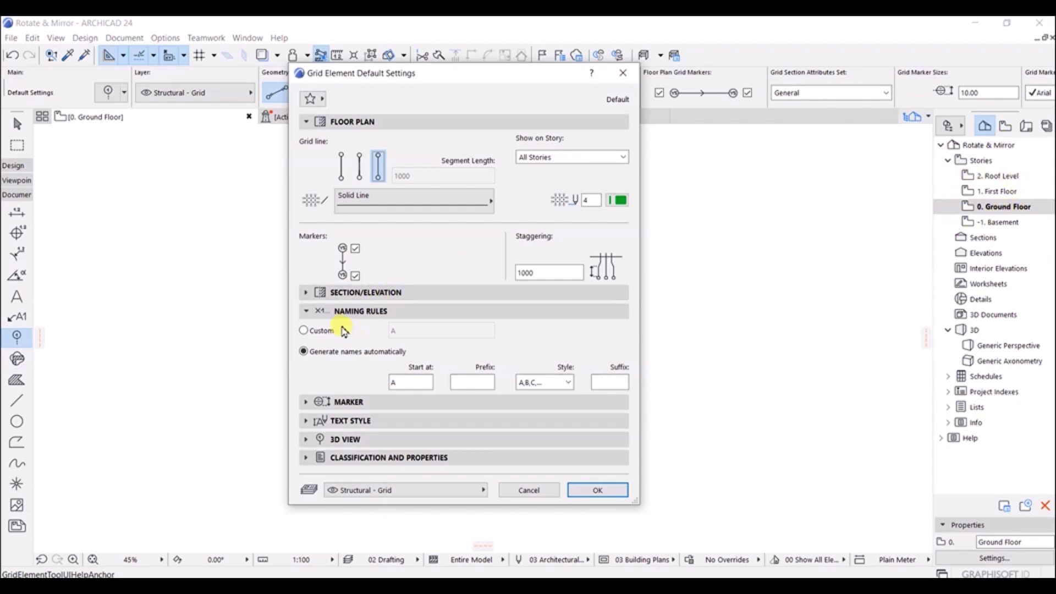
left_click(355, 275)
left_click(306, 122)
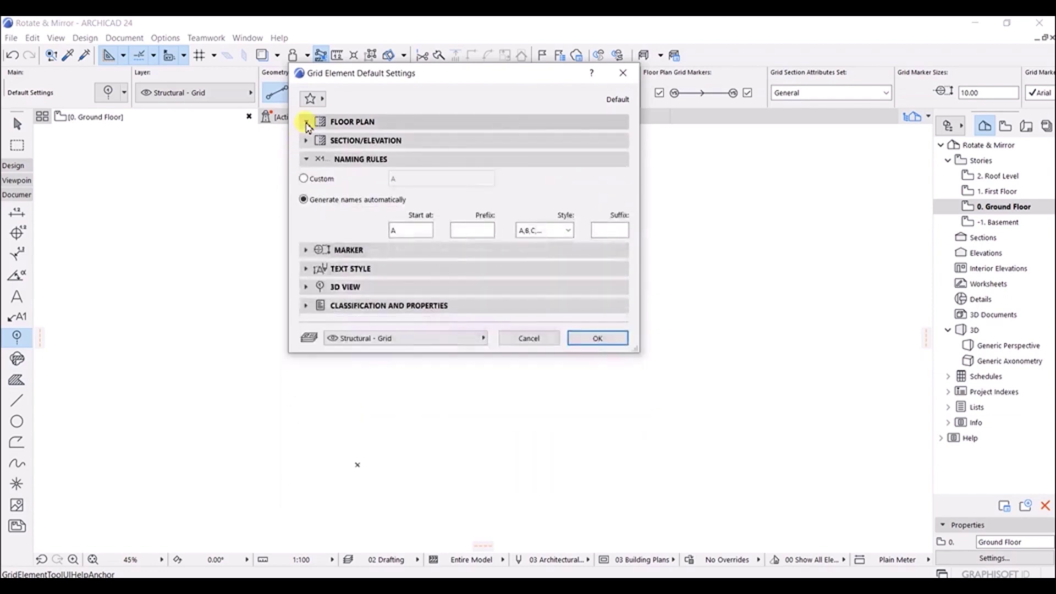
- Examine the grid element's section/elevation settings and the automatic naming styles on offer
left_click(307, 141)
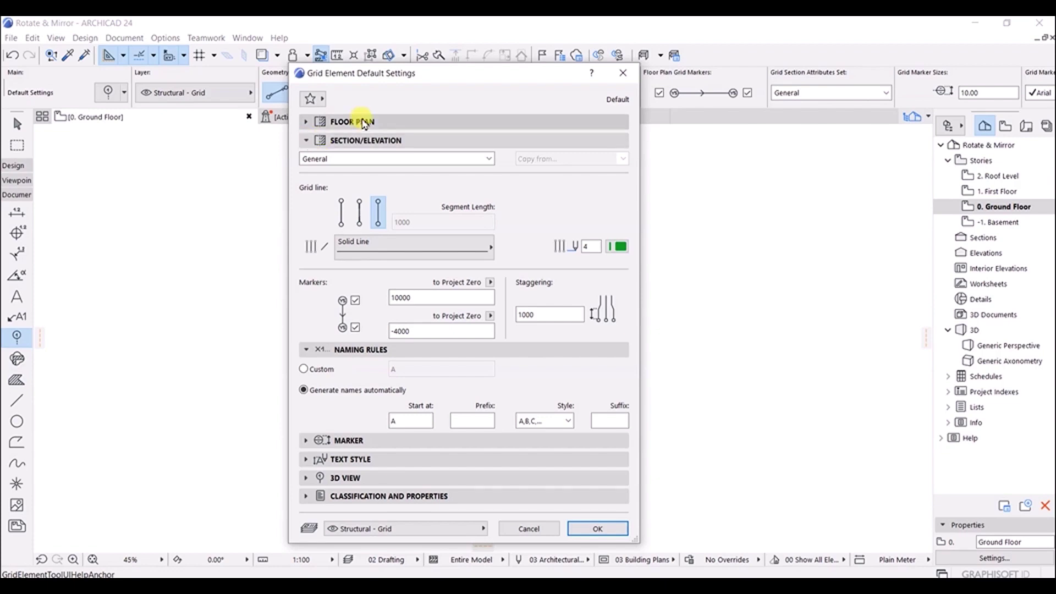
left_click(306, 142)
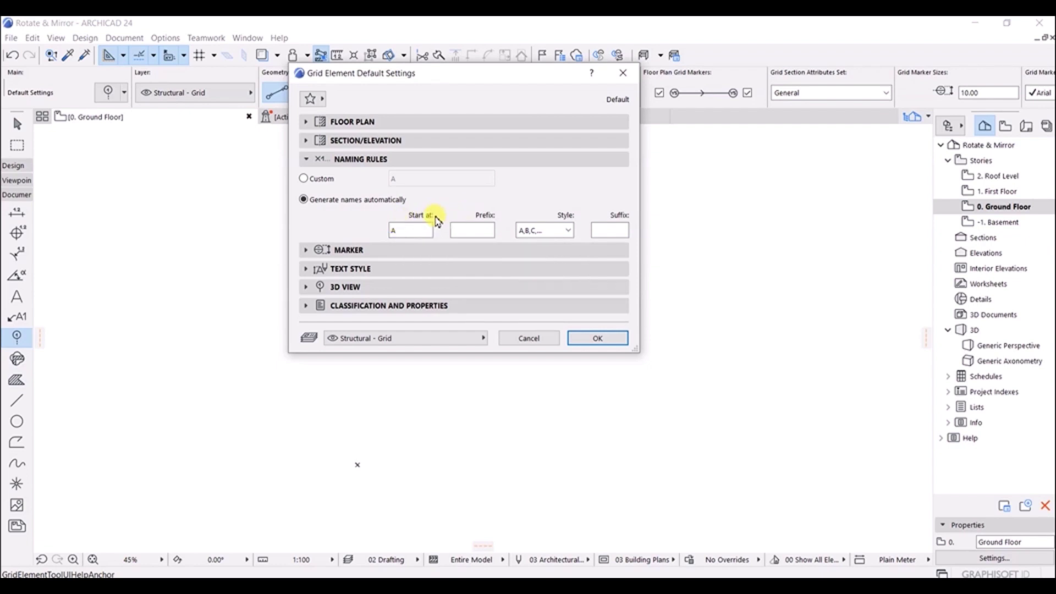
left_click(566, 230)
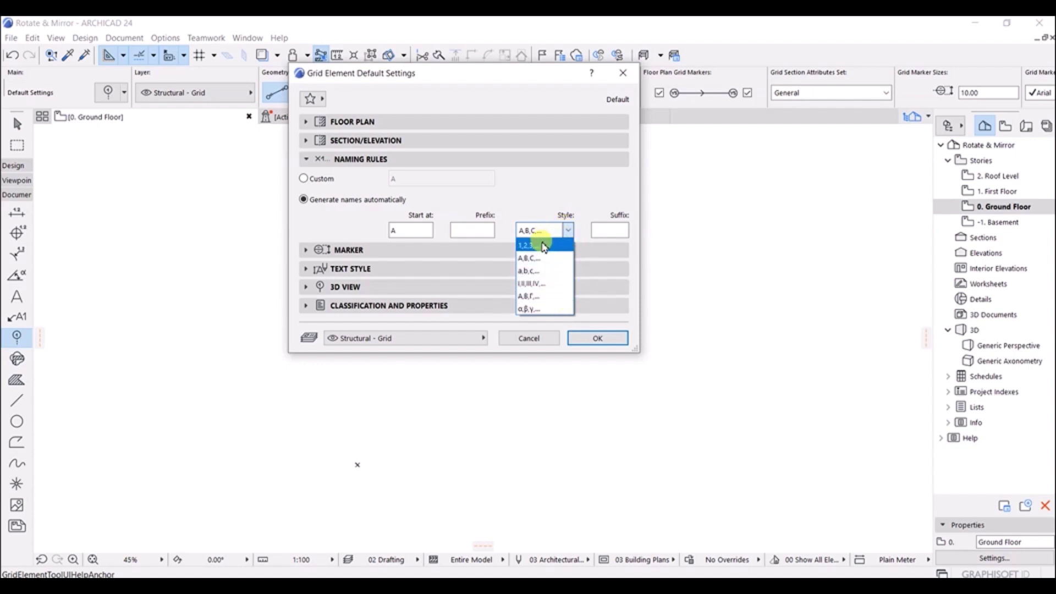
left_click(567, 230)
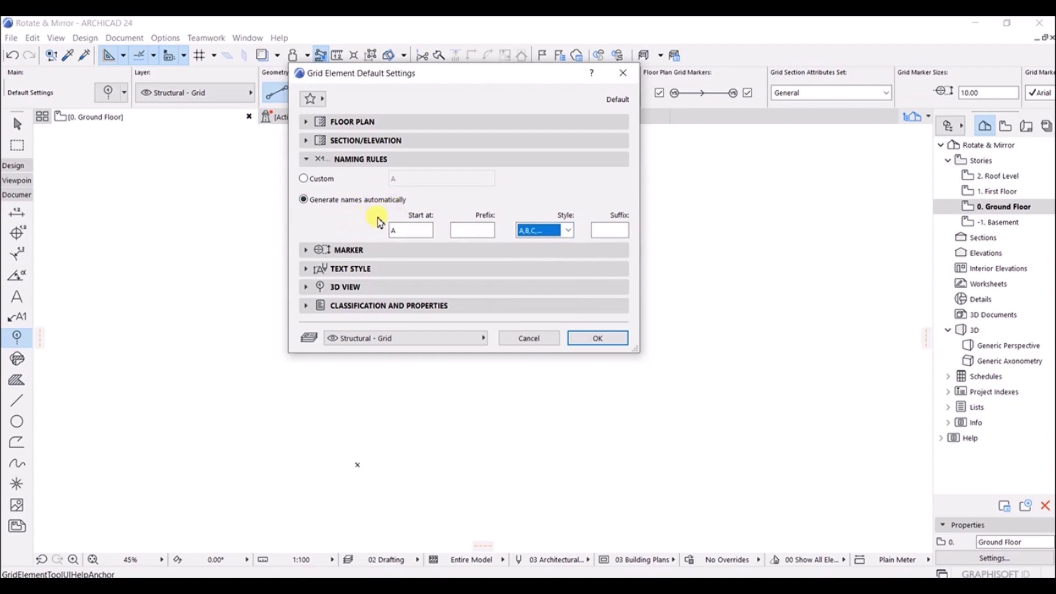
left_click(320, 162)
- Review the grid element's marker, text style (font and script) and 3D view settings, and accept the default settings
left_click(304, 182)
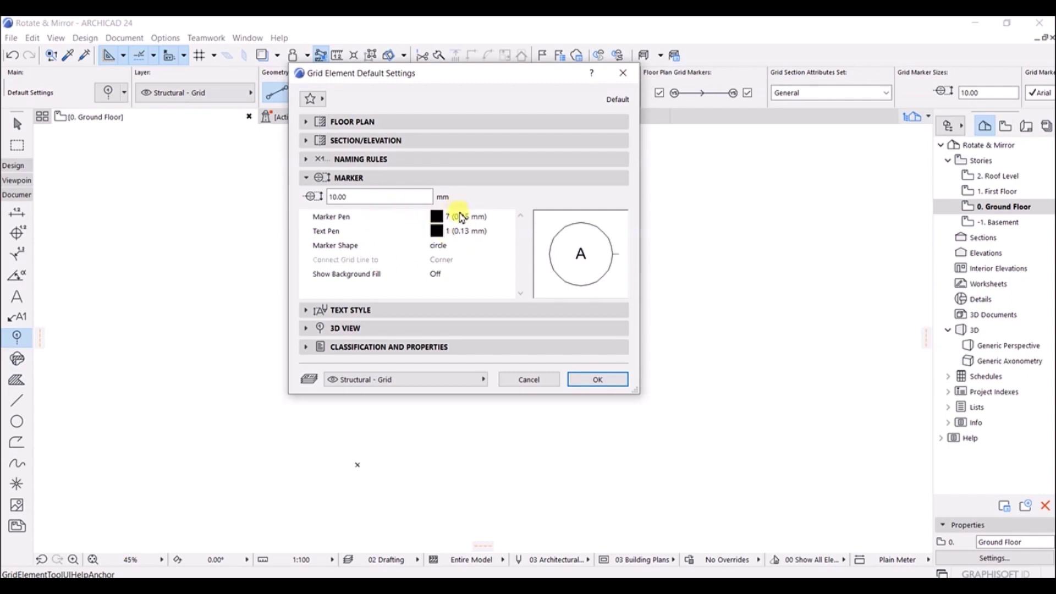
left_click(307, 184)
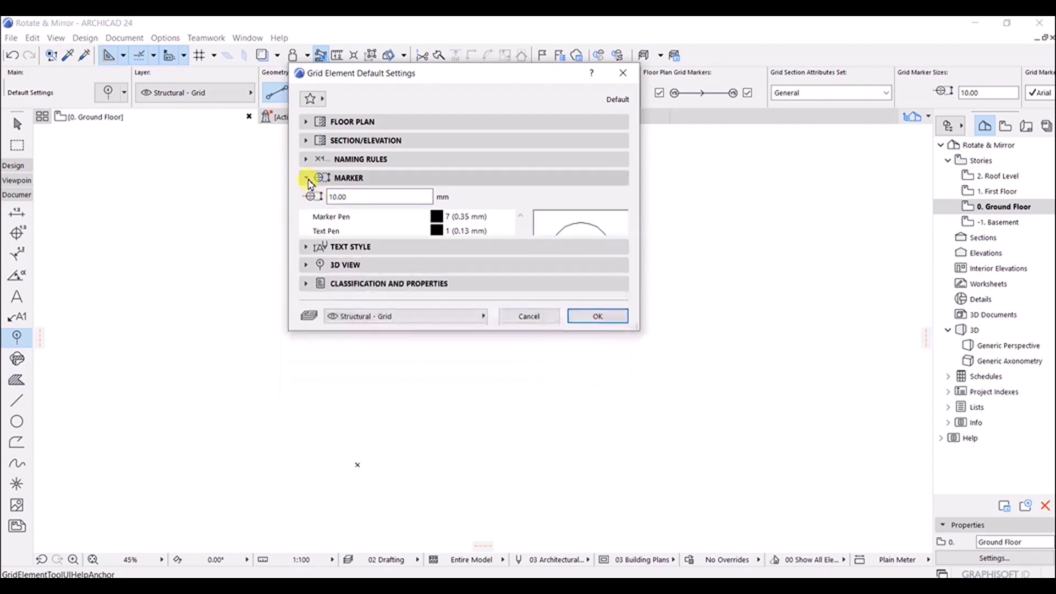
left_click(306, 196)
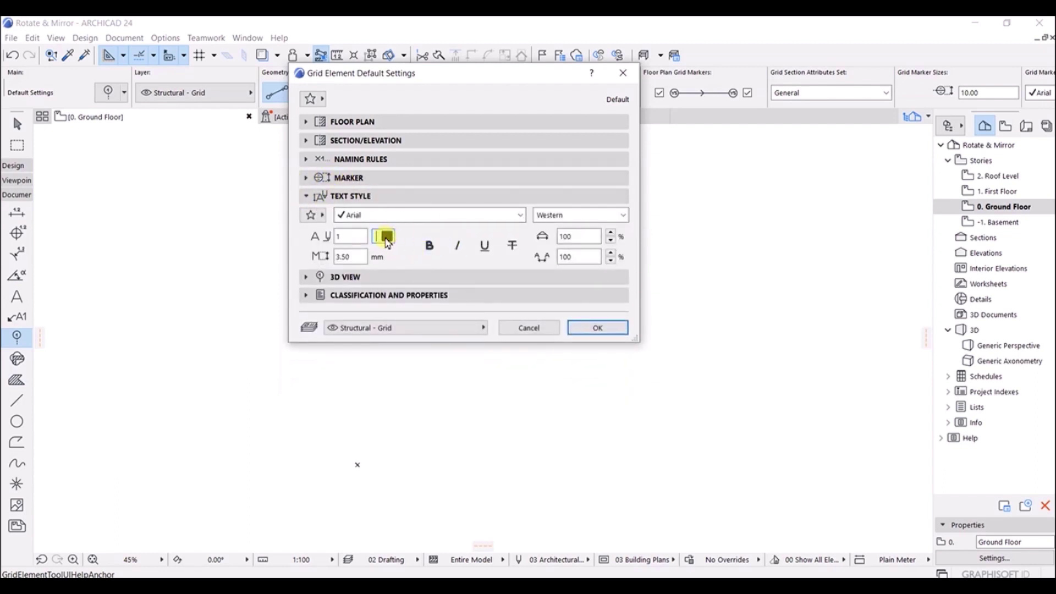
left_click(516, 214)
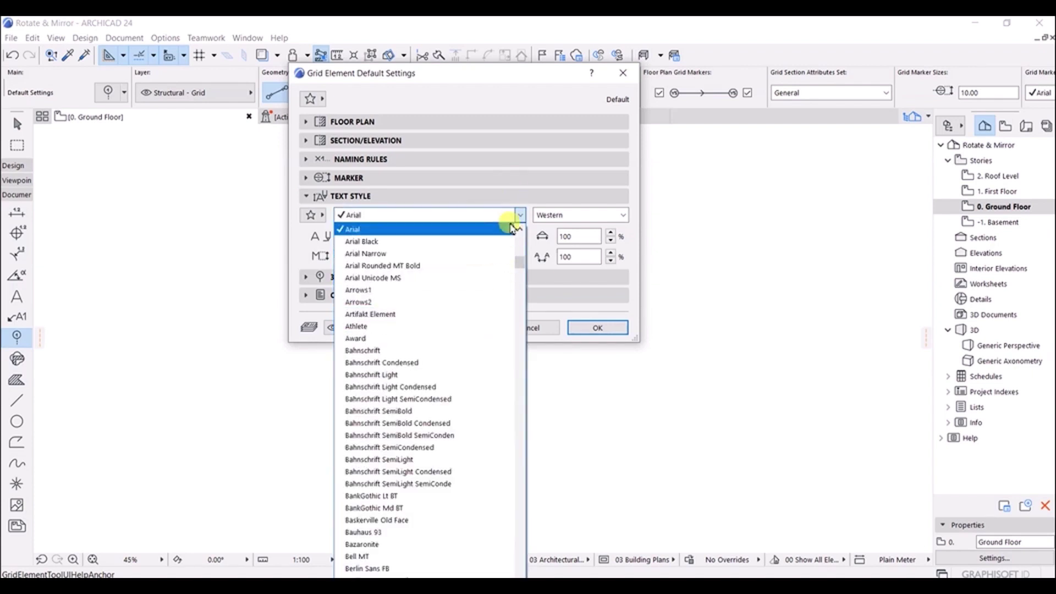
left_click(518, 215)
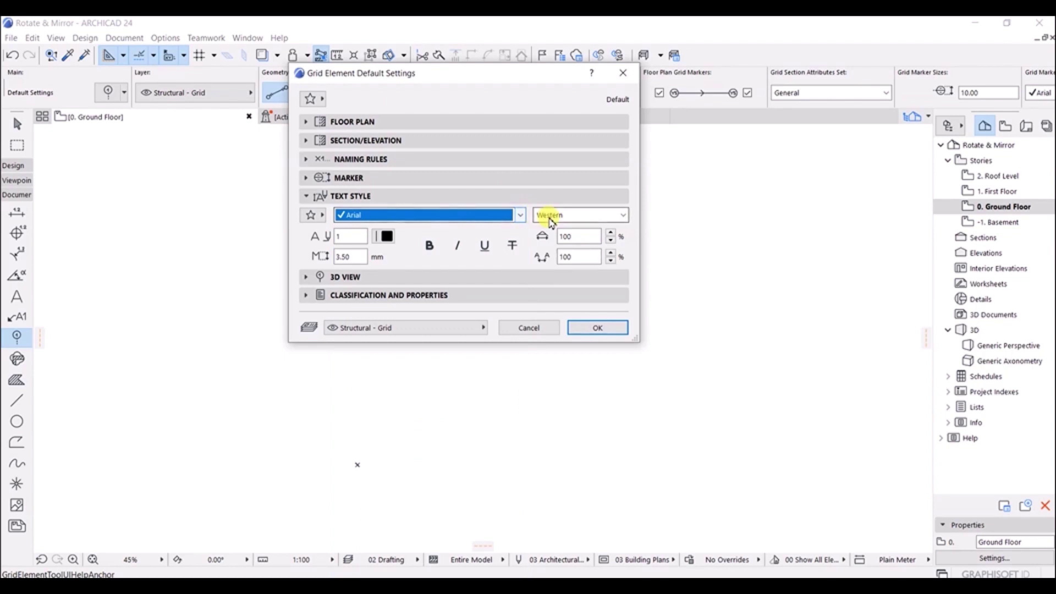
left_click(618, 215)
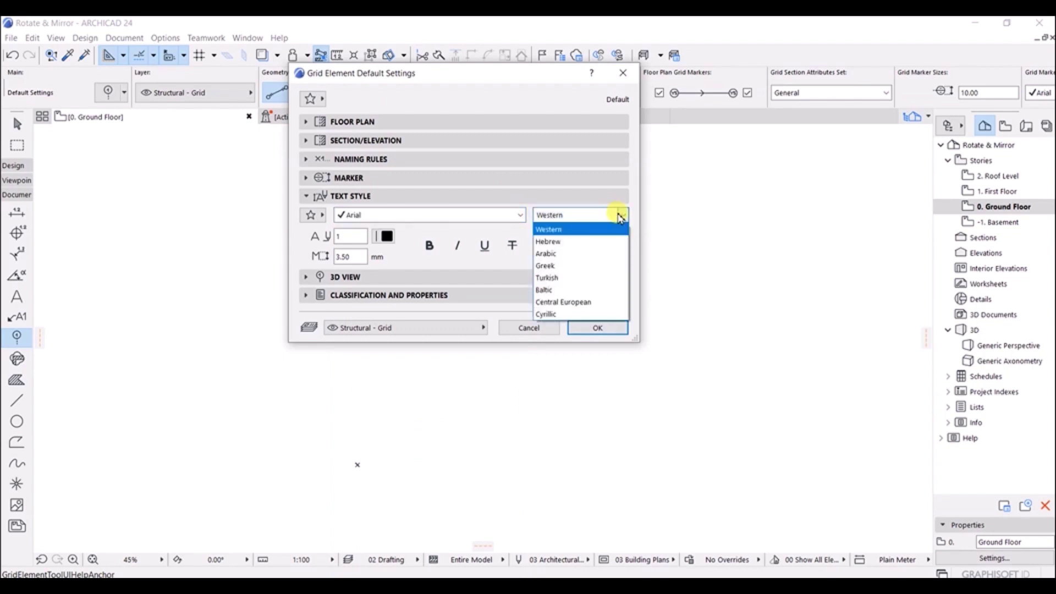
left_click(619, 215)
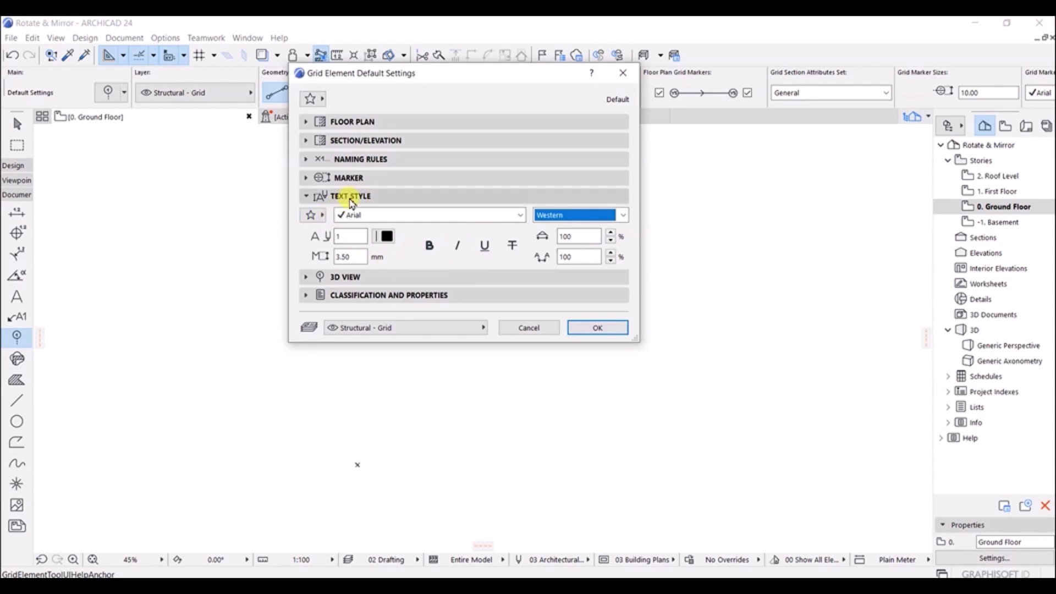
left_click(307, 197)
left_click(308, 215)
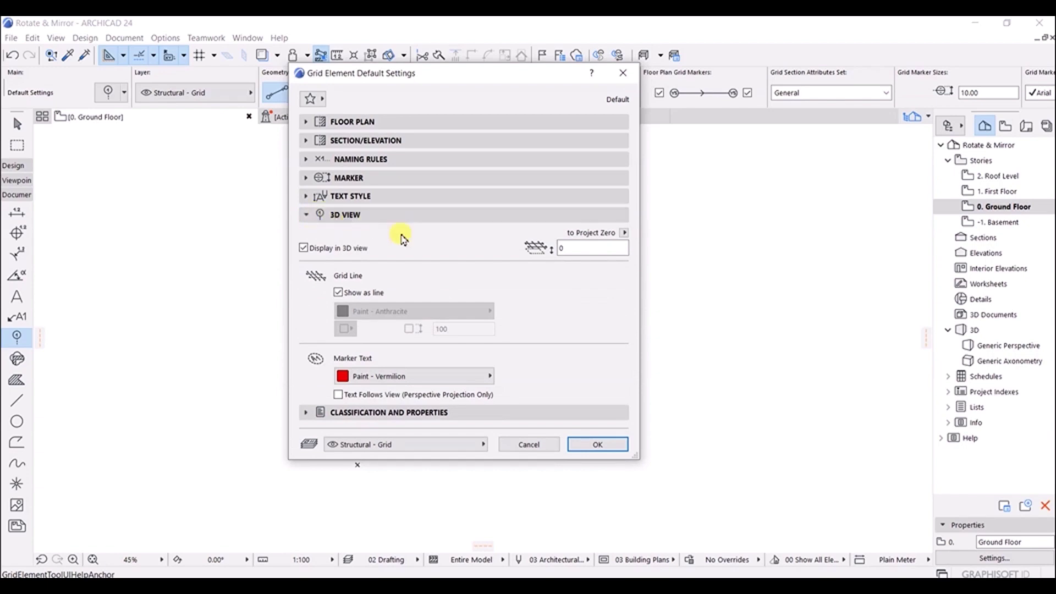
left_click(312, 219)
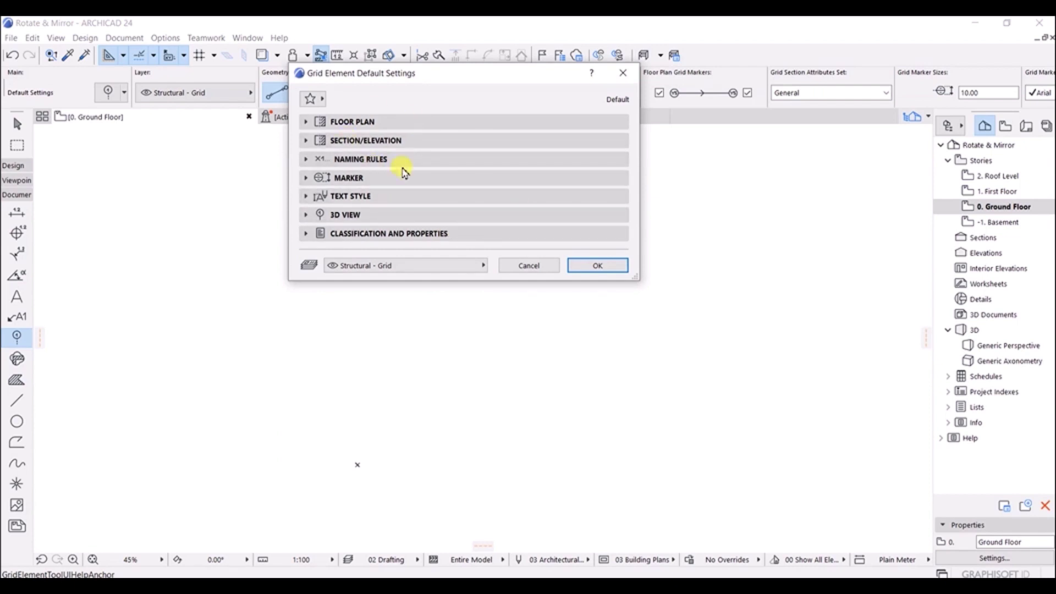
left_click(605, 265)
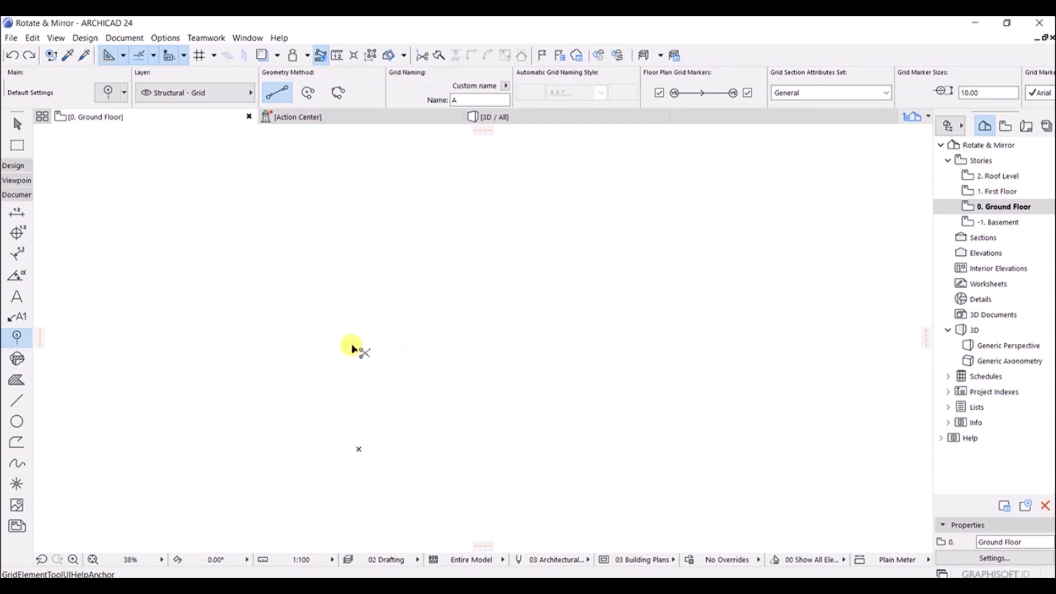
- Set the grid line type to Dot & Dashed for both floor plan and section/elevation in the Grid Element default settings
key("ctrl+t")
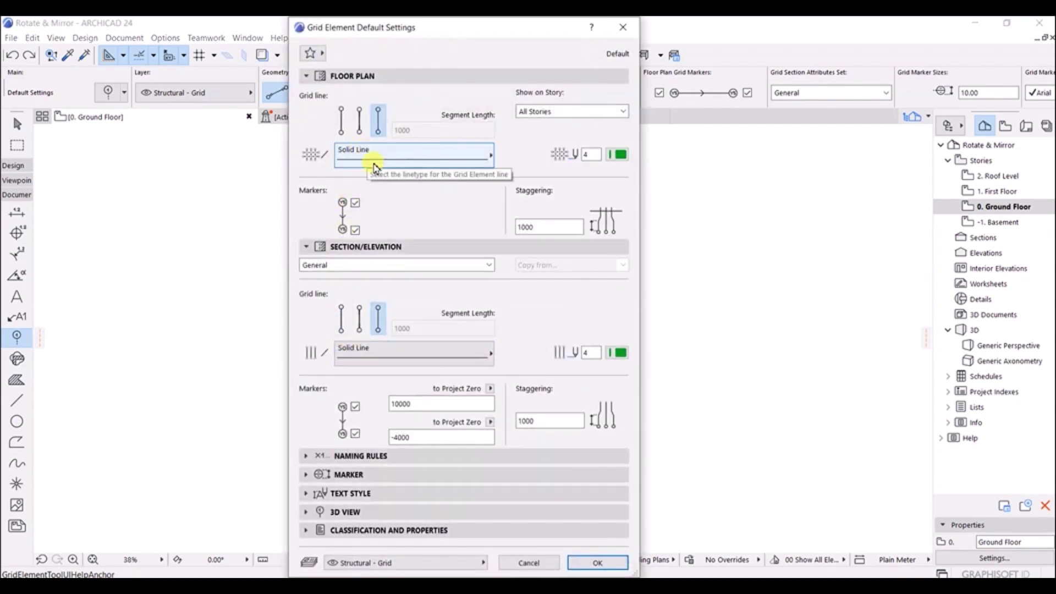
left_click(400, 161)
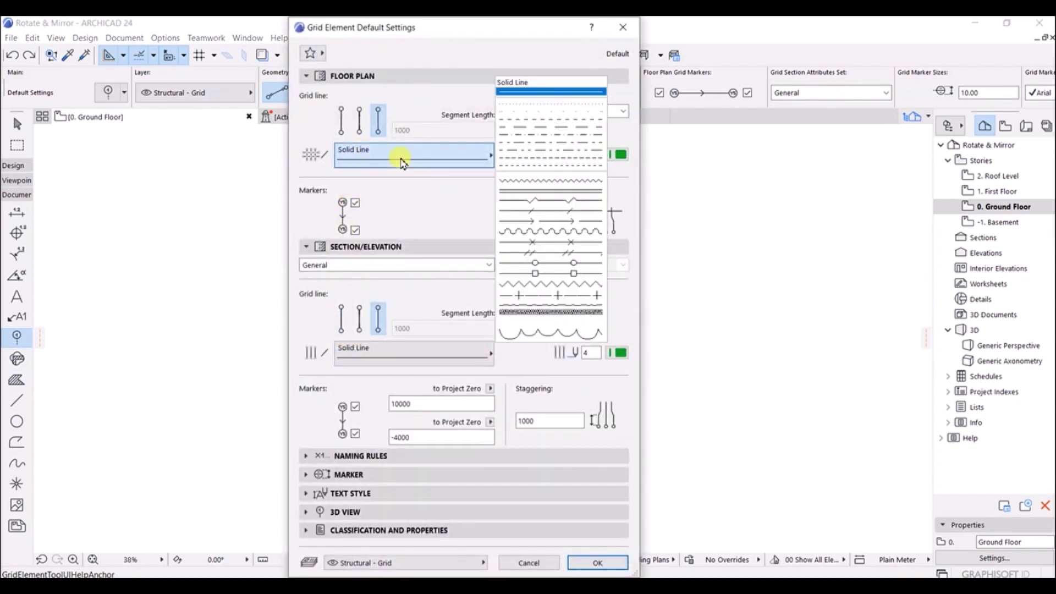
left_click(536, 137)
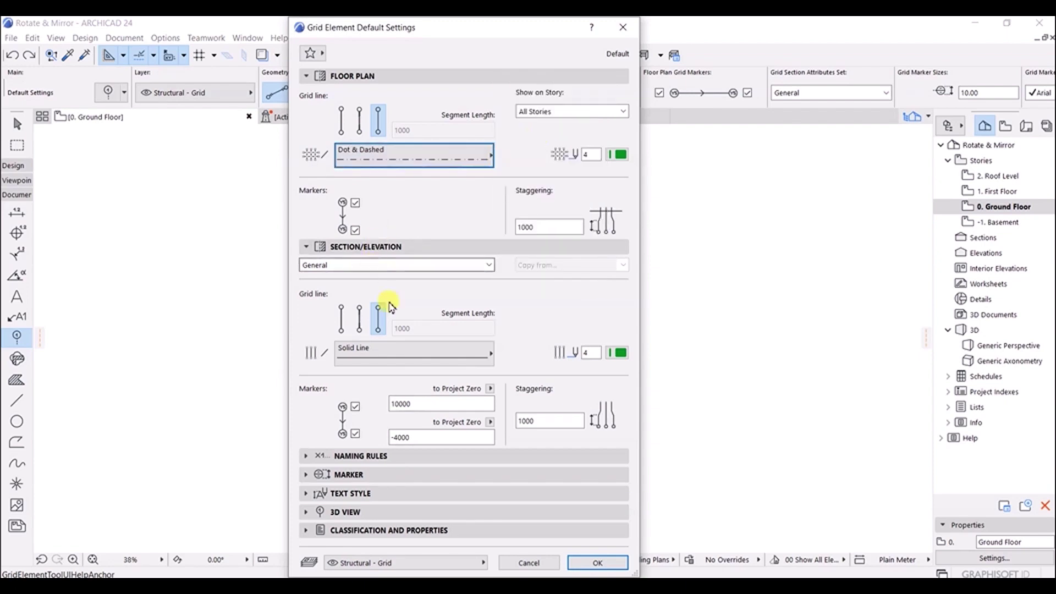
left_click(415, 358)
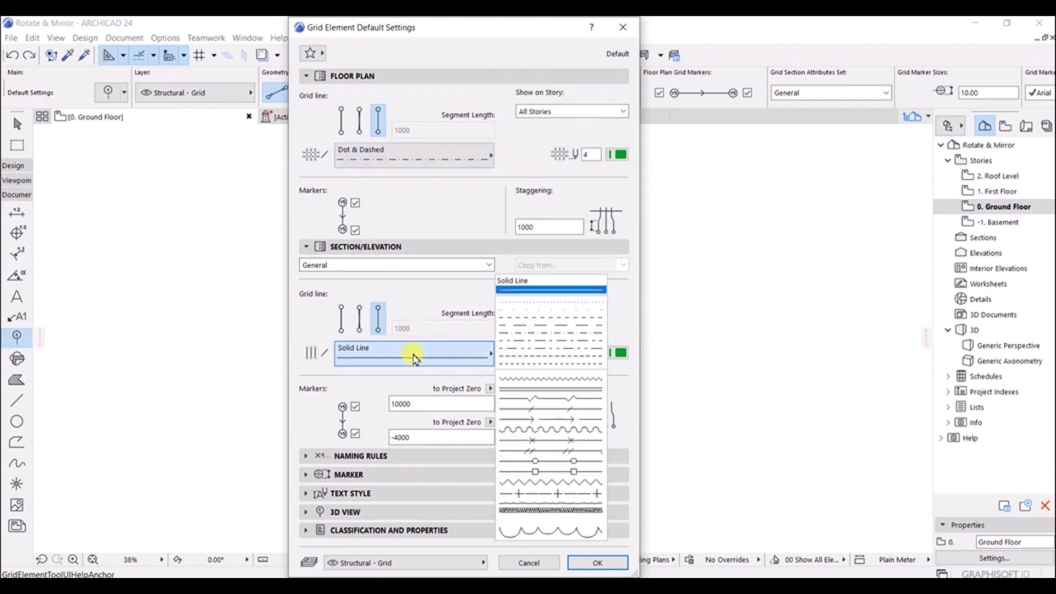
left_click(539, 341)
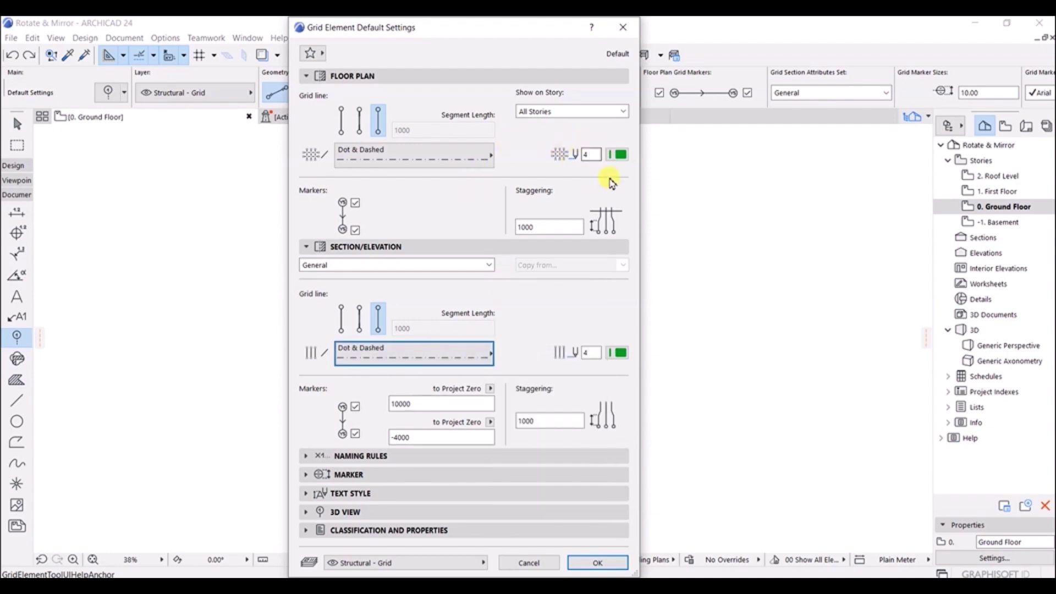
- Assign black pen 21 to the floor plan and section/elevation grid lines and accept the default settings
left_click(619, 155)
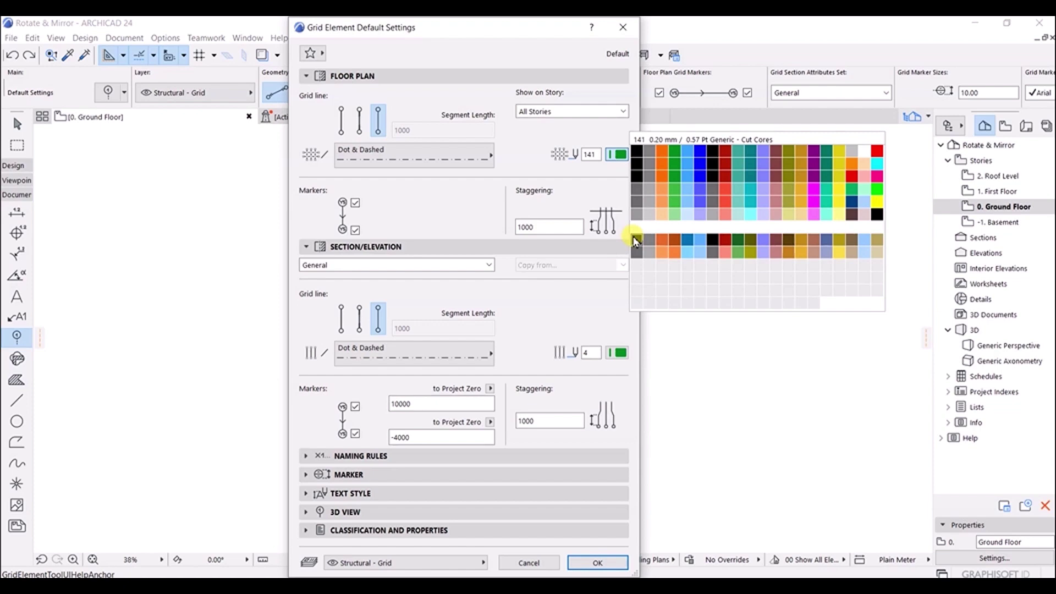
left_click(637, 160)
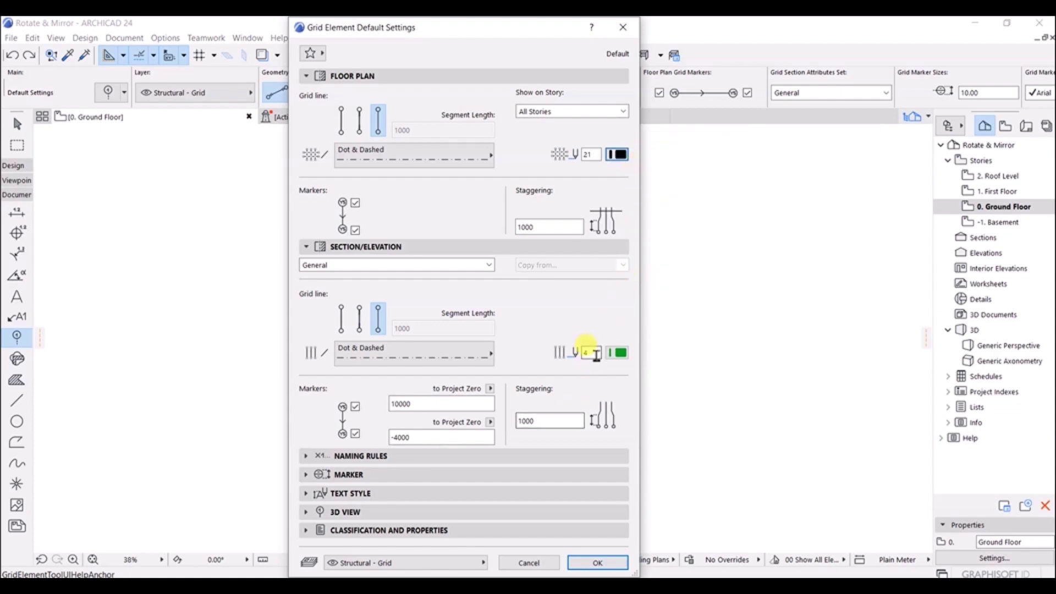
left_click(617, 352)
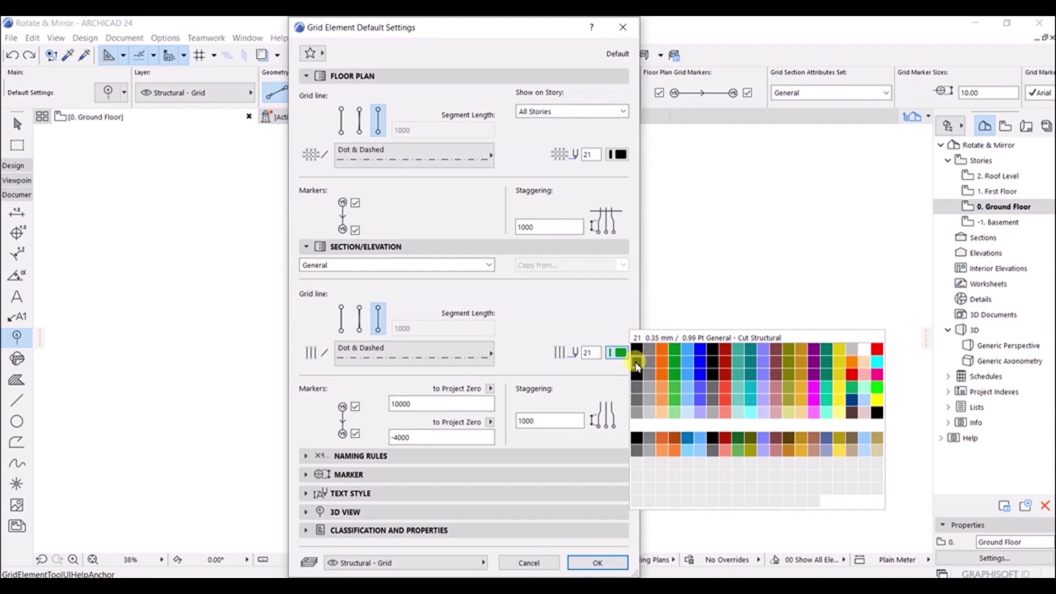
left_click(637, 361)
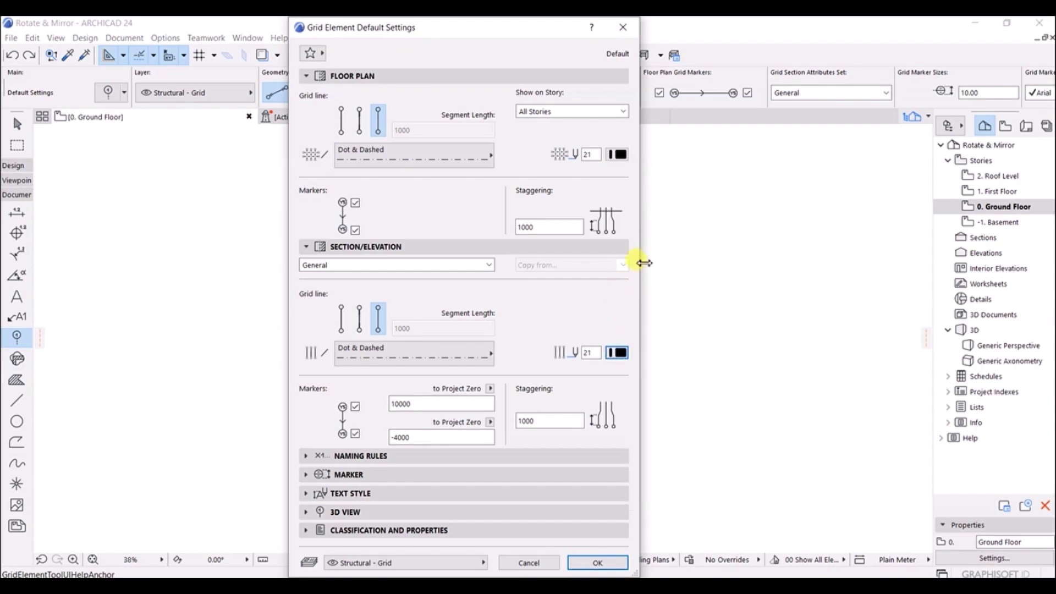
left_click(598, 564)
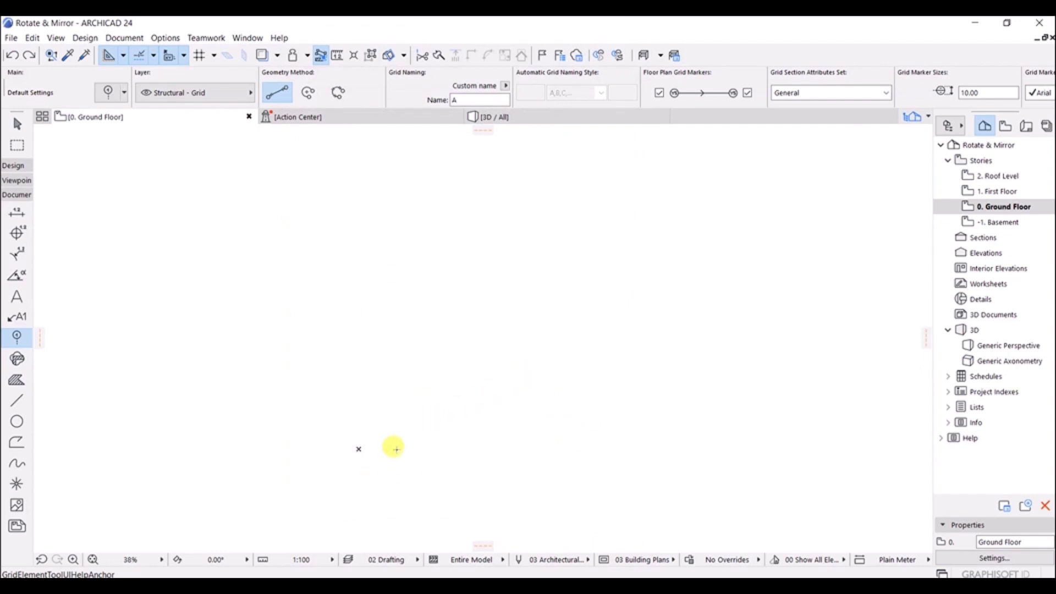
- Draw a vertical grid line about 28,700 mm long, starting just right of the project origin, and leave the Grid Element tool
left_click(396, 448)
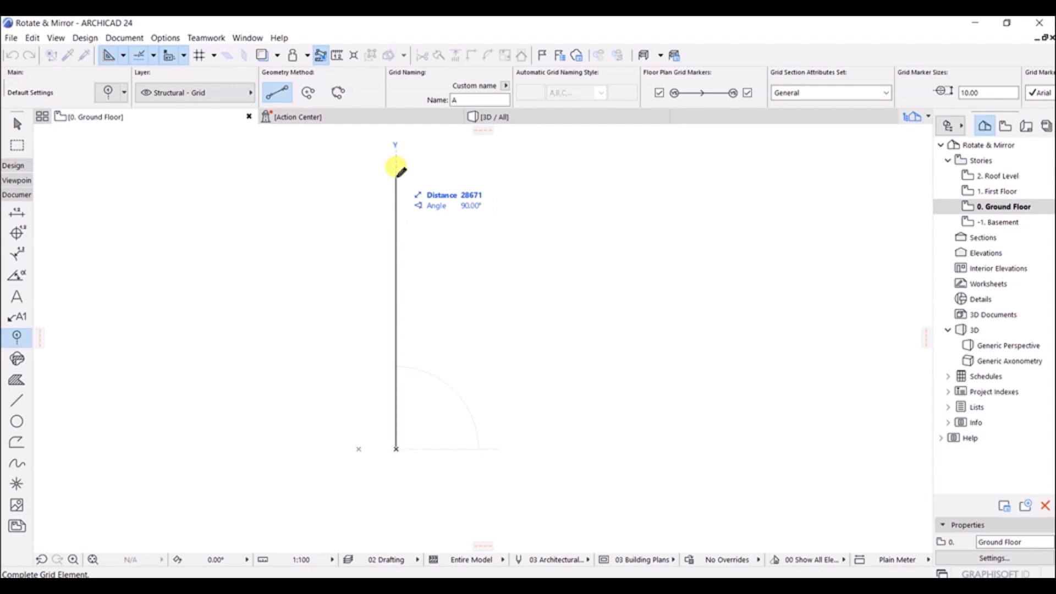
left_click(397, 172)
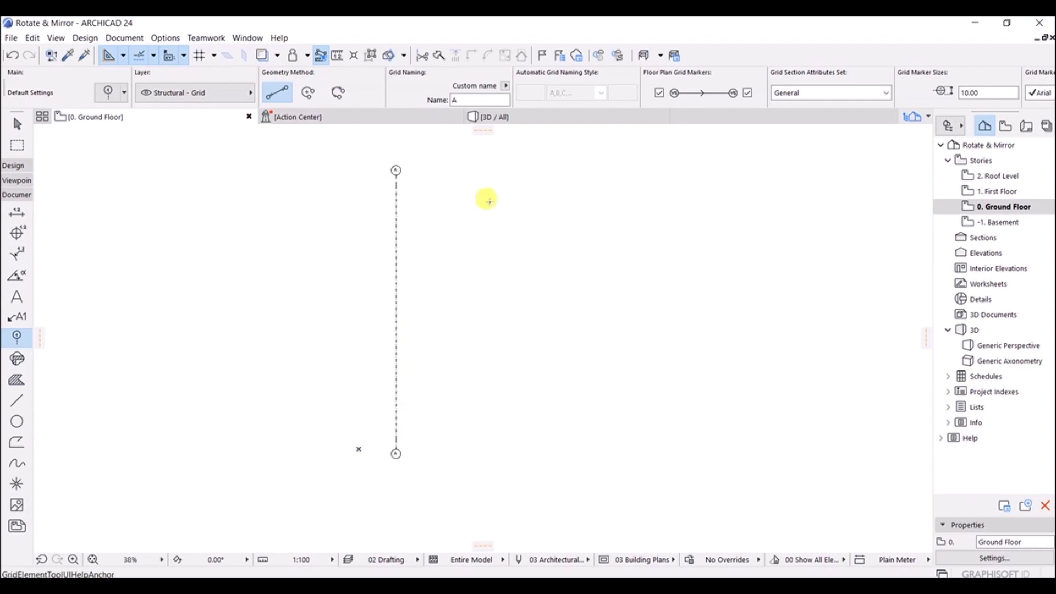
scroll(393, 246, "up", 2)
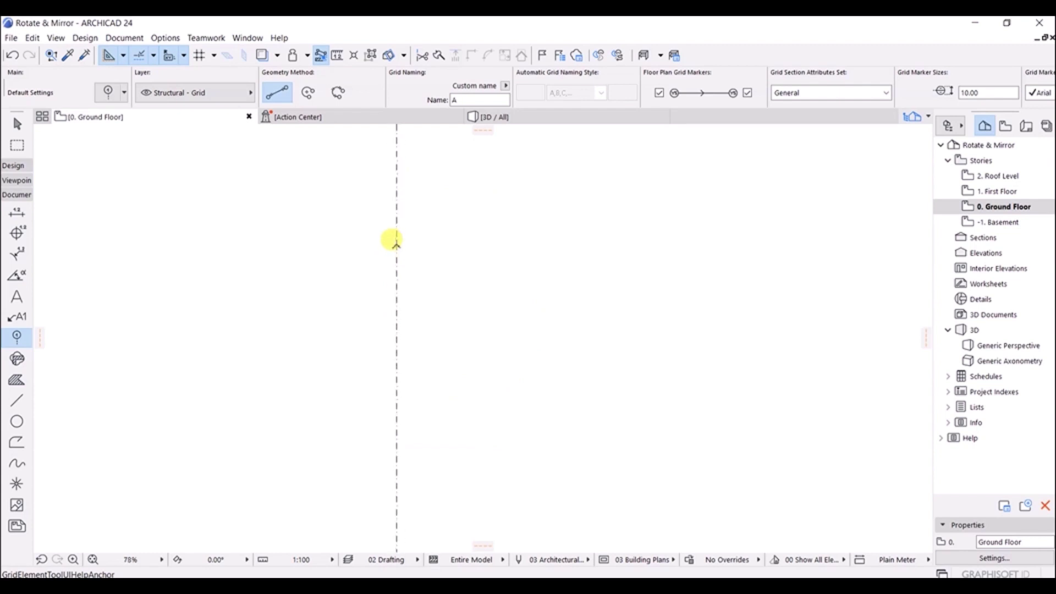
scroll(411, 227, "down", 1)
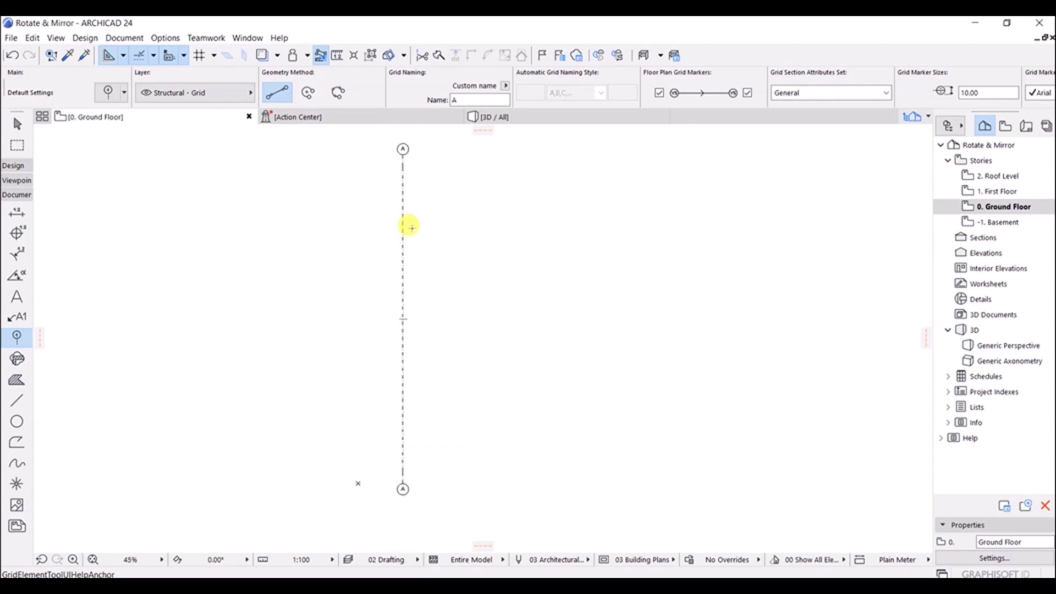
scroll(412, 228, "down", 1)
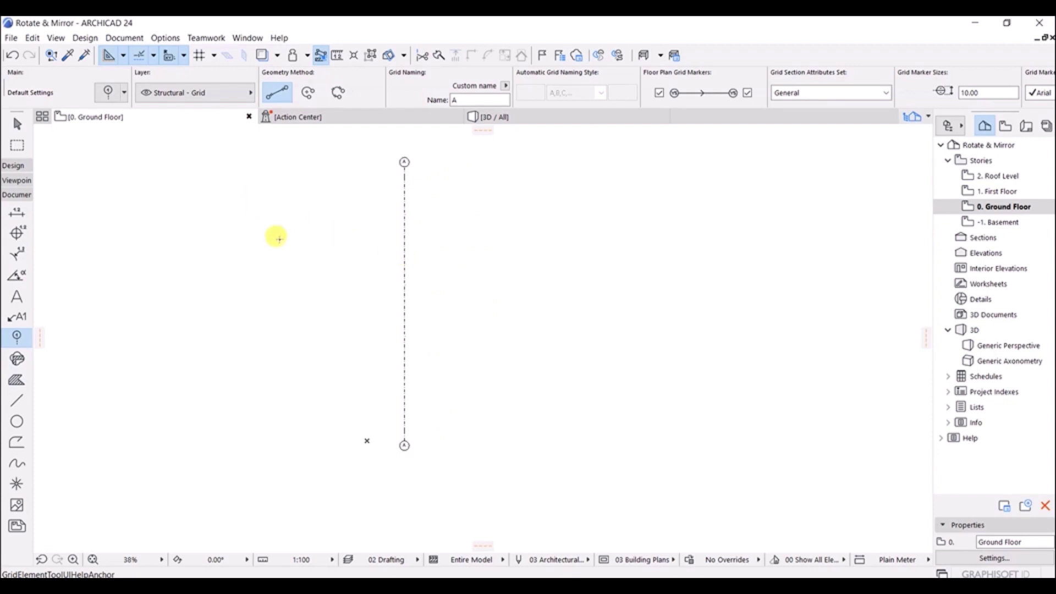
key("Escape")
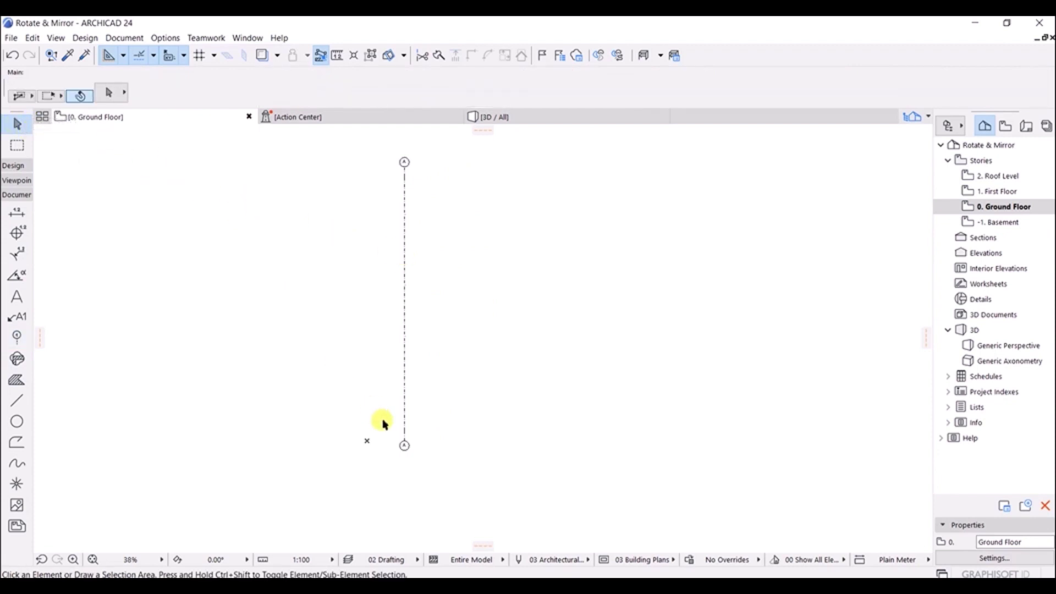
- Copy the vertical grid line 4200 mm to its right
left_click(405, 294)
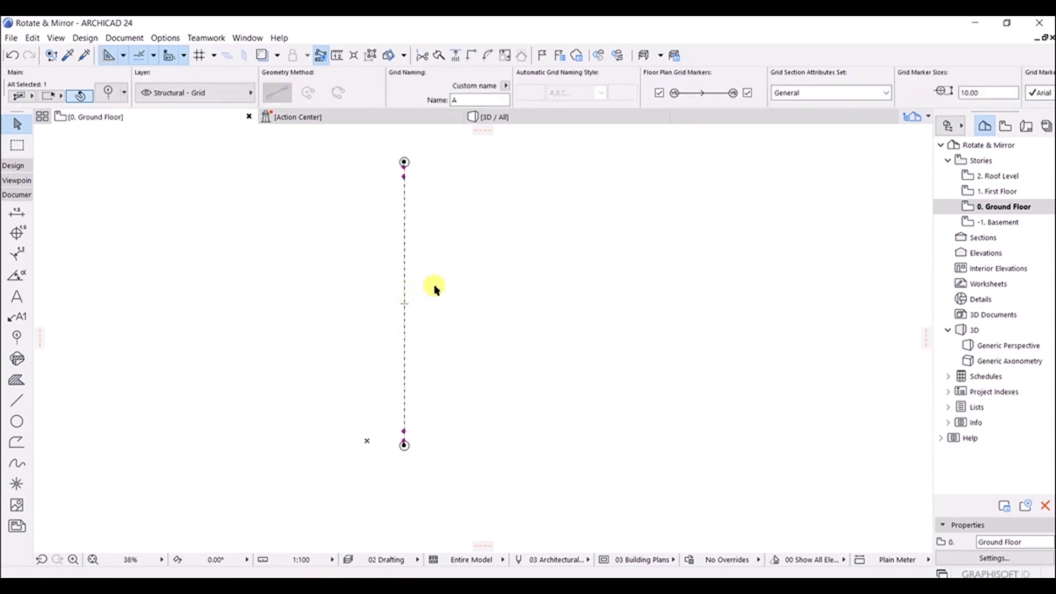
key("ctrl+d")
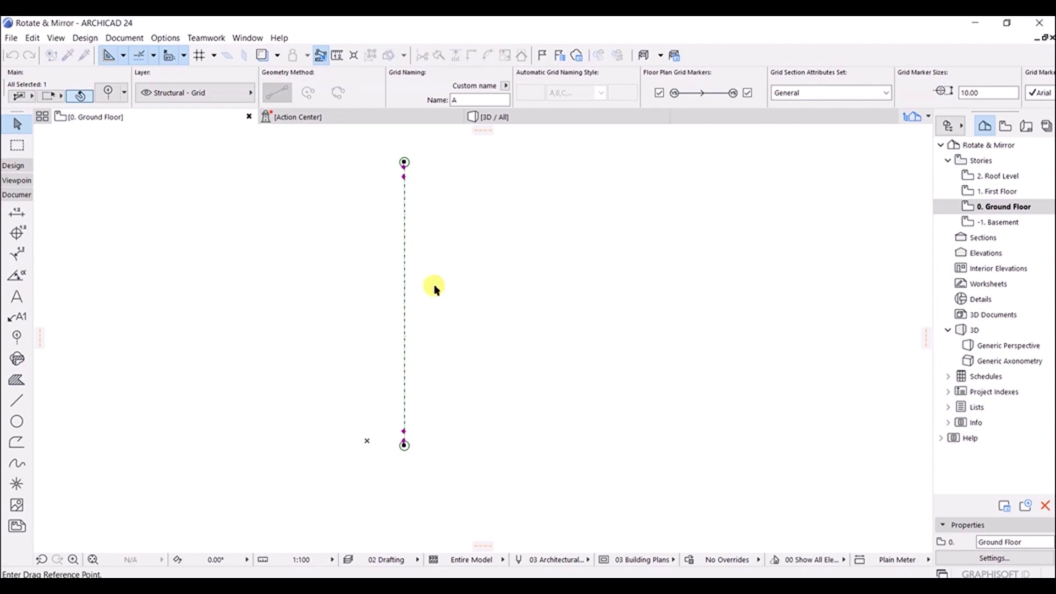
left_click(404, 275)
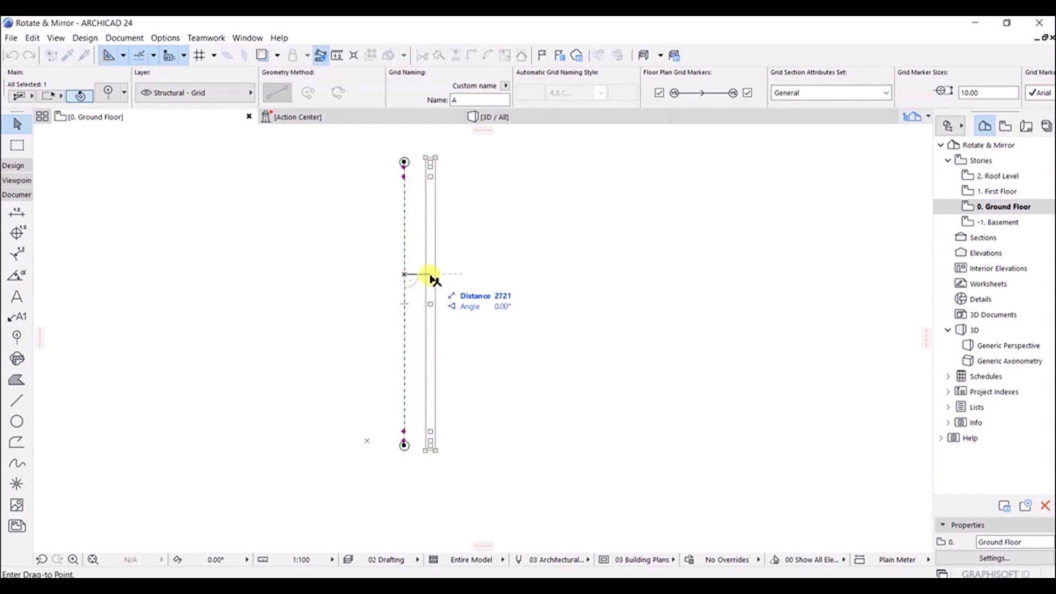
key("ctrl")
key("Tab")
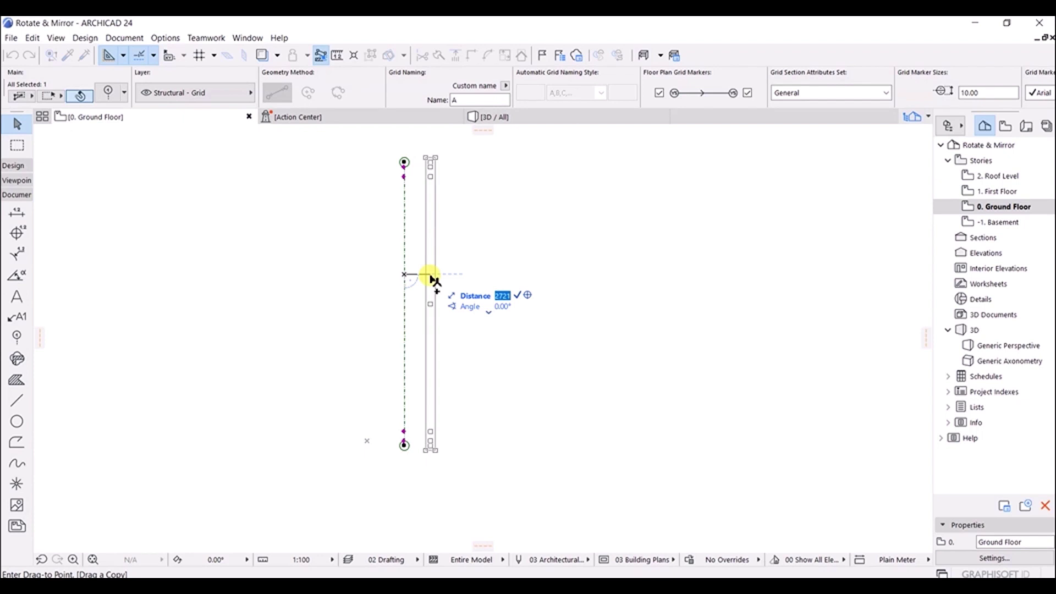
type("4200")
key("Return")
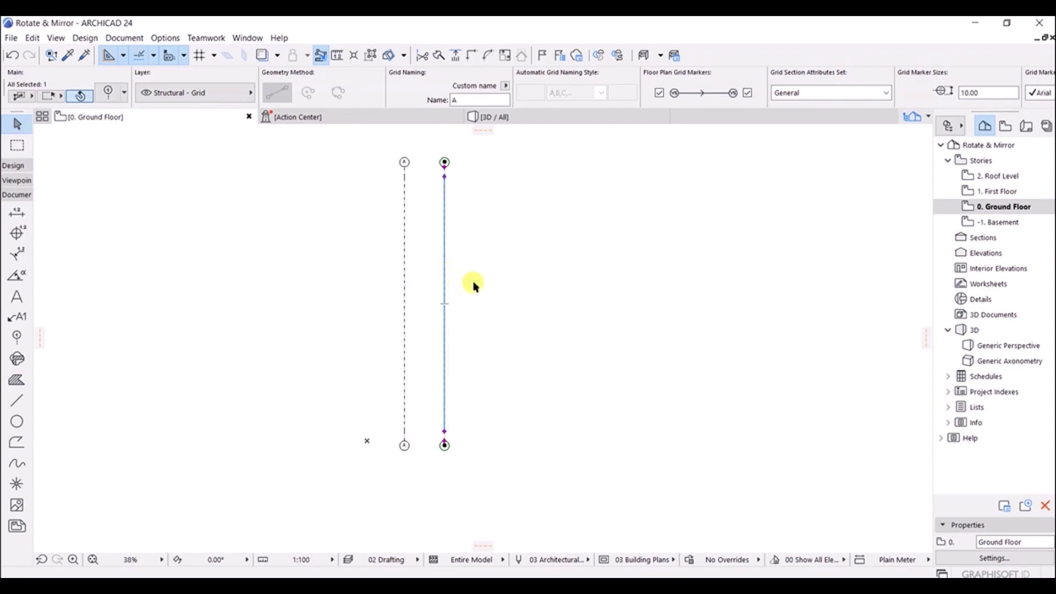
- Copy the second vertical grid line 4350 mm to its right
key("ctrl+d")
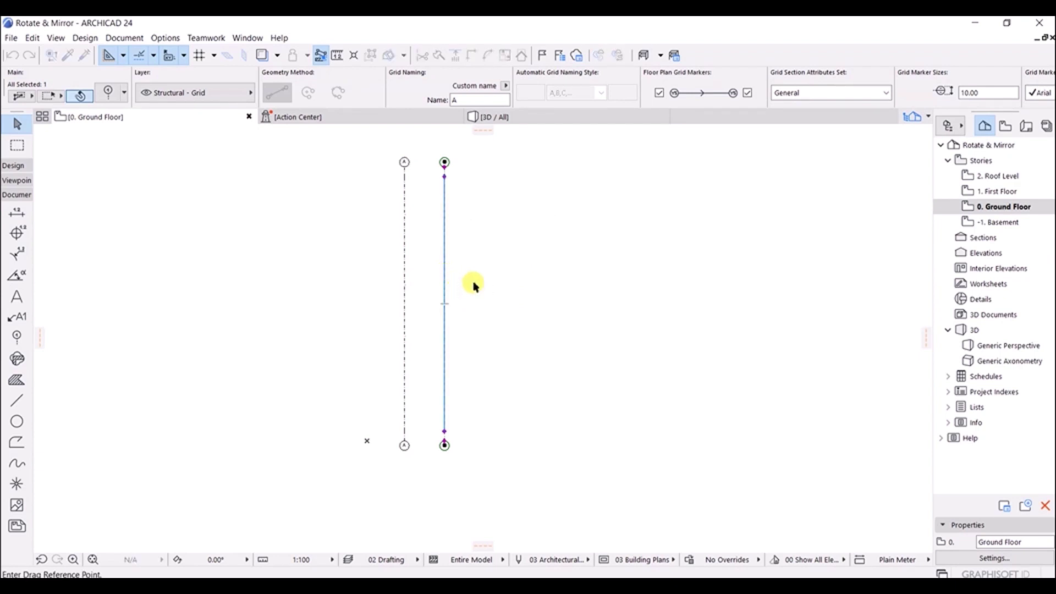
left_click(444, 278)
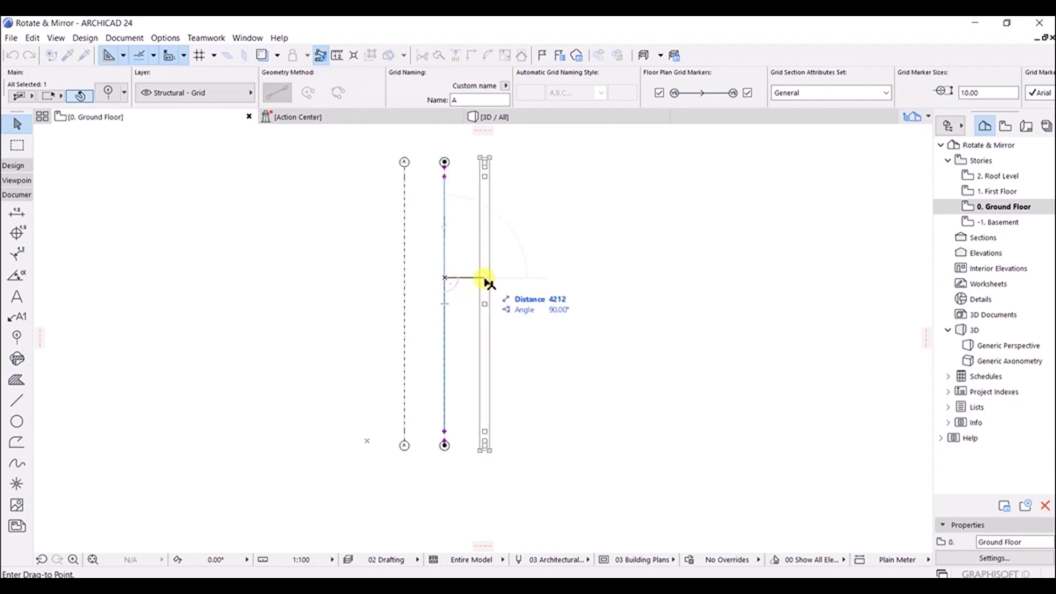
key("ctrl")
key("Tab")
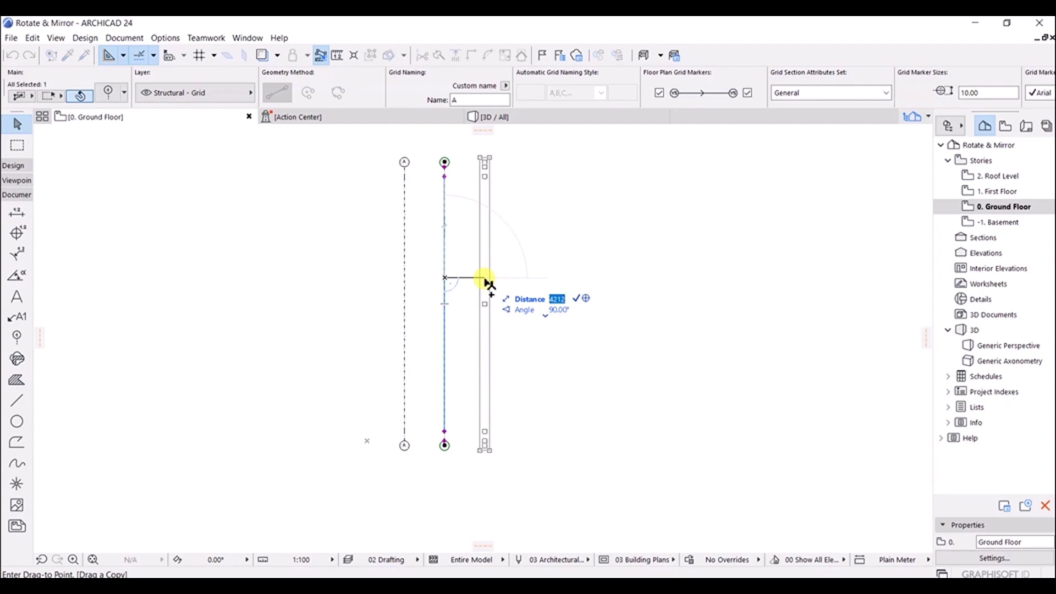
type("4350")
key("Return")
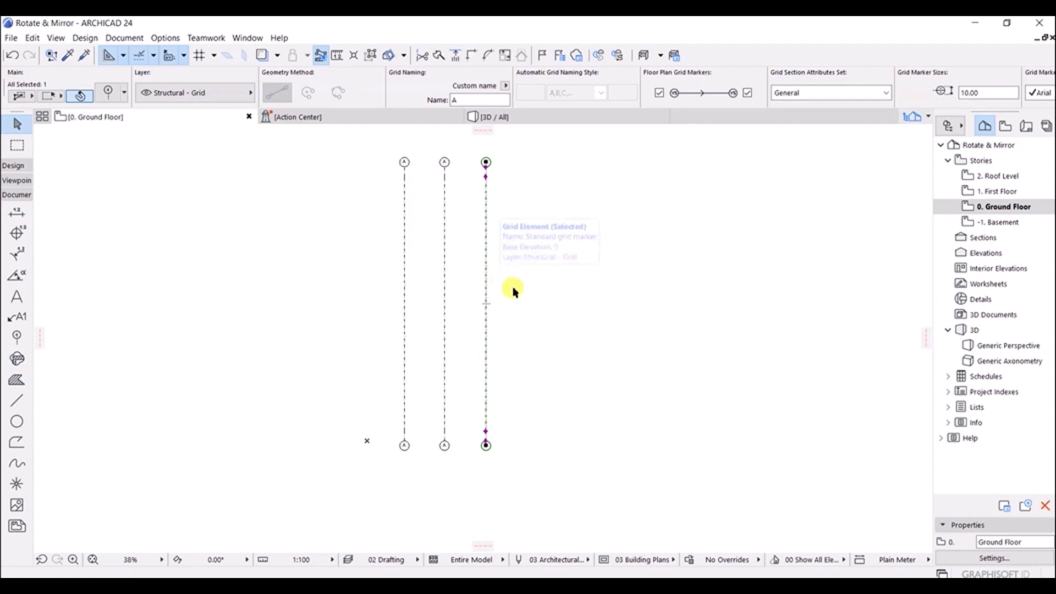
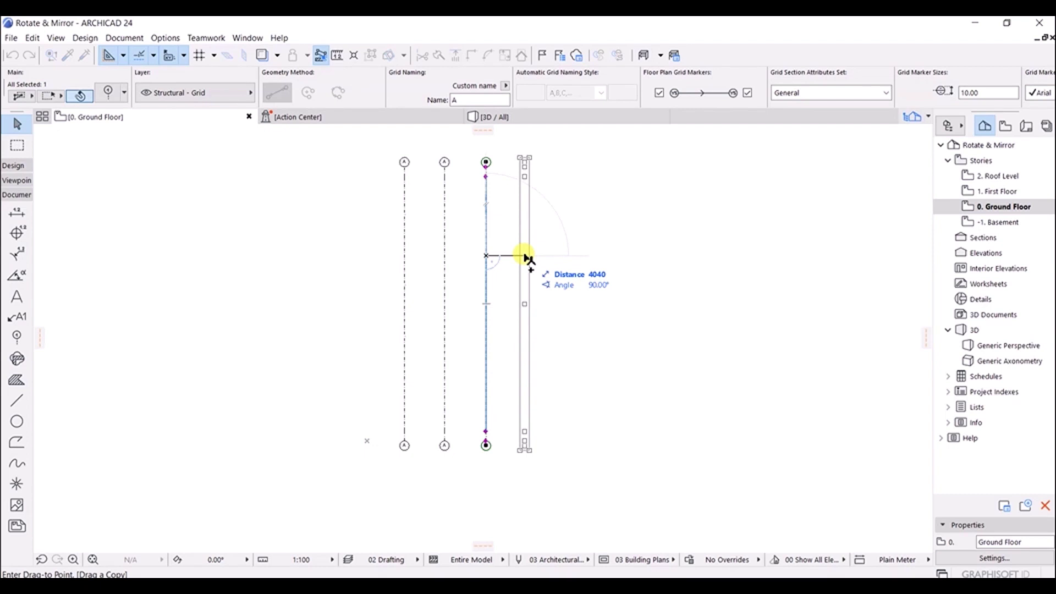
- Place a copy of the third vertical grid line 600 mm to its right
type("6")
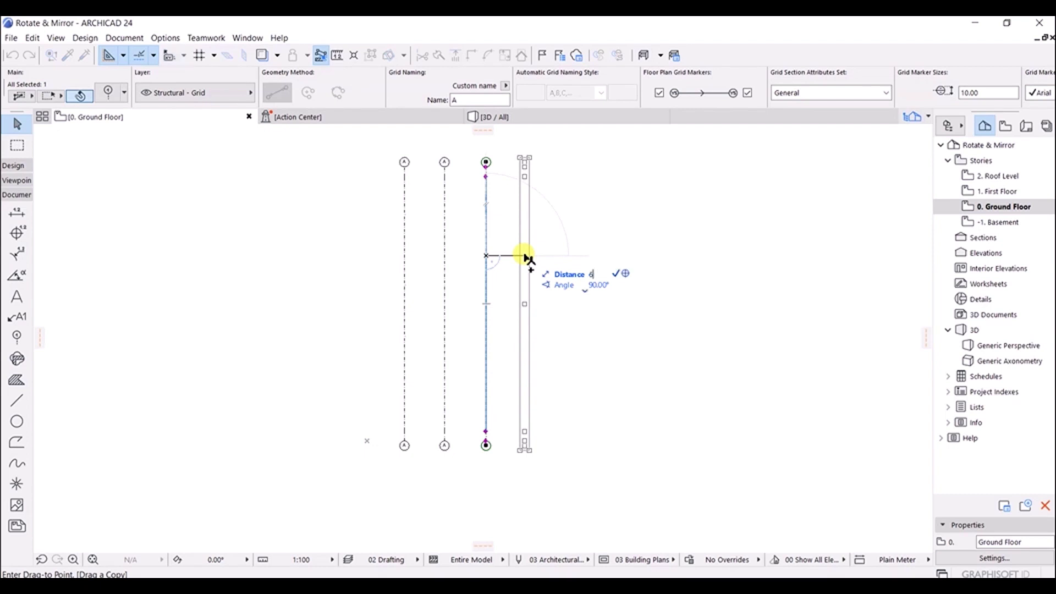
type("00")
key("Return")
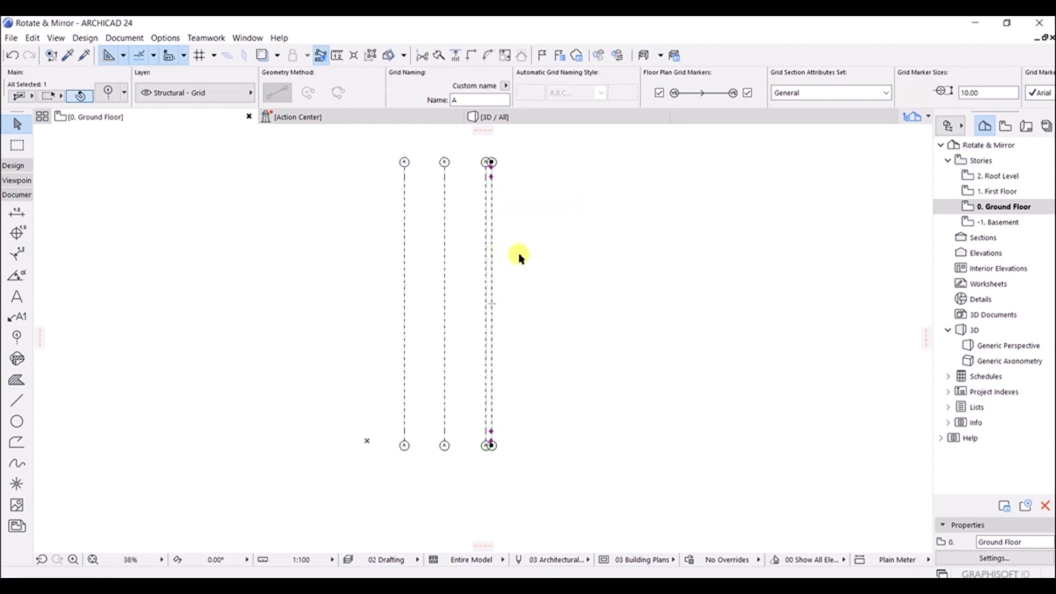
- Copy the fourth vertical grid line 6550 mm to its right
key("ctrl+d")
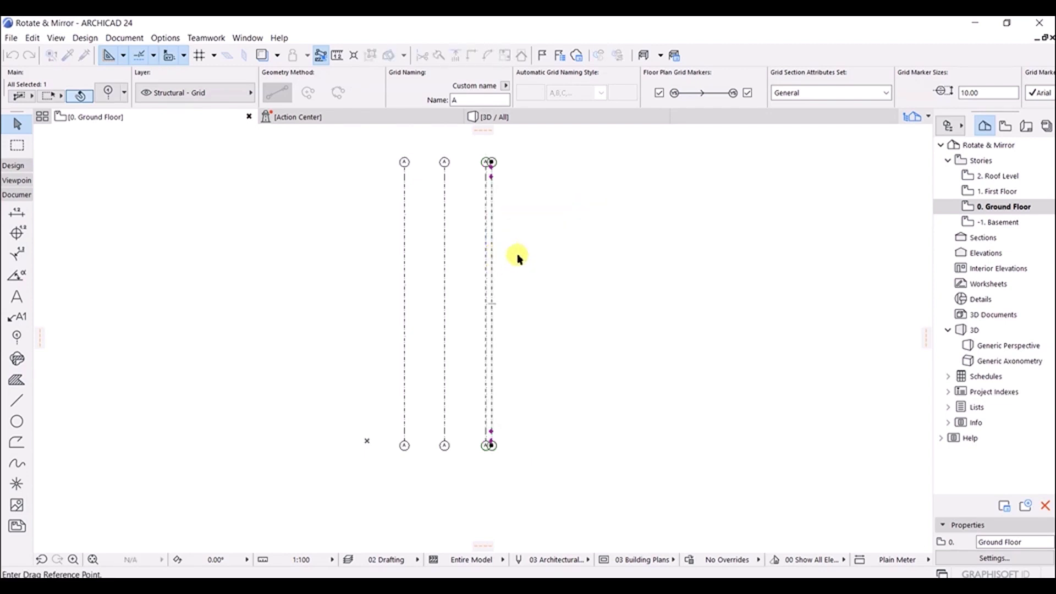
left_click(492, 253)
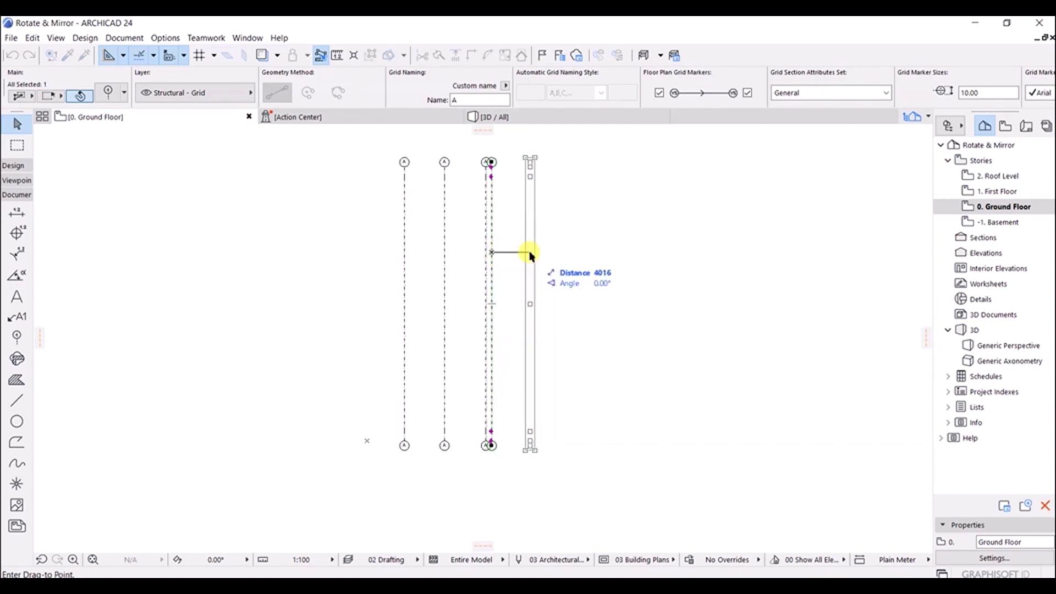
key("ctrl")
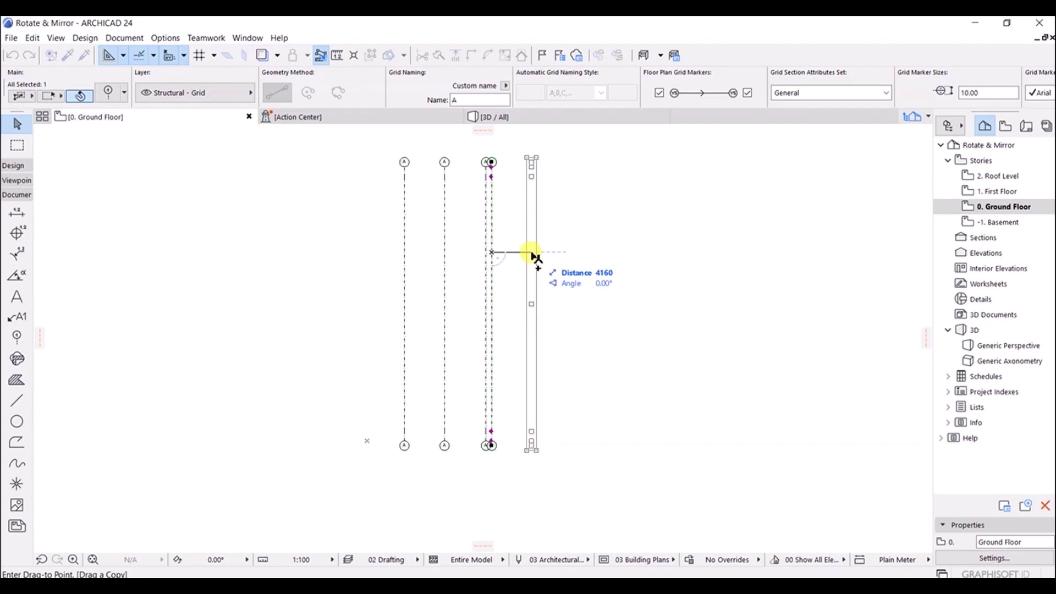
type("655")
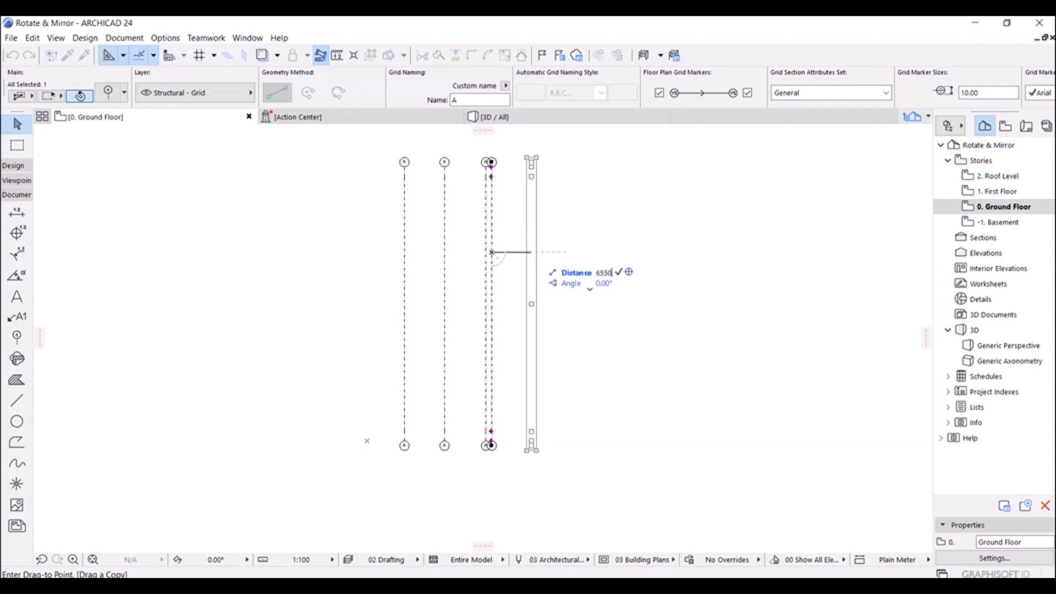
type("0")
key("Return")
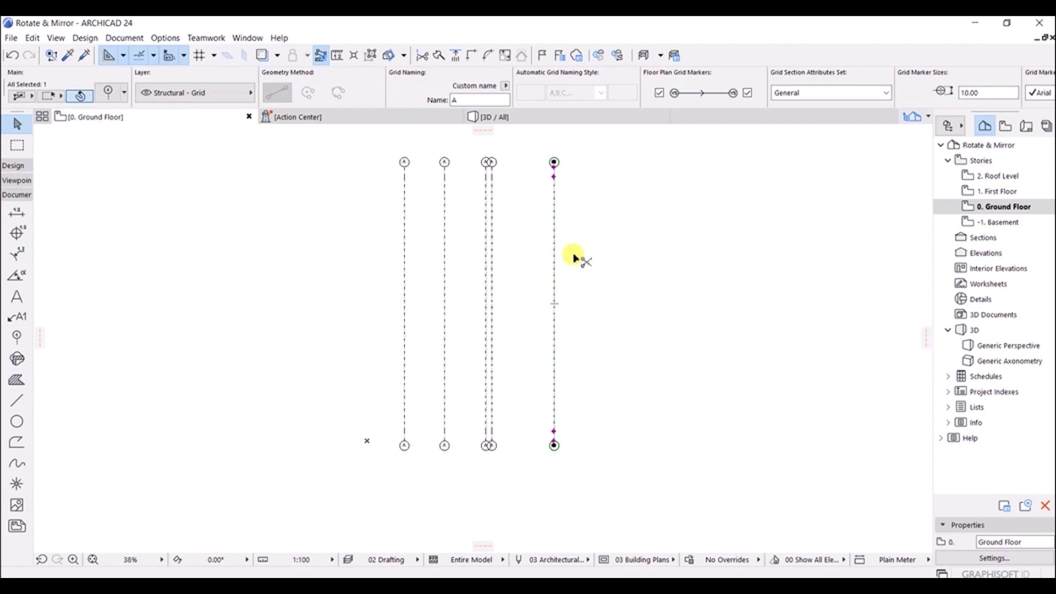
- Copy the fifth vertical grid line 3000 mm to its right
key("ctrl+d")
left_click(555, 246)
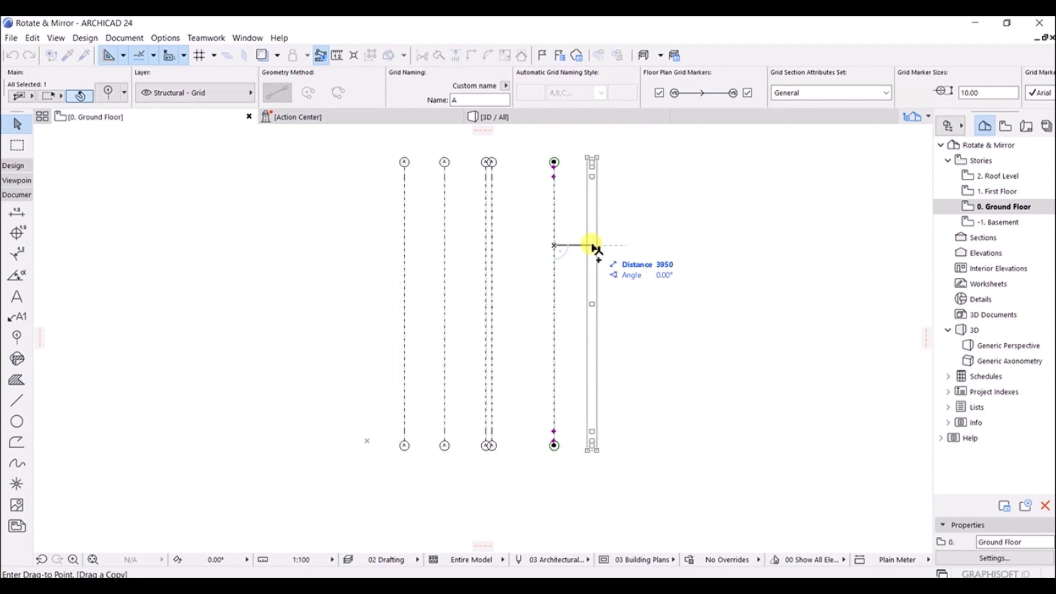
type("30")
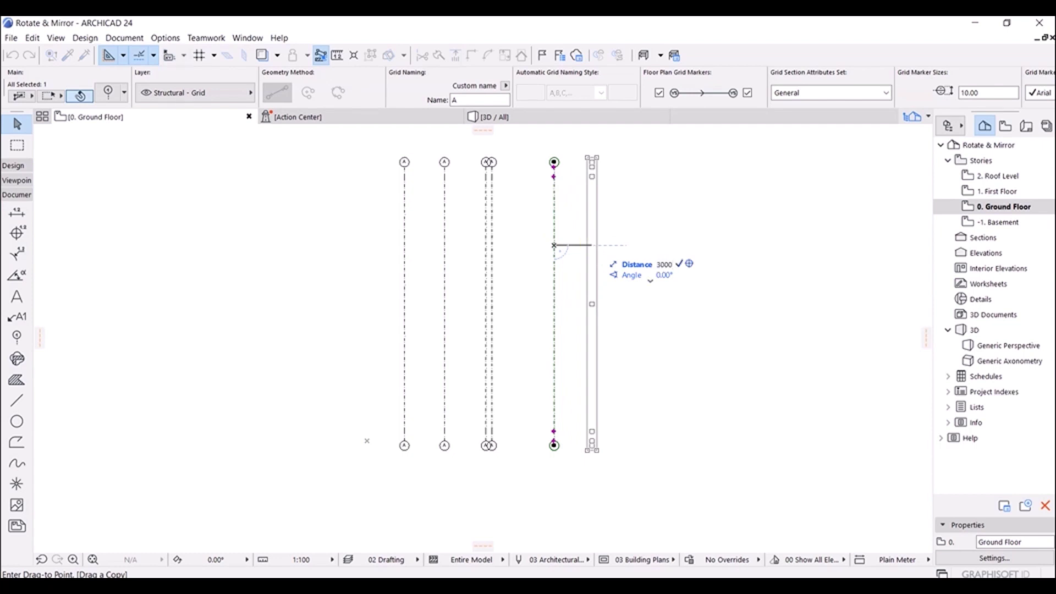
key("Return")
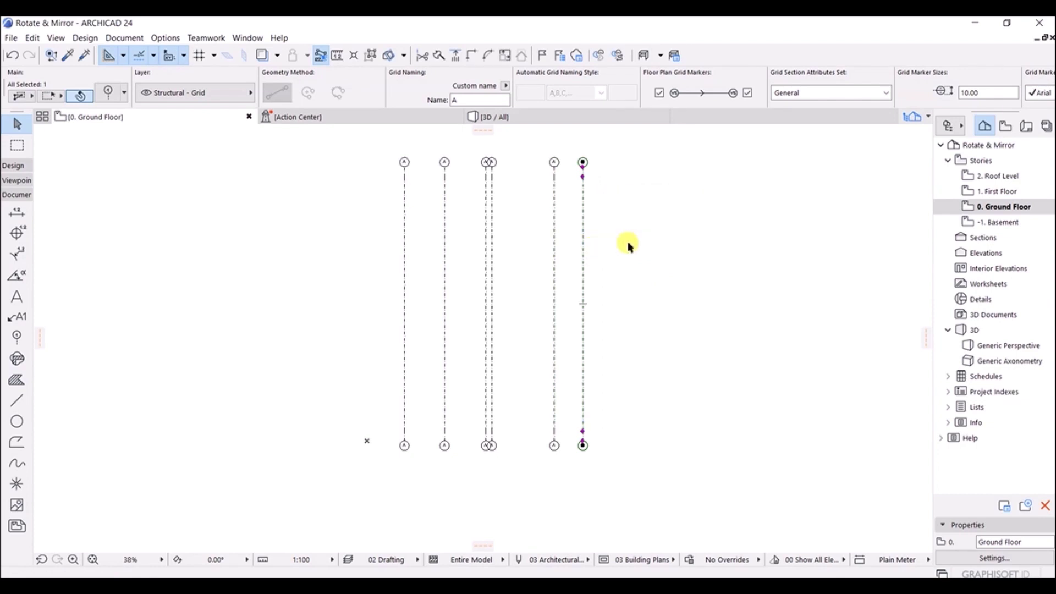
- Place a copy of the sixth vertical grid line 600 mm to its right
key("ctrl+d")
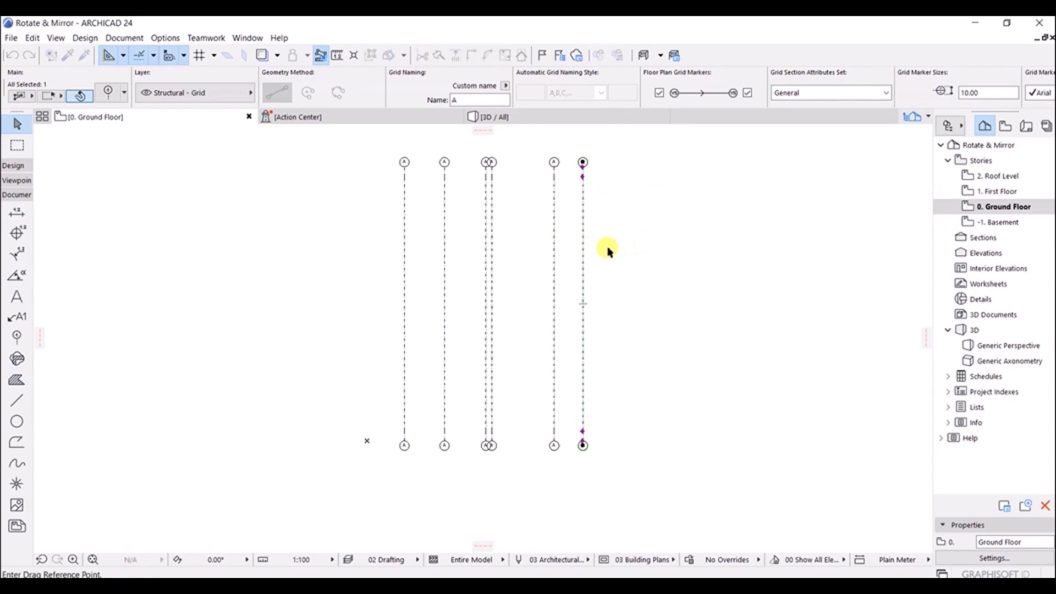
left_click(583, 241)
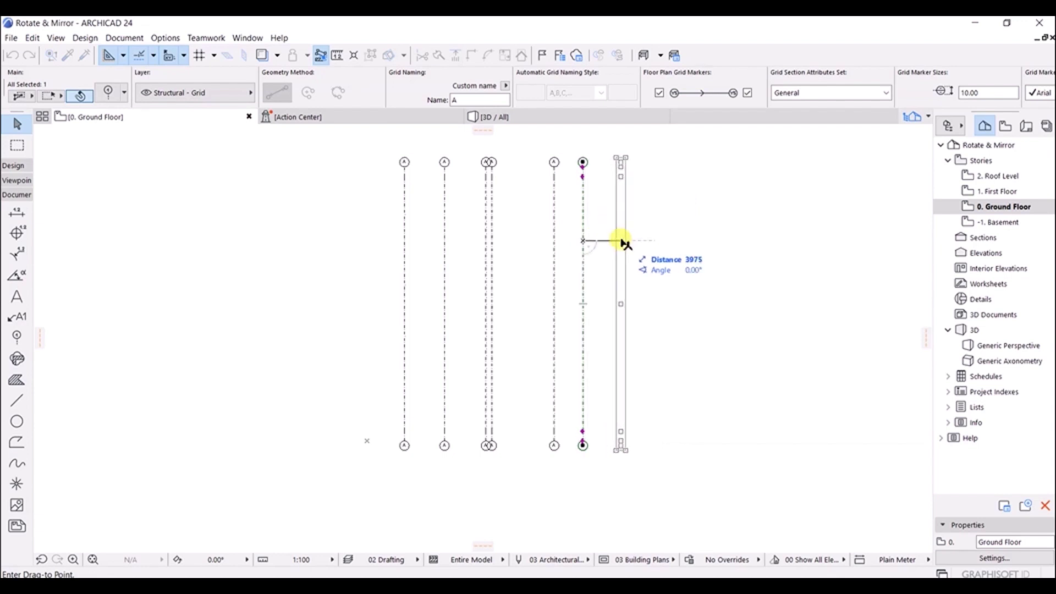
key("ctrl")
type("600")
key("Return")
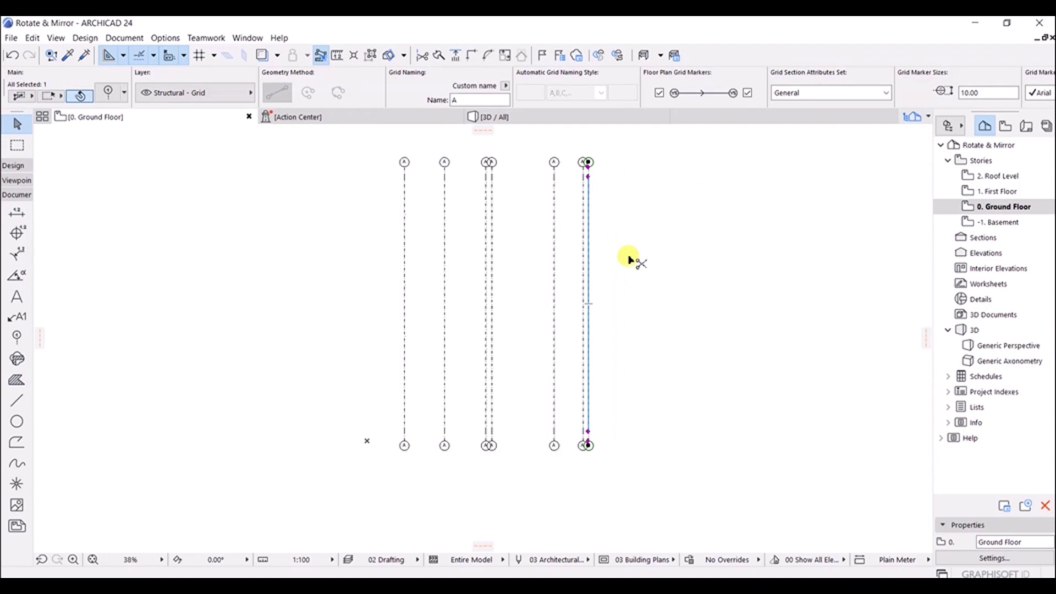
- Copy the seventh vertical grid line 1350 mm to its right
key("ctrl+d")
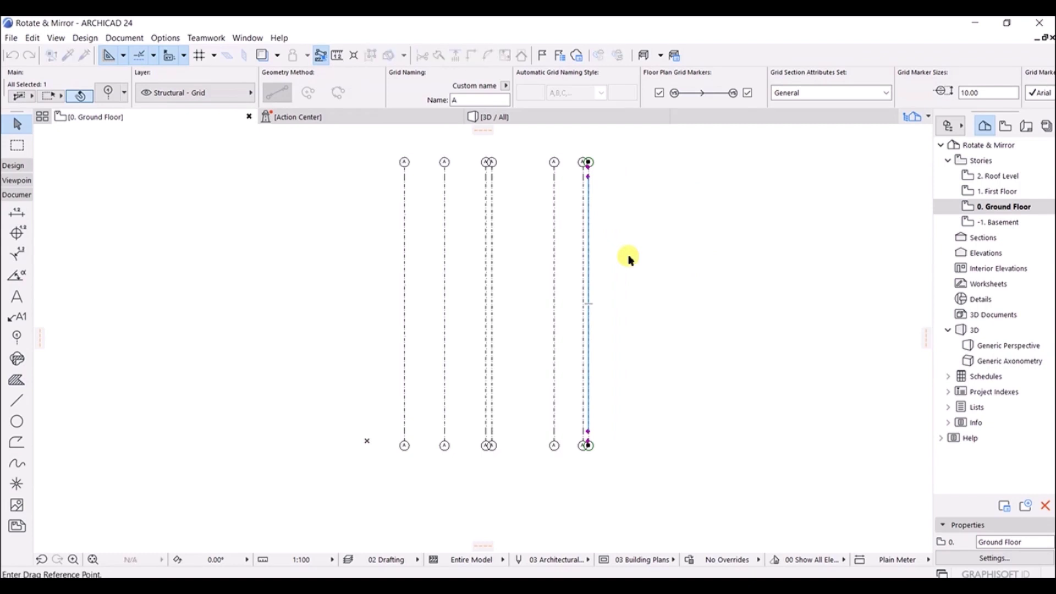
left_click(589, 249)
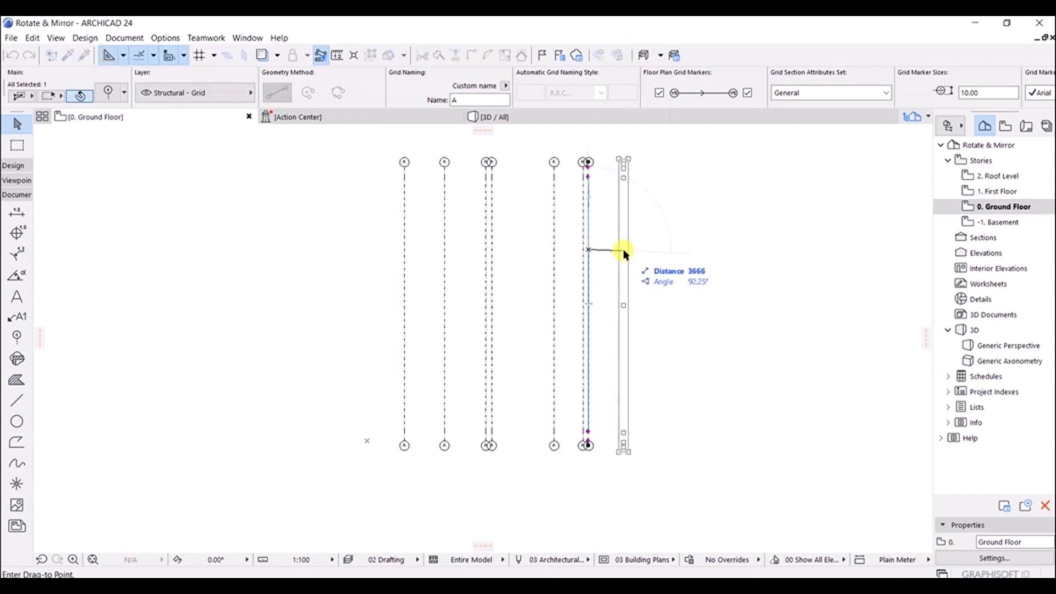
key("ctrl")
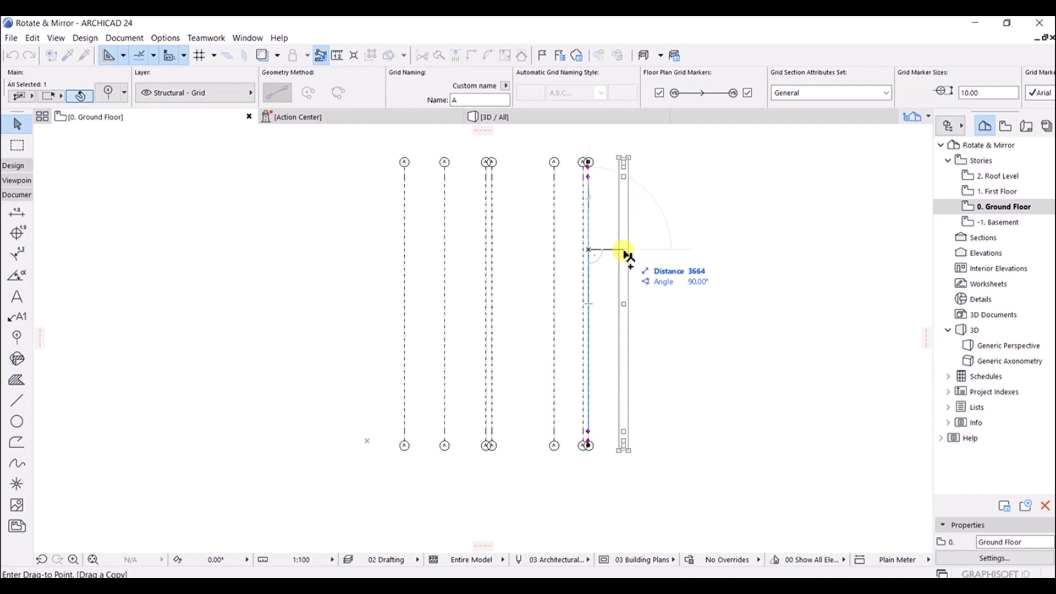
type("1")
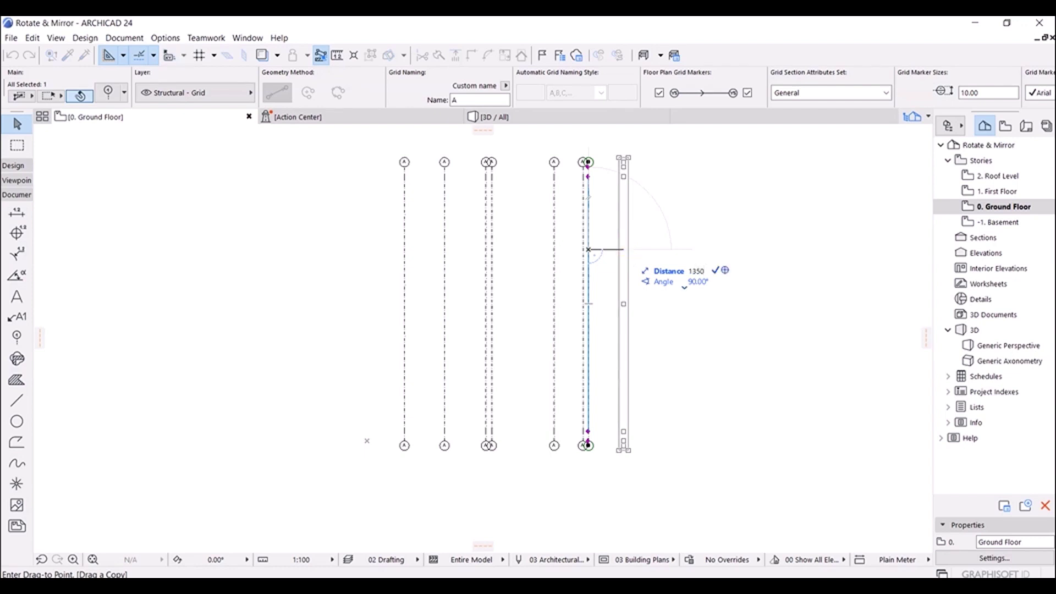
type("350")
key("Return")
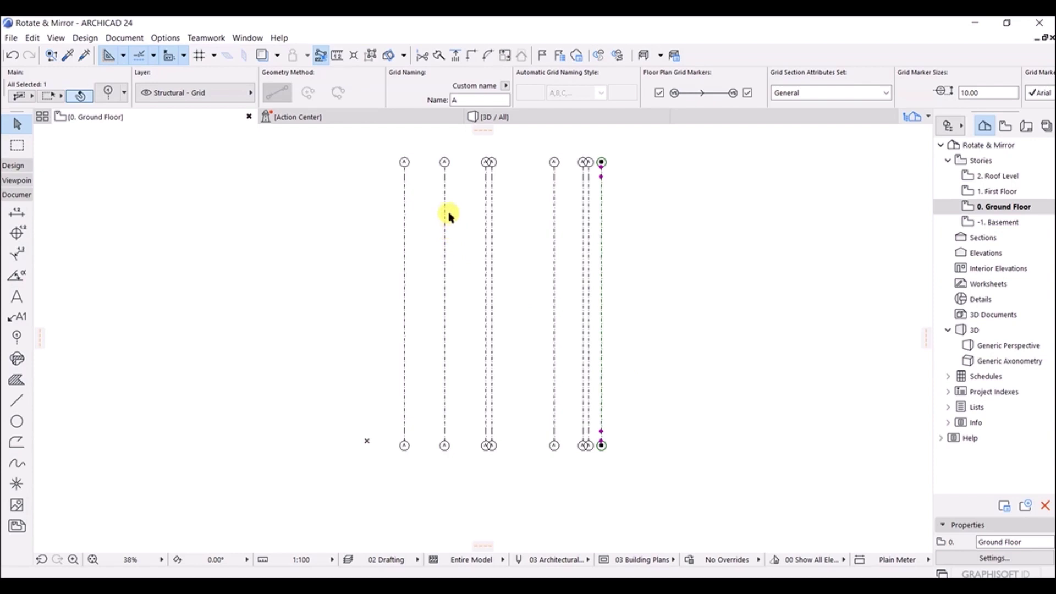
- Rename the second vertical grid line from the left as B
scroll(447, 178, "up", 7)
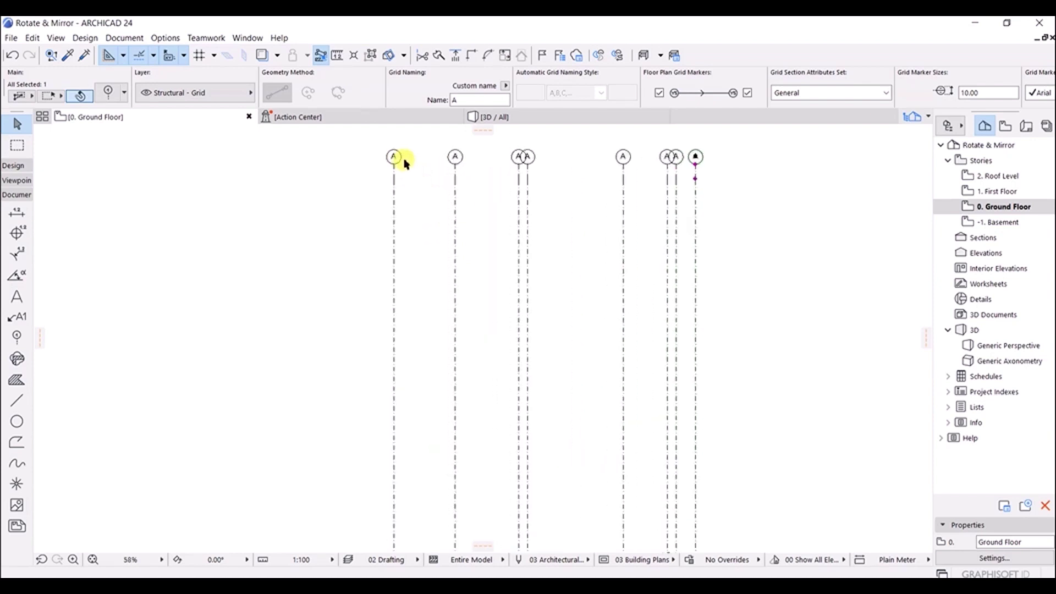
middle_click_drag(439, 167, 431, 183)
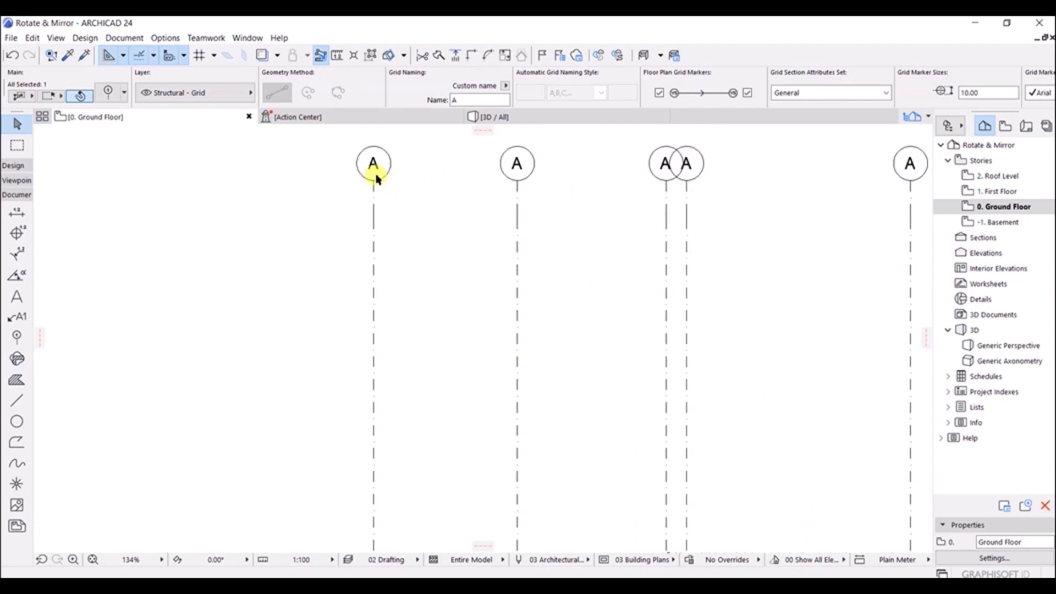
middle_click_drag(632, 187, 592, 220)
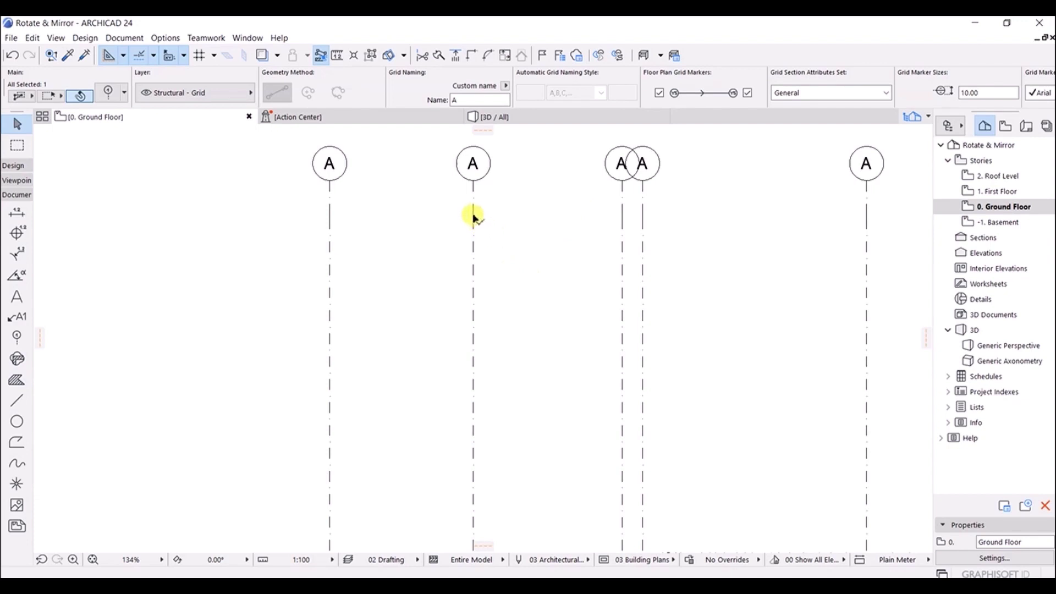
left_click(473, 215)
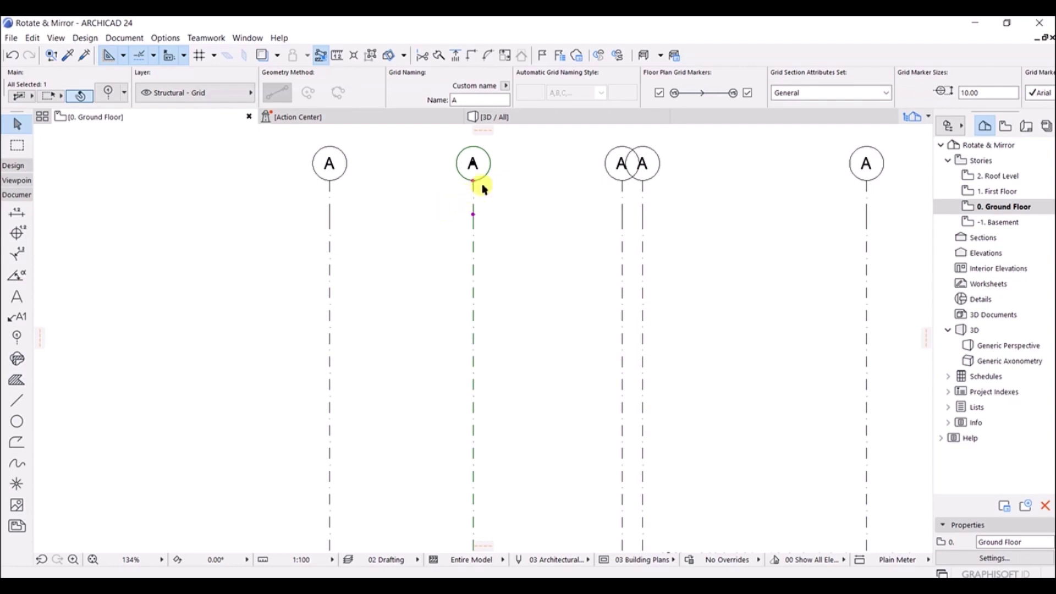
left_click(455, 100)
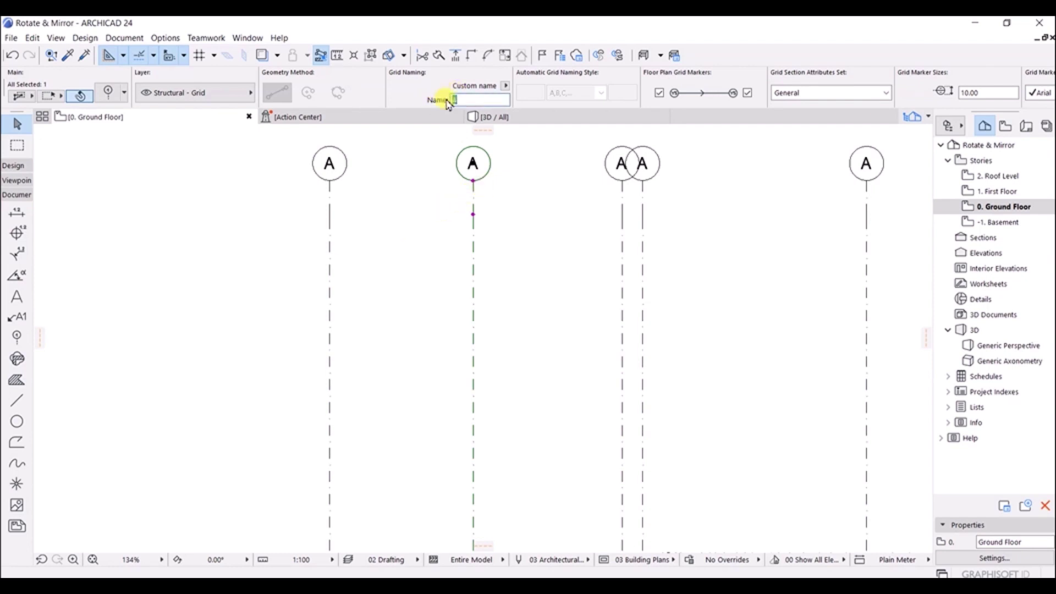
type("B")
left_click(520, 191)
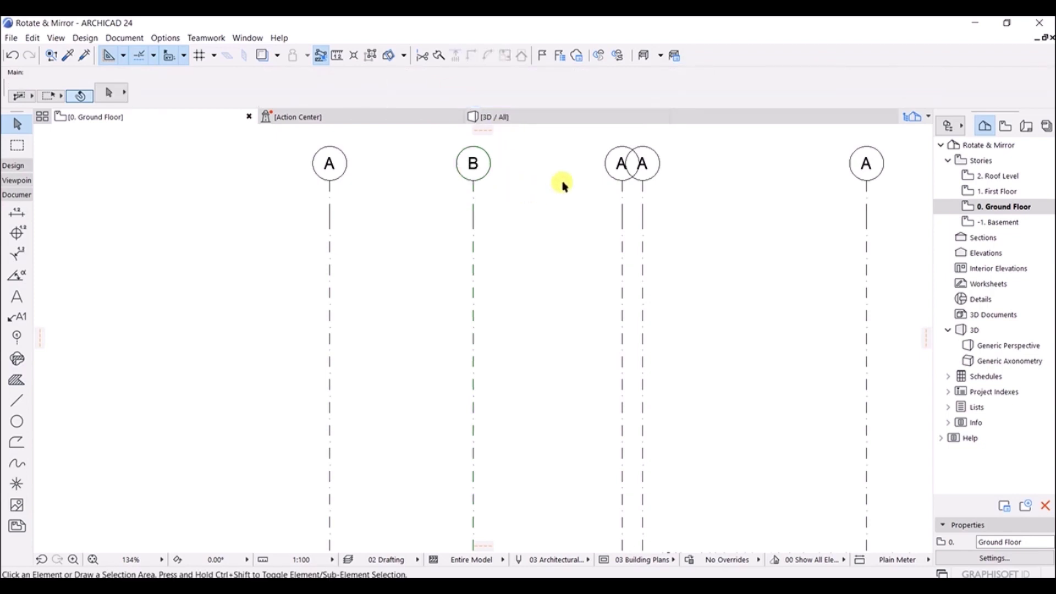
- Rename the third vertical grid line as C and the fourth as D
left_click(622, 193)
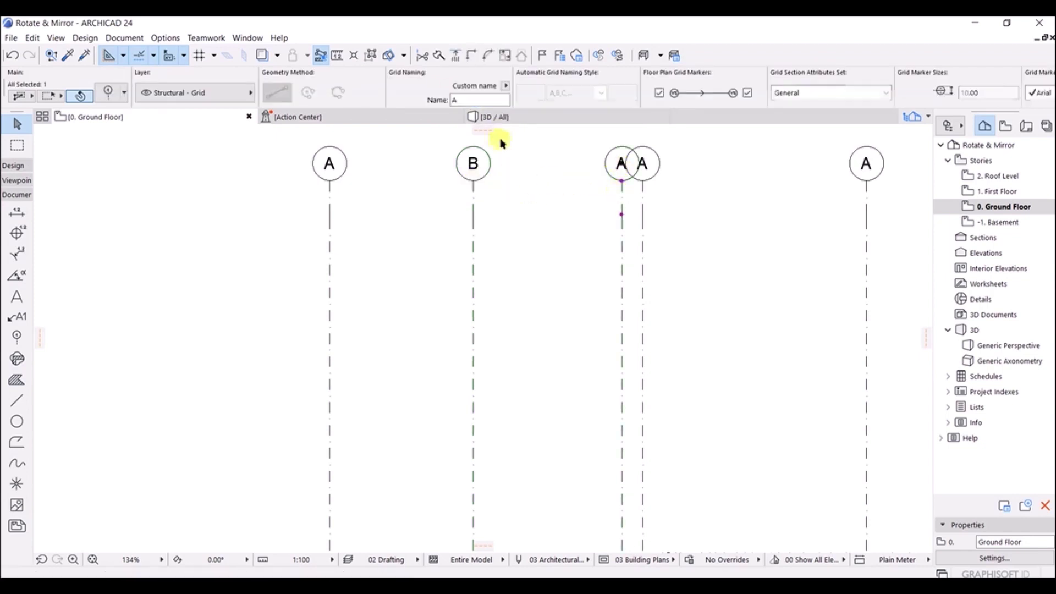
double_click(455, 100)
type("C")
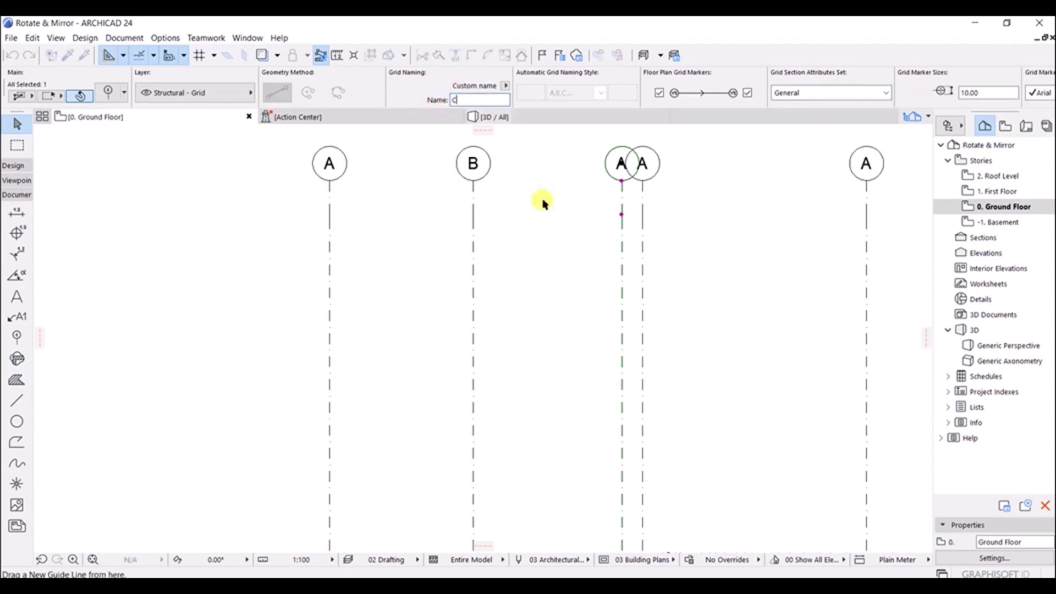
left_click(594, 219)
left_click(642, 192)
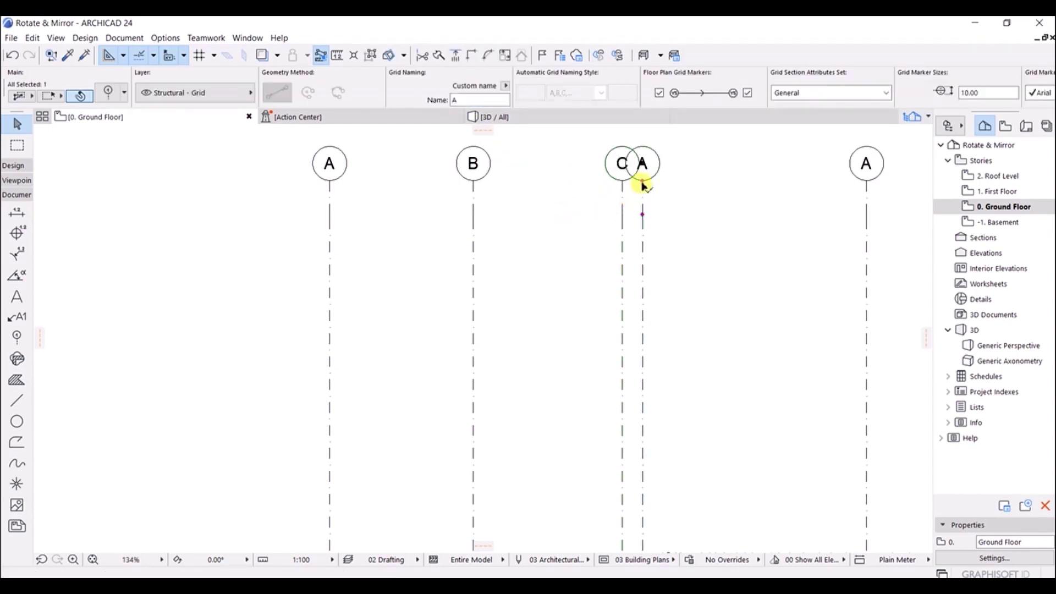
double_click(455, 100)
type("D")
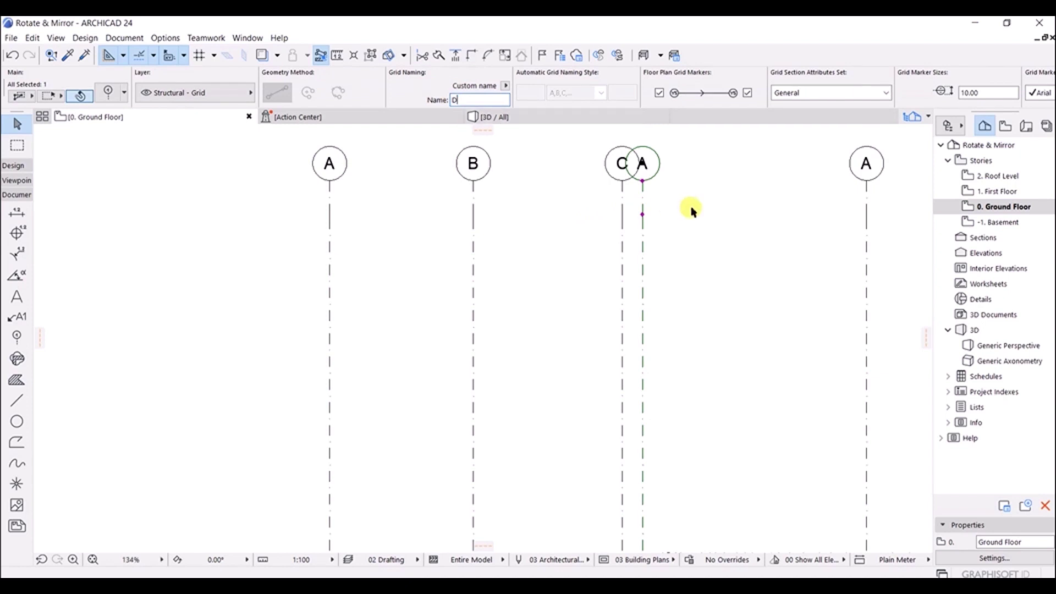
left_click(693, 208)
- Rename the fifth vertical grid line, to the right of line D, as E
middle_click_drag(731, 220, 605, 217)
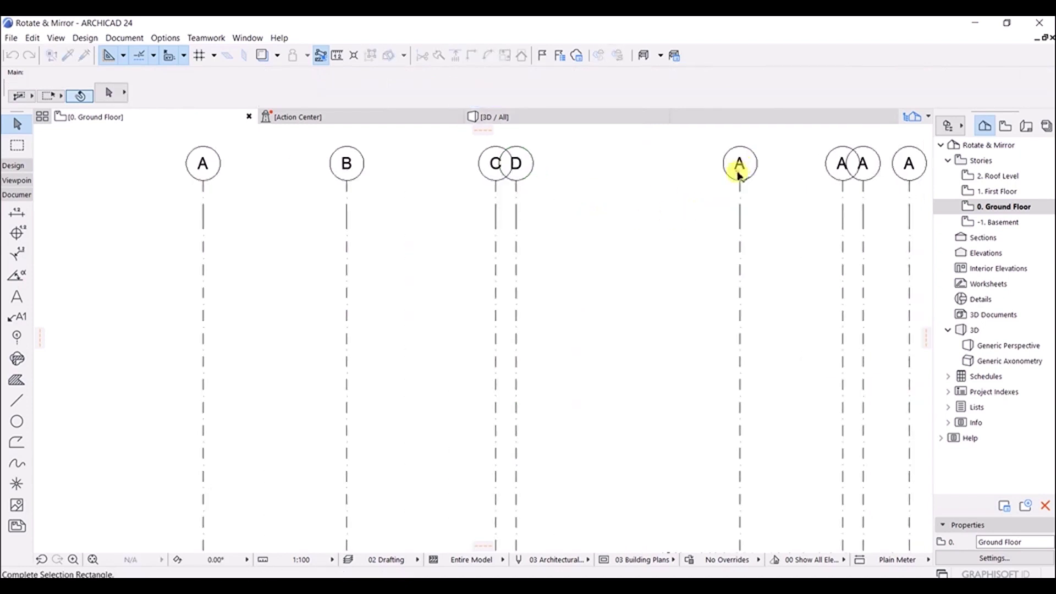
left_click(741, 205)
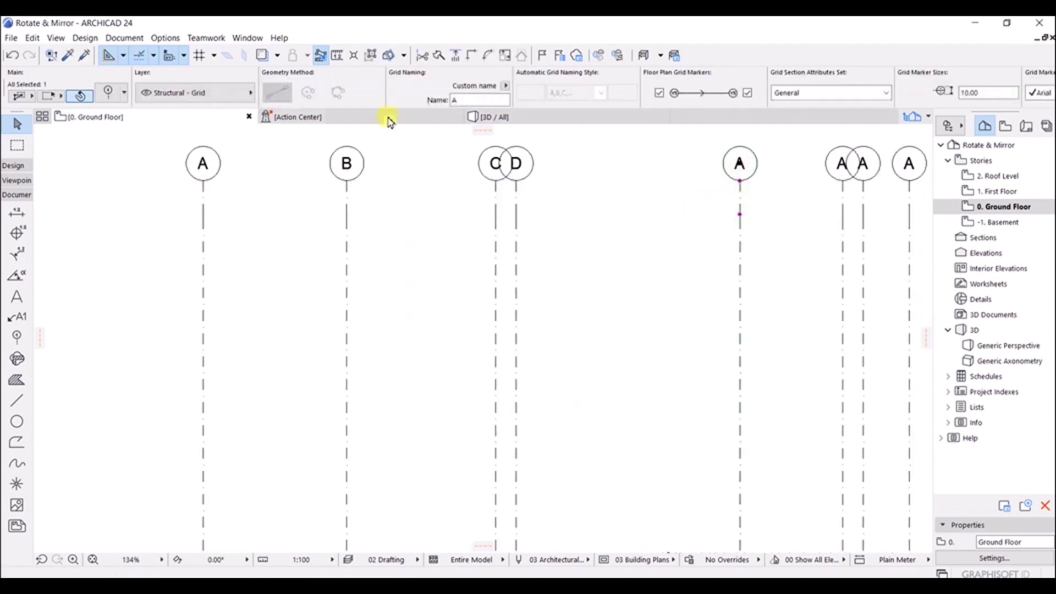
double_click(454, 100)
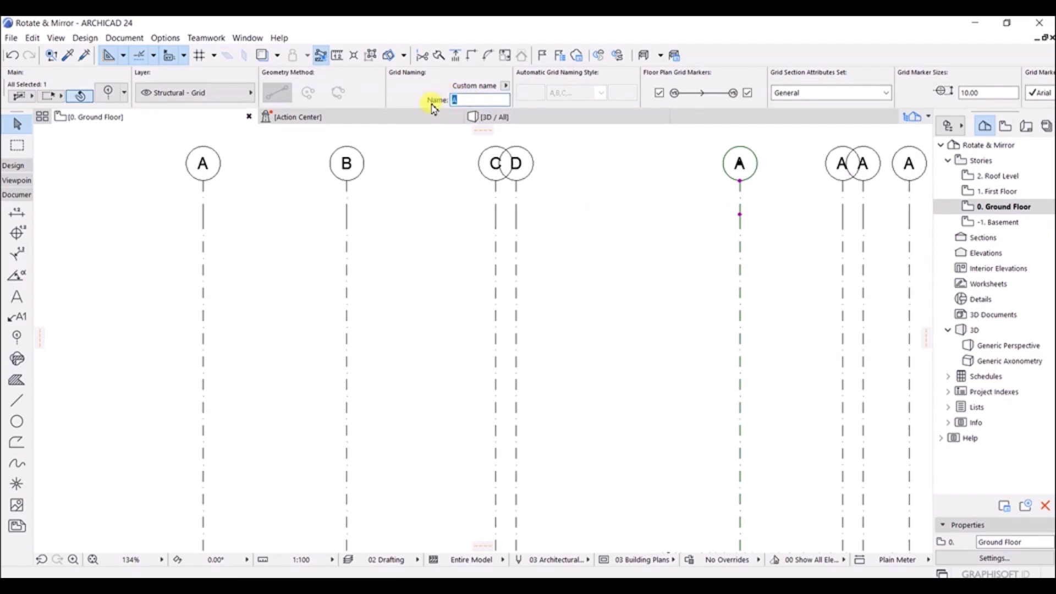
type("E")
left_click(619, 218)
- Rename the two closely spaced grid lines to the right of line E as F and G
middle_click_drag(752, 235, 612, 237)
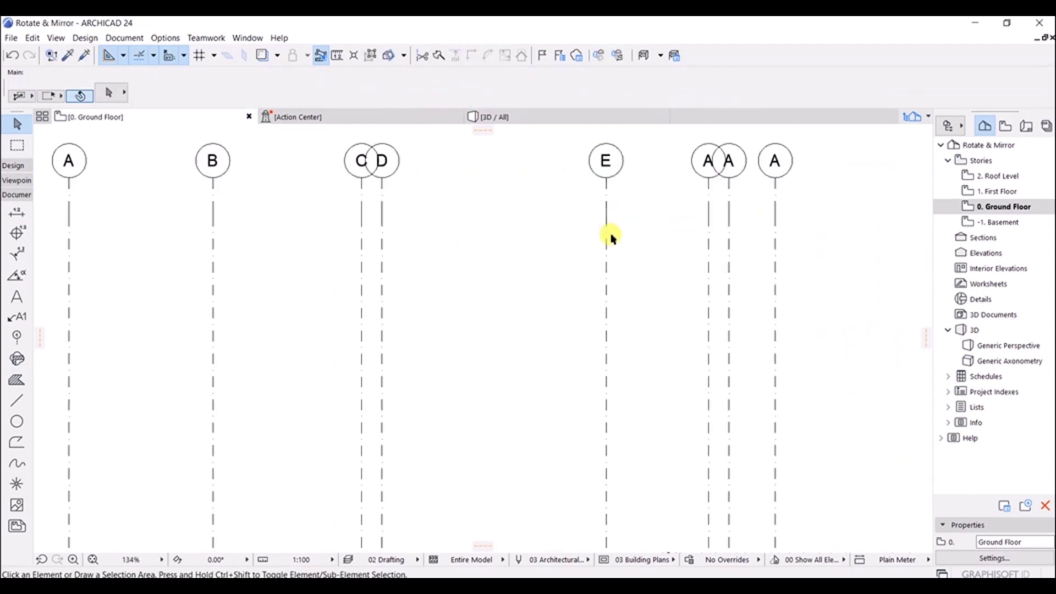
left_click(708, 197)
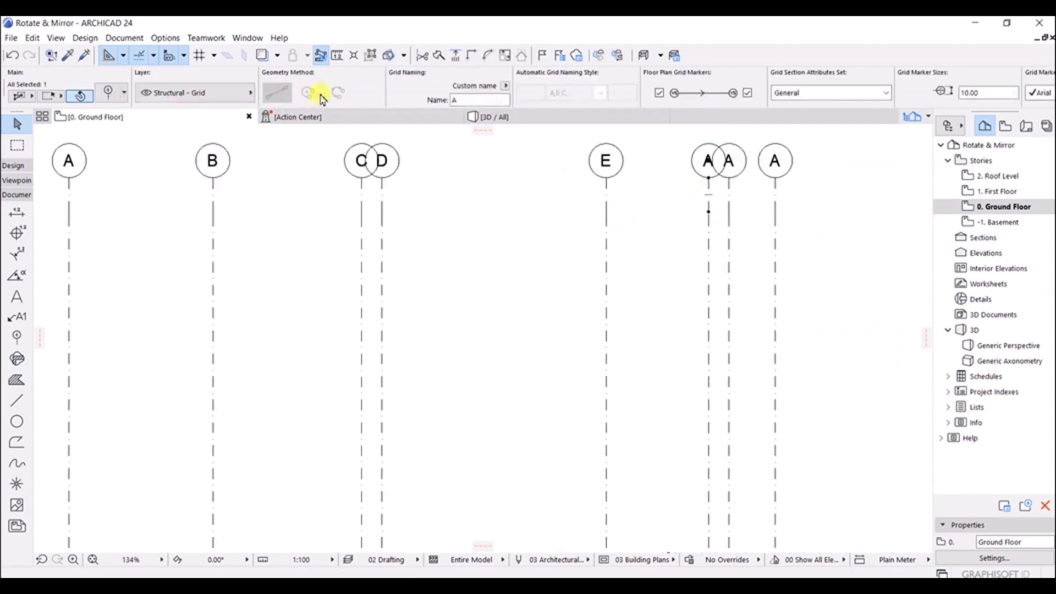
double_click(457, 100)
type("F")
left_click(667, 222)
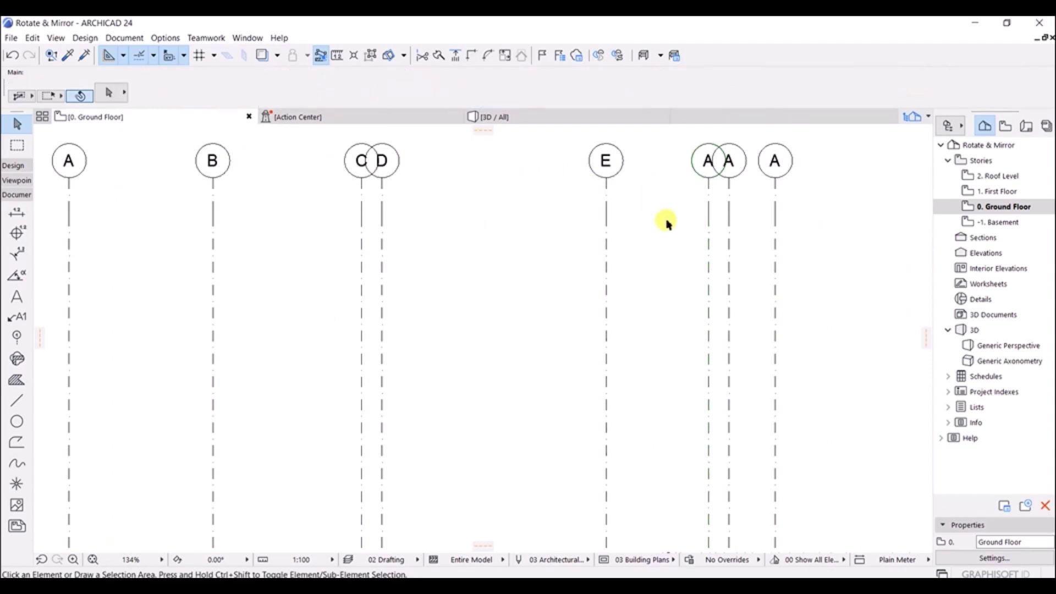
left_click(729, 206)
double_click(492, 100)
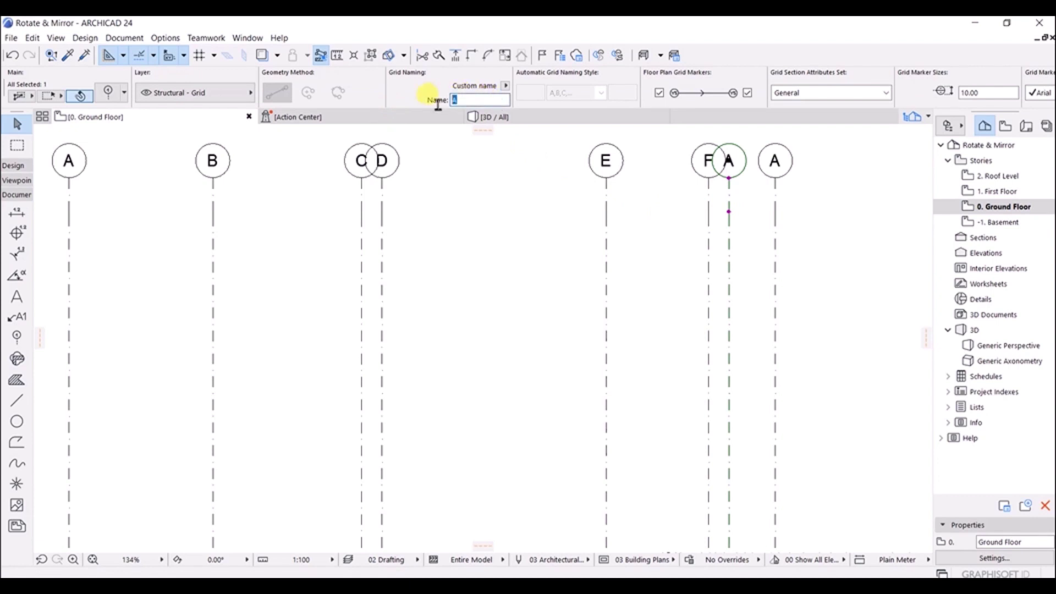
type("G")
left_click(641, 259)
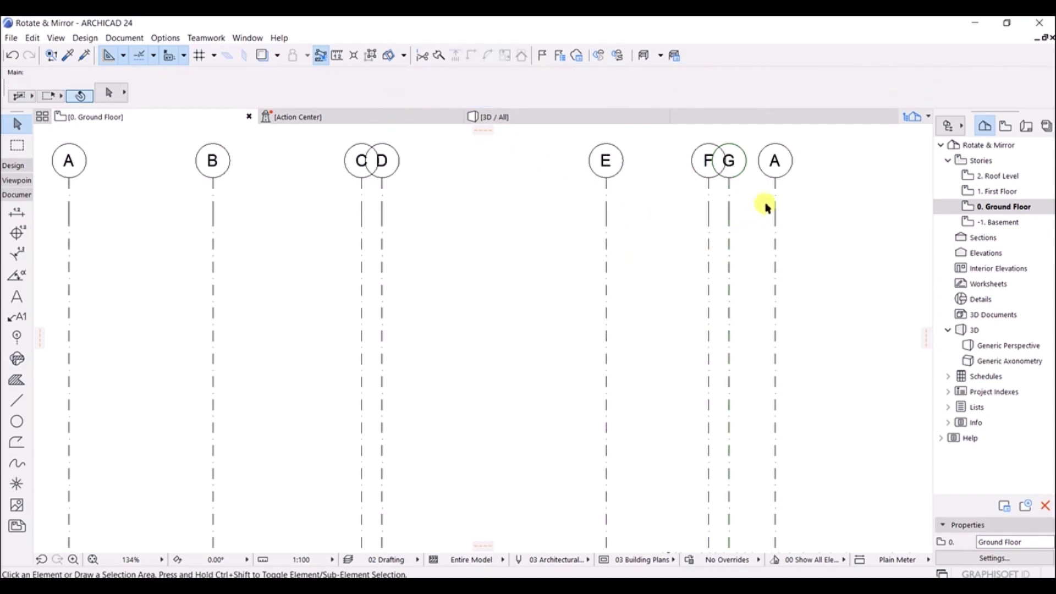
- Rename the last vertical grid line on the right as H
left_click(777, 200)
double_click(464, 99)
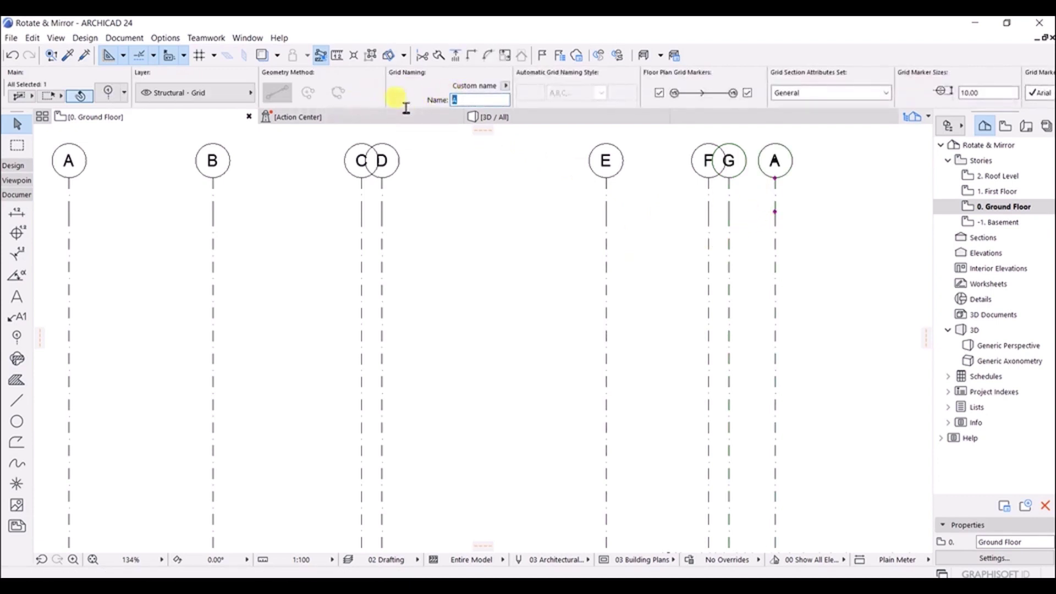
type("H")
left_click(452, 232)
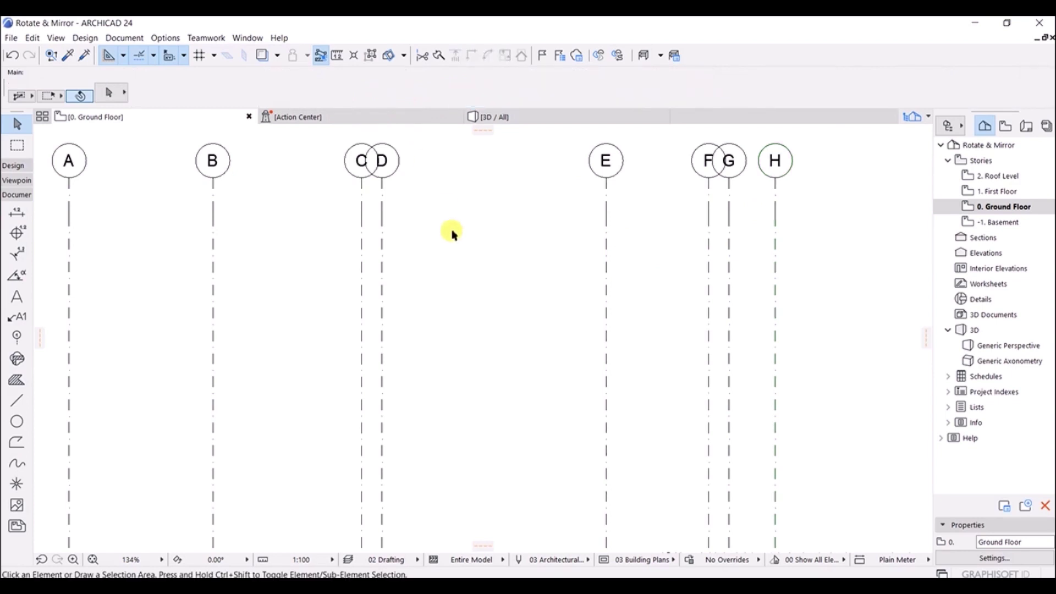
- Stagger the marker of grid line D to the right so it clears the overlapping marker C
scroll(455, 233, "down", 2)
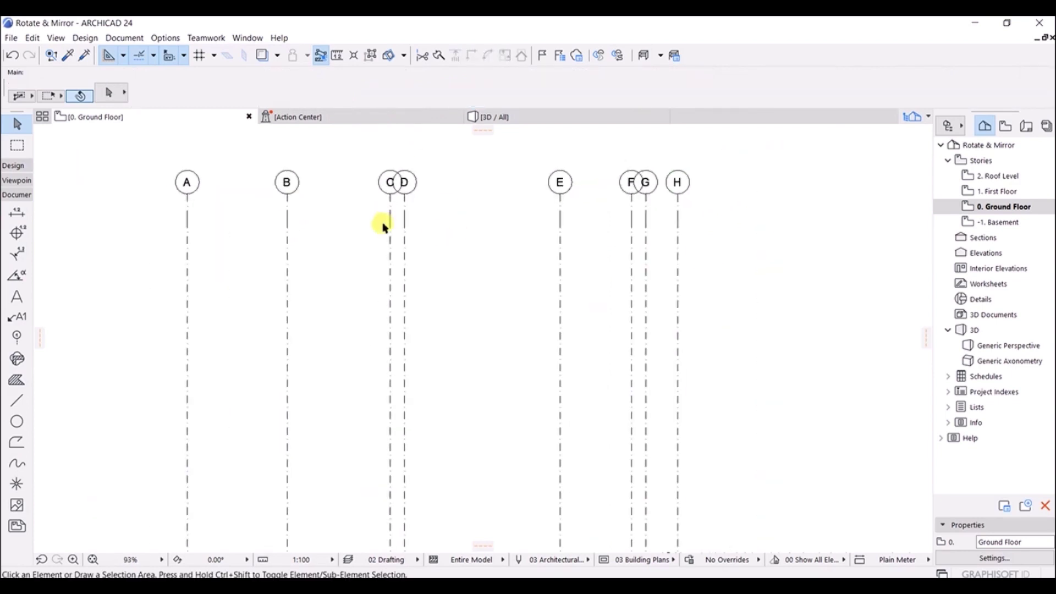
middle_click_drag(385, 226, 410, 226)
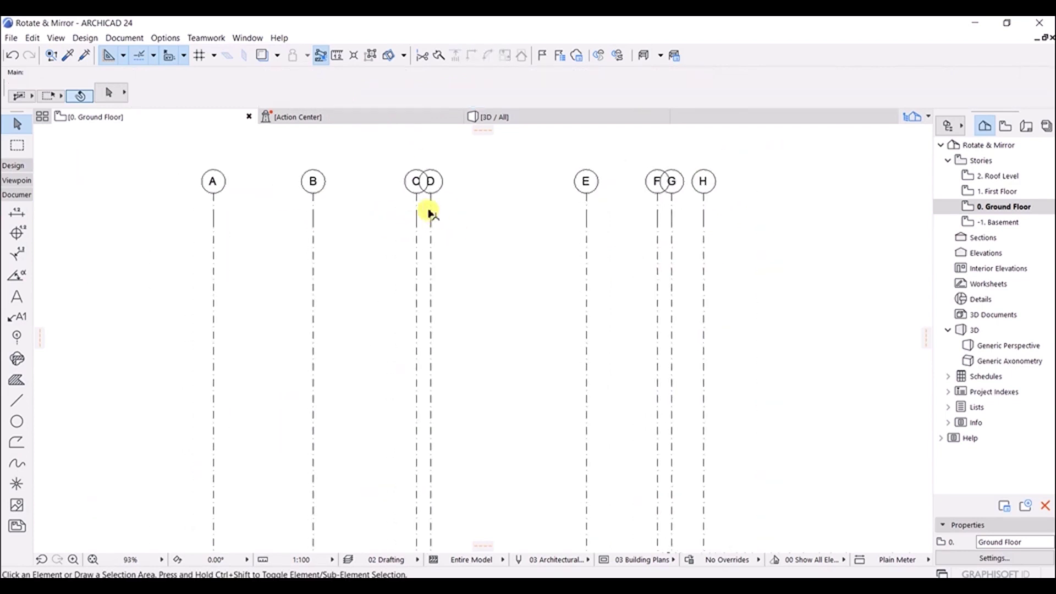
left_click(429, 210)
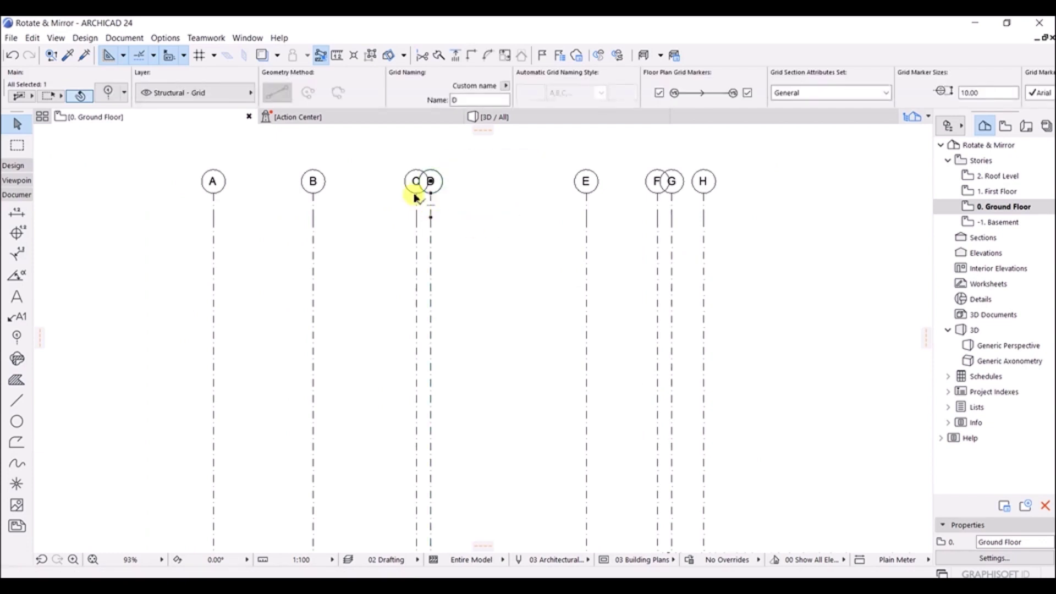
scroll(470, 223, "up", 2)
scroll(471, 223, "up", 2)
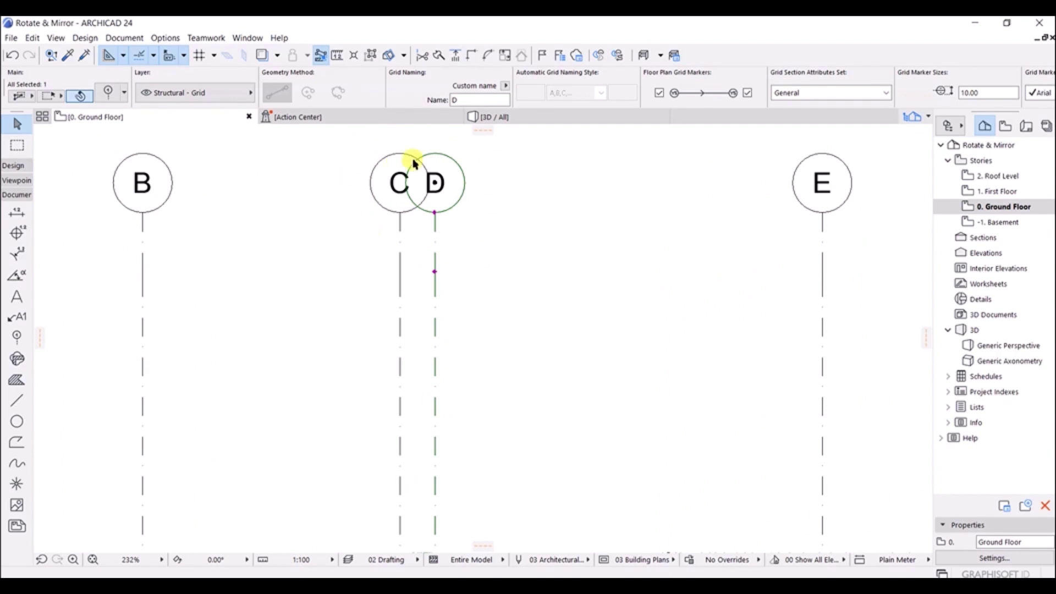
scroll(389, 193, "up", 1)
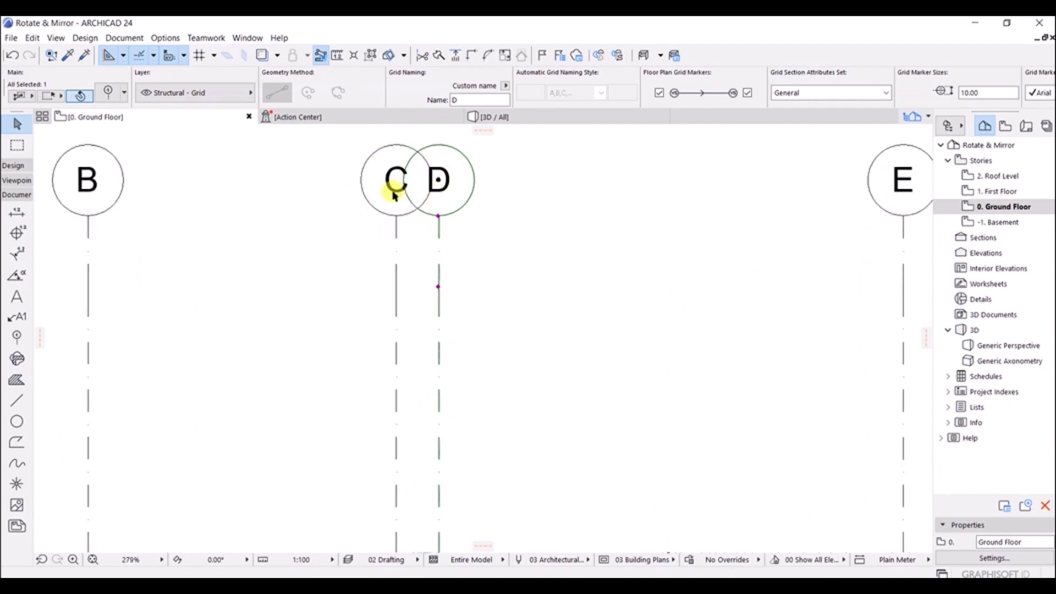
scroll(394, 196, "down", 1)
scroll(394, 196, "down", 5)
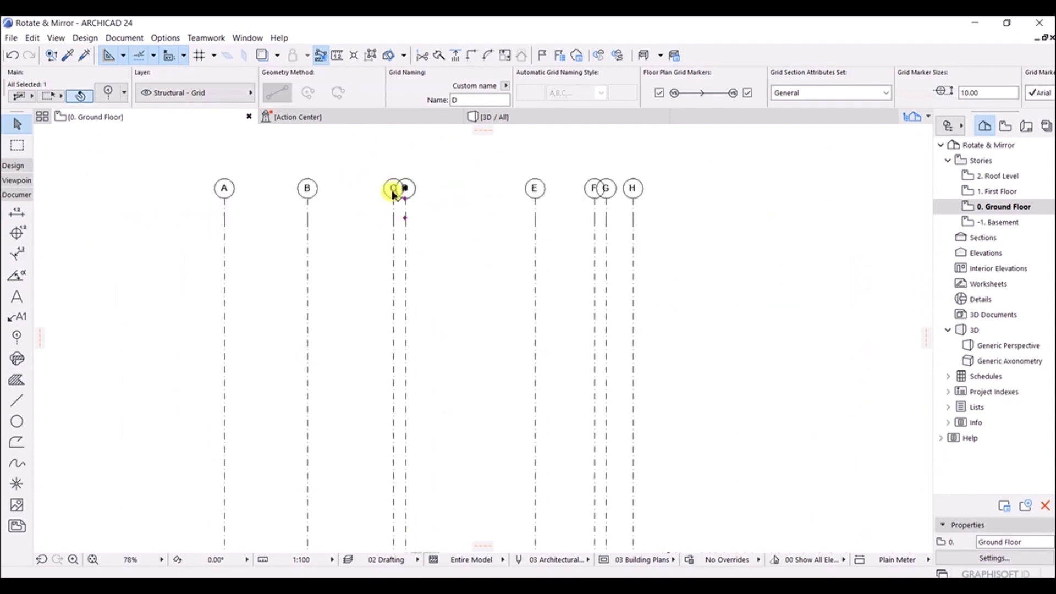
scroll(394, 196, "up", 3)
left_click(394, 234)
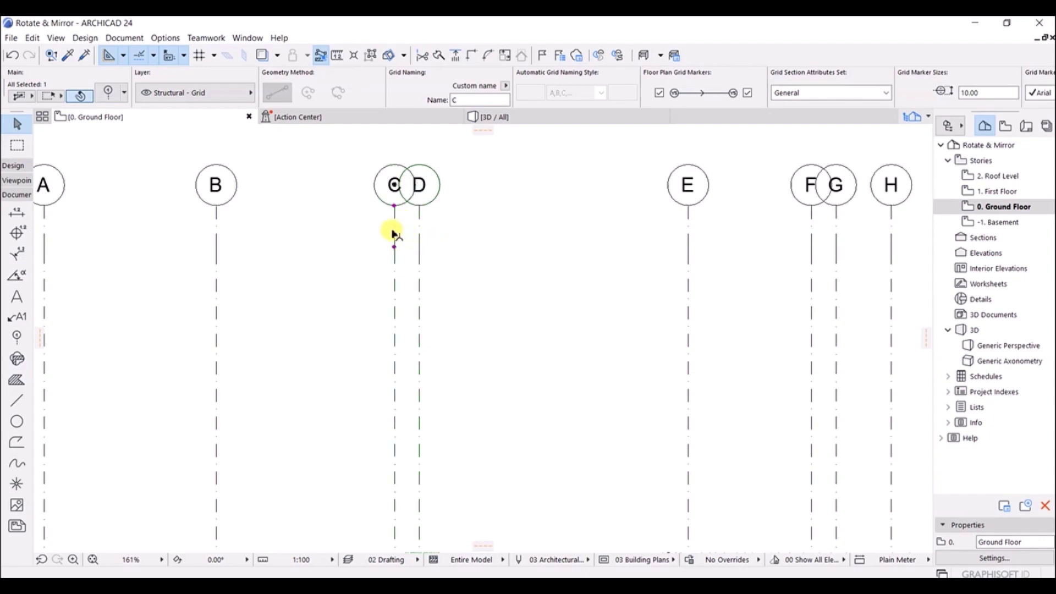
left_click(418, 234)
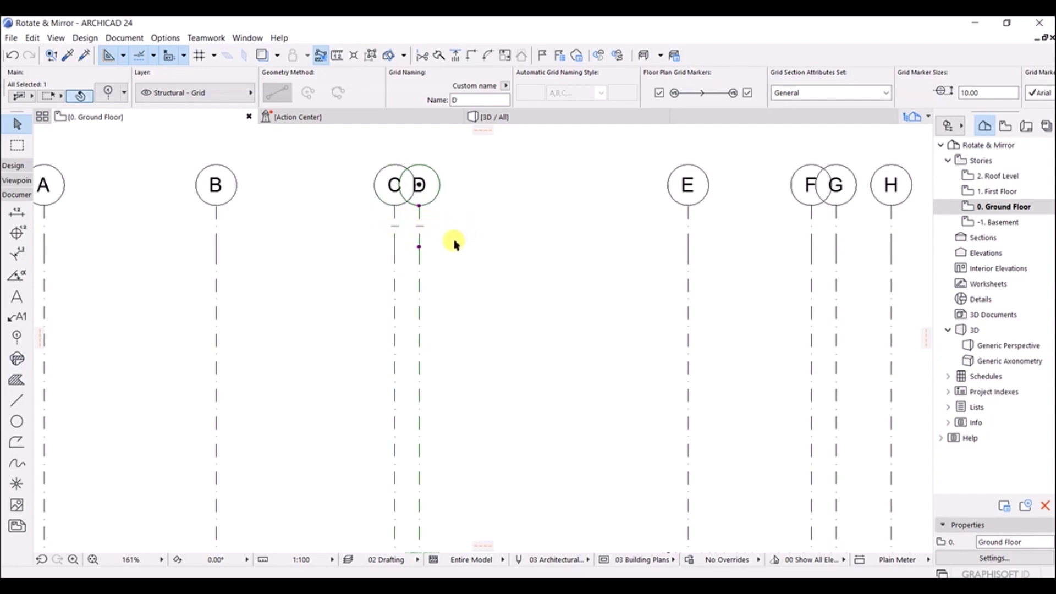
left_click(420, 207)
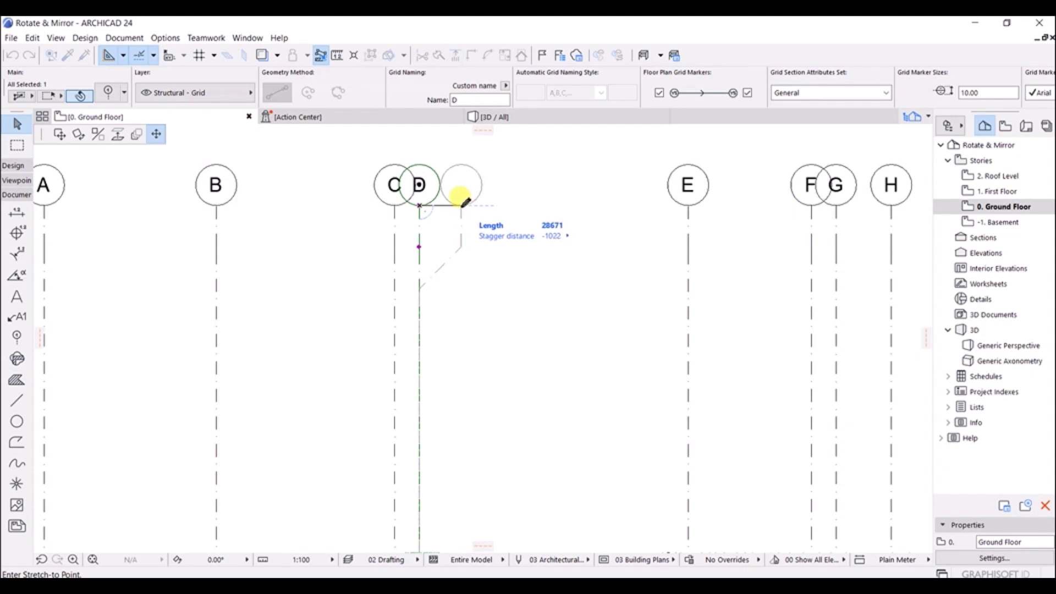
left_click(472, 202)
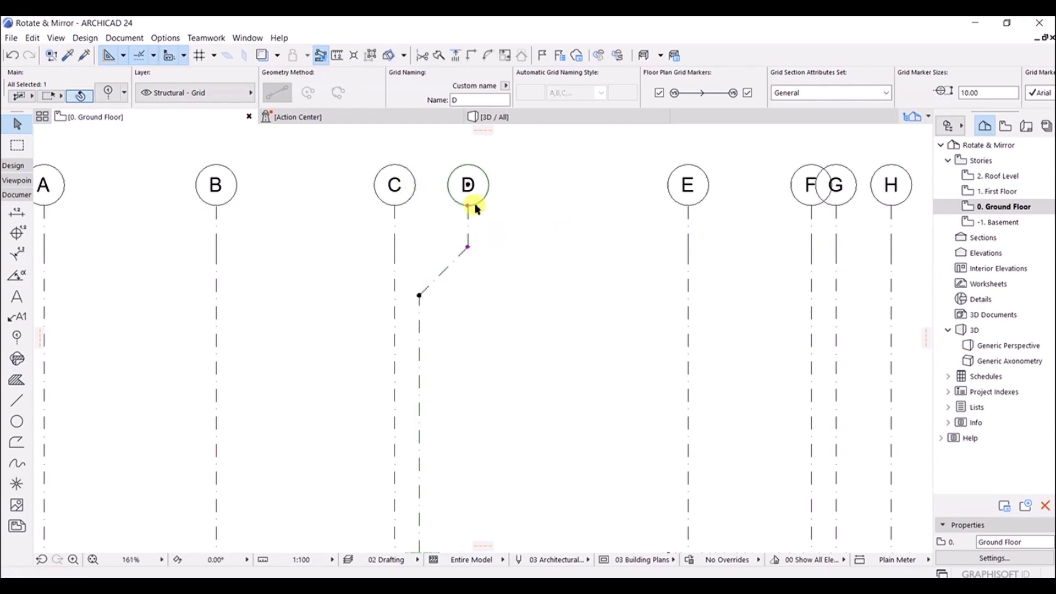
left_click(537, 228)
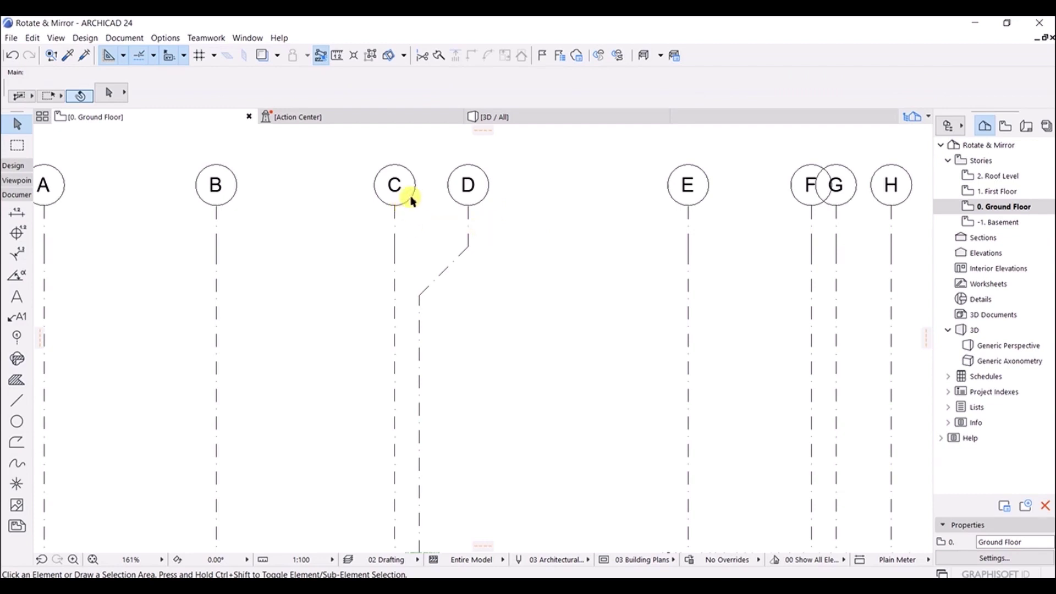
- Stagger the marker of grid line G about 455 mm to the right, clear of marker F
middle_click_drag(618, 233, 505, 253)
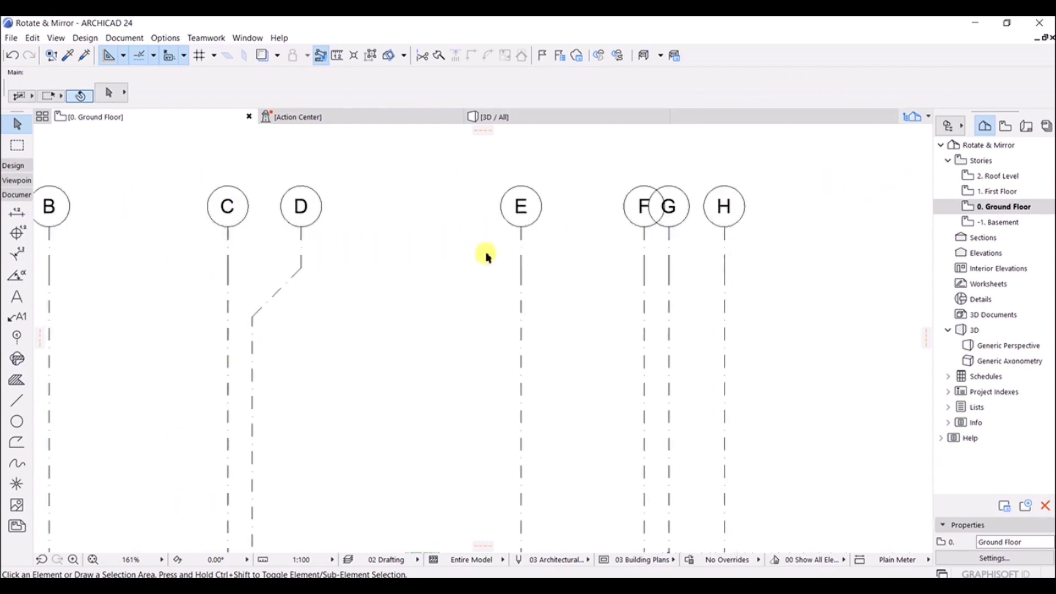
middle_click_drag(688, 243, 575, 241)
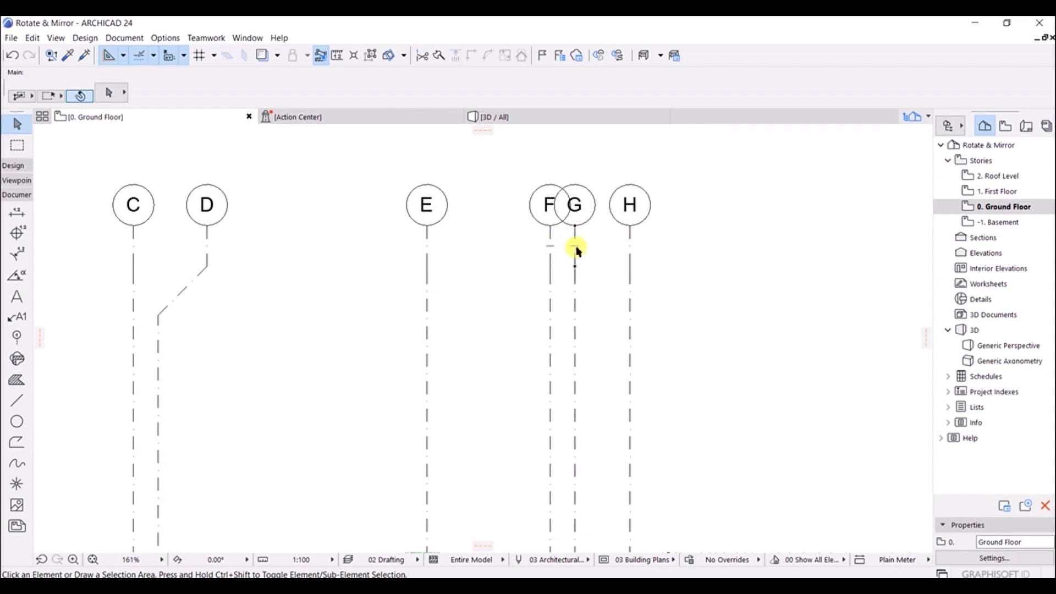
left_click(576, 229)
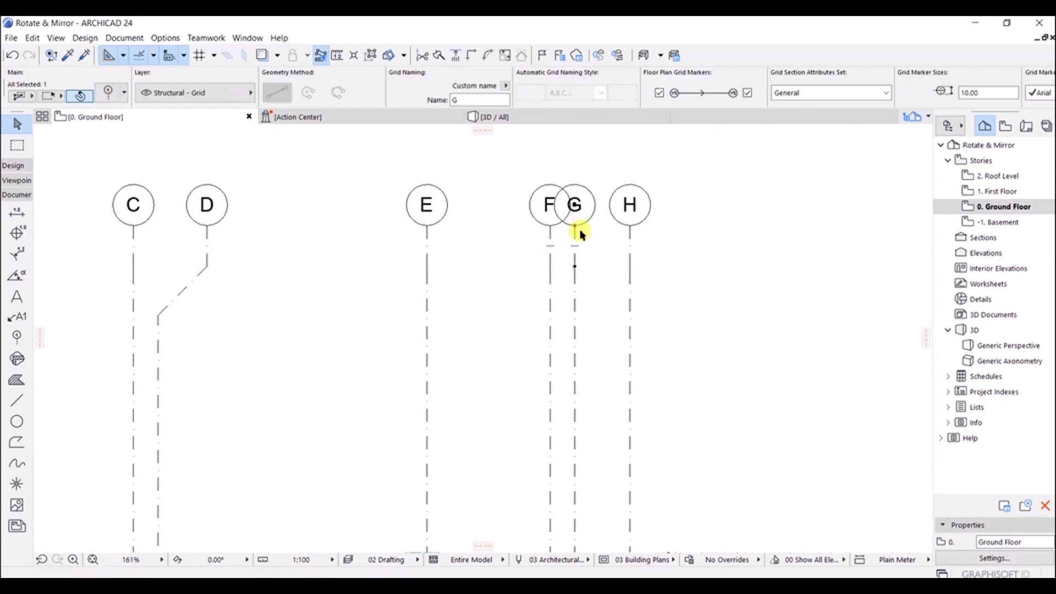
left_click(576, 228)
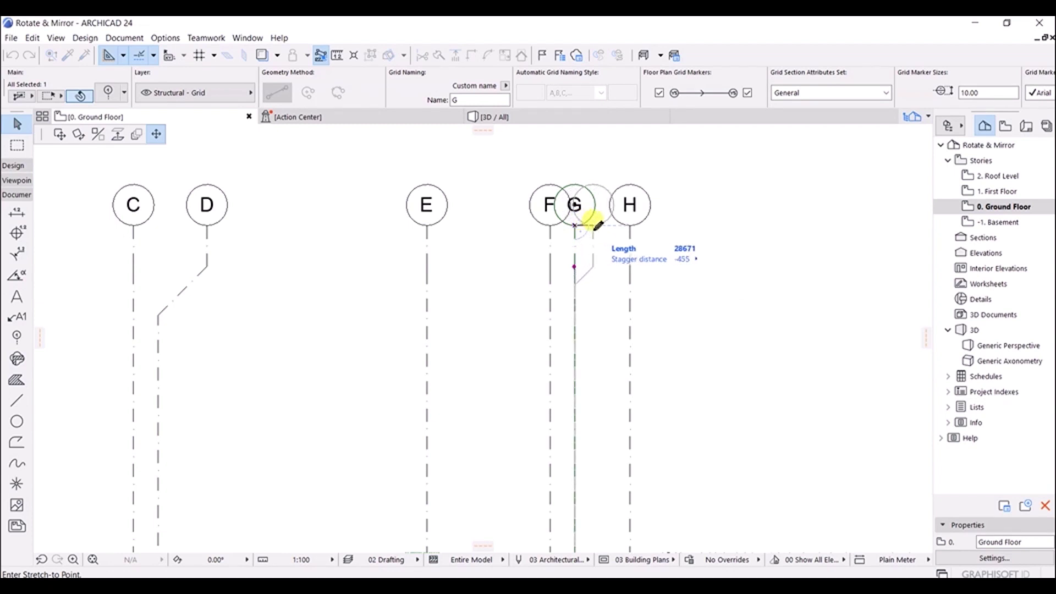
left_click(594, 225)
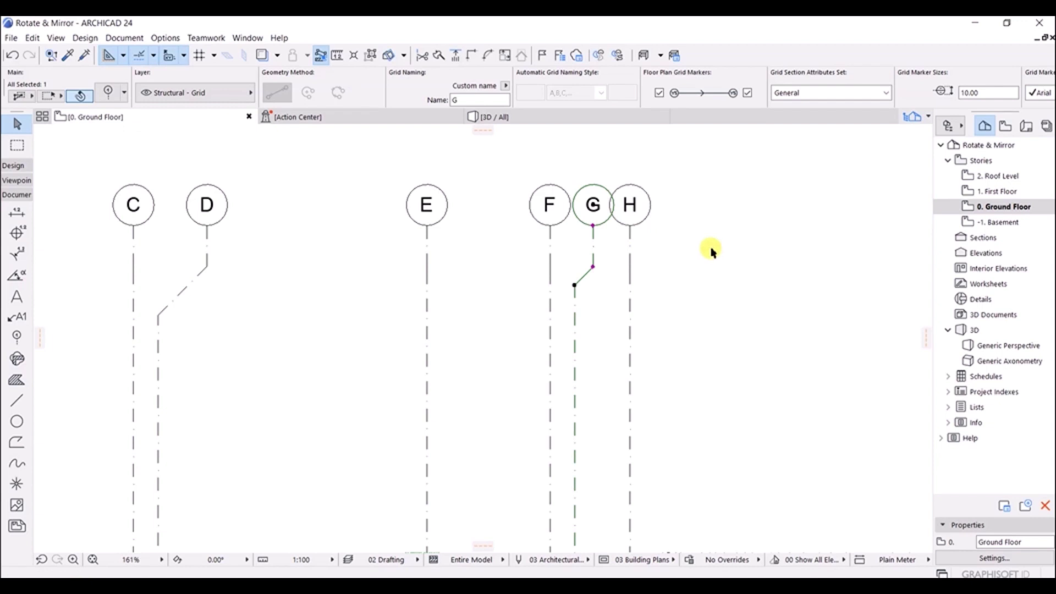
- Stagger the marker of grid line H about 848 mm to the right, away from marker G
left_click(631, 238)
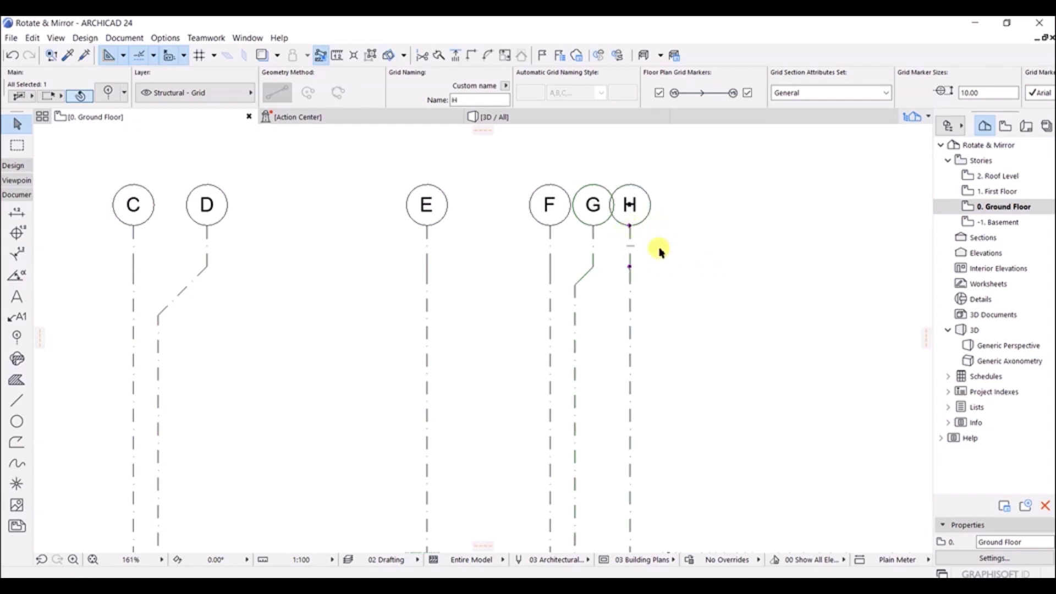
left_click(631, 227)
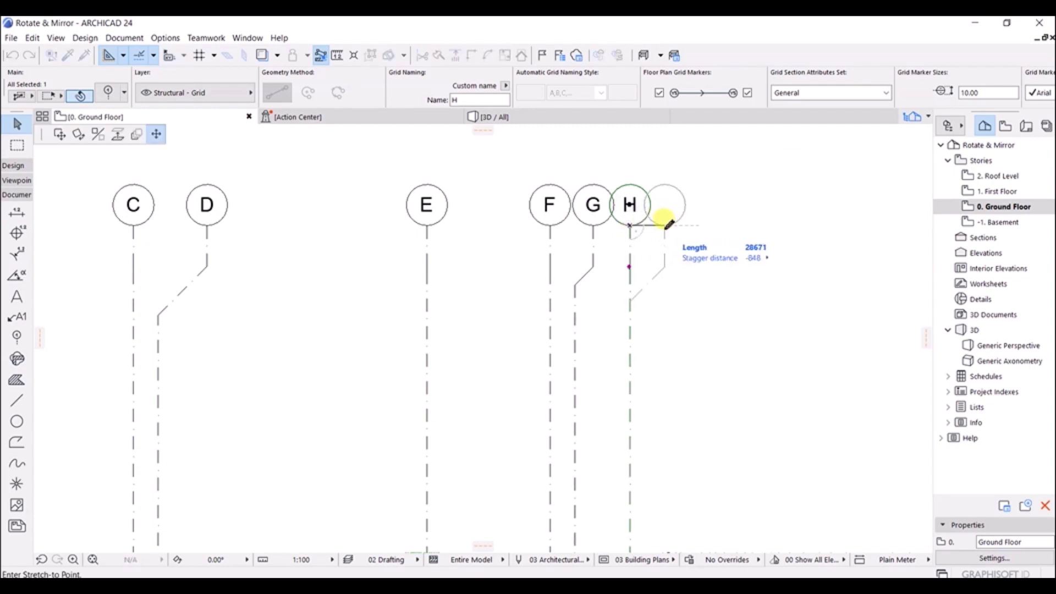
left_click(667, 222)
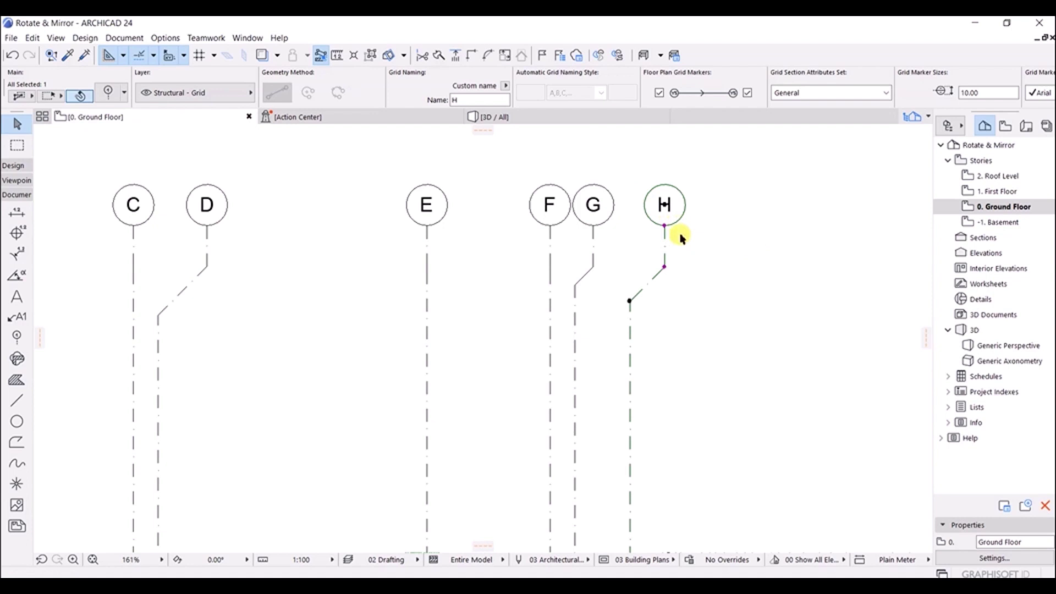
left_click(620, 249)
- Examine the staggered markers at both the upper and lower ends of grid lines A to H
scroll(611, 302, "down", 2)
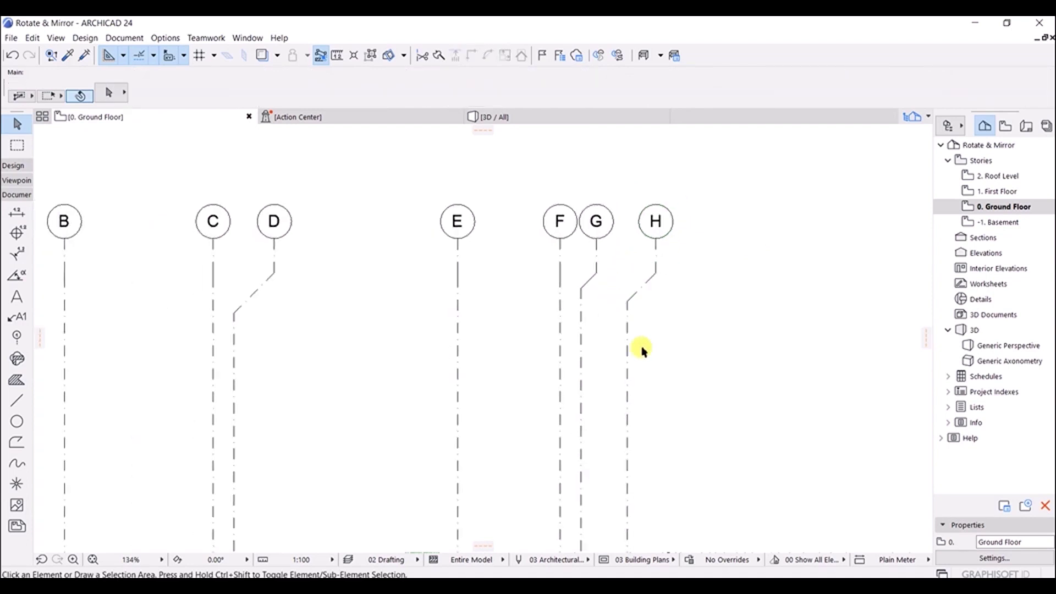
middle_click_drag(638, 349, 674, 344)
scroll(481, 344, "down", 3)
middle_click_drag(437, 375, 467, 302)
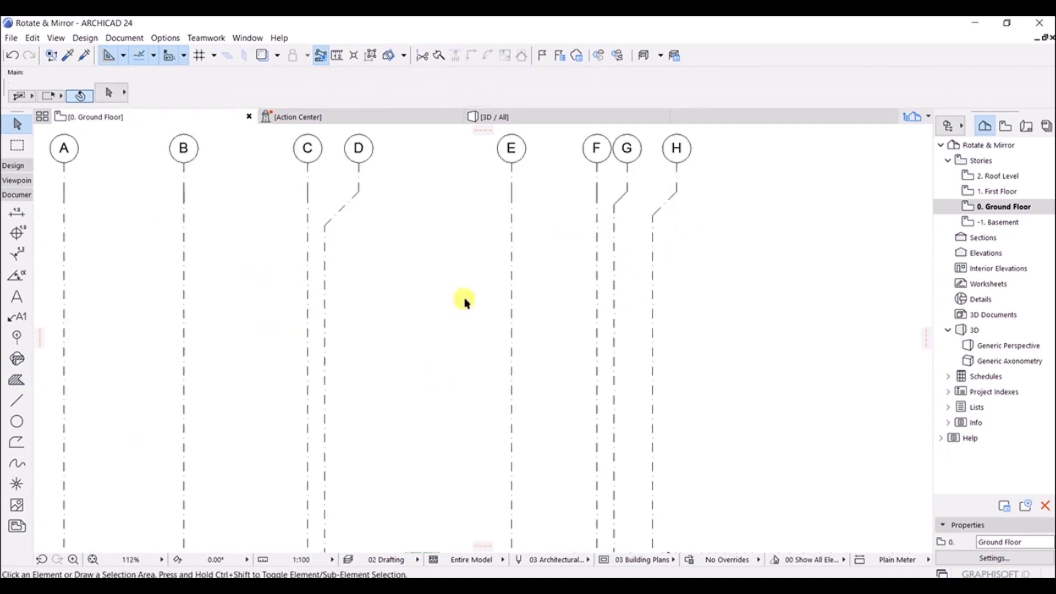
scroll(467, 302, "down", 4)
middle_click_drag(462, 373, 476, 278)
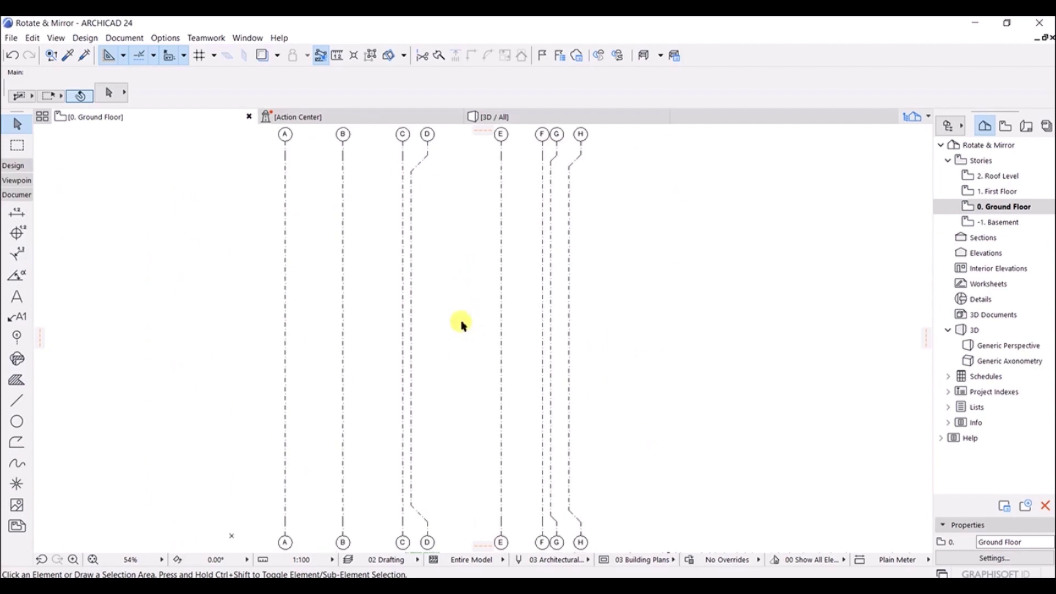
middle_click_drag(422, 253, 425, 276)
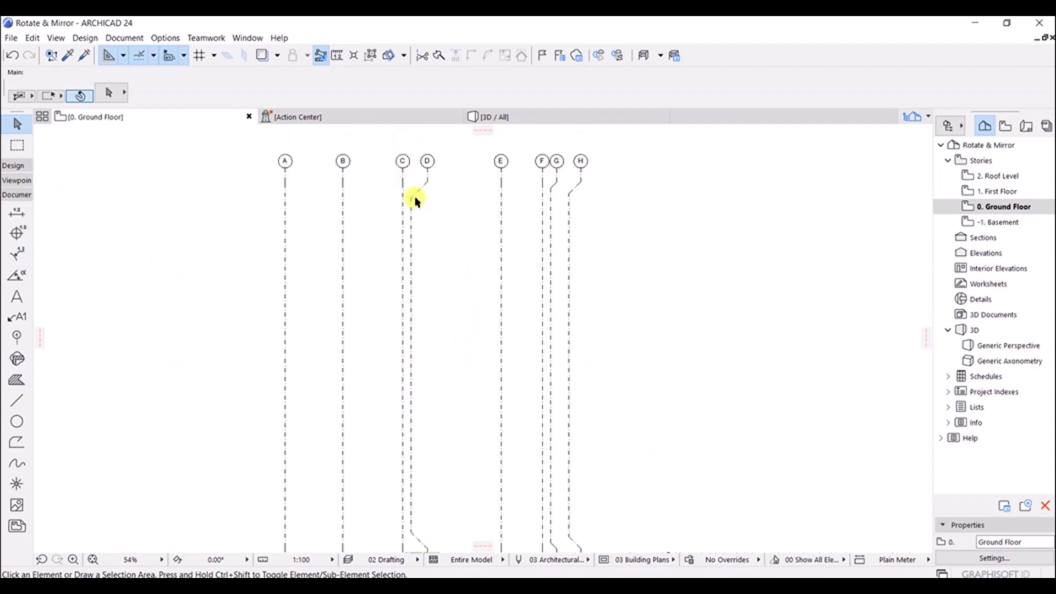
scroll(439, 365, "down", 3)
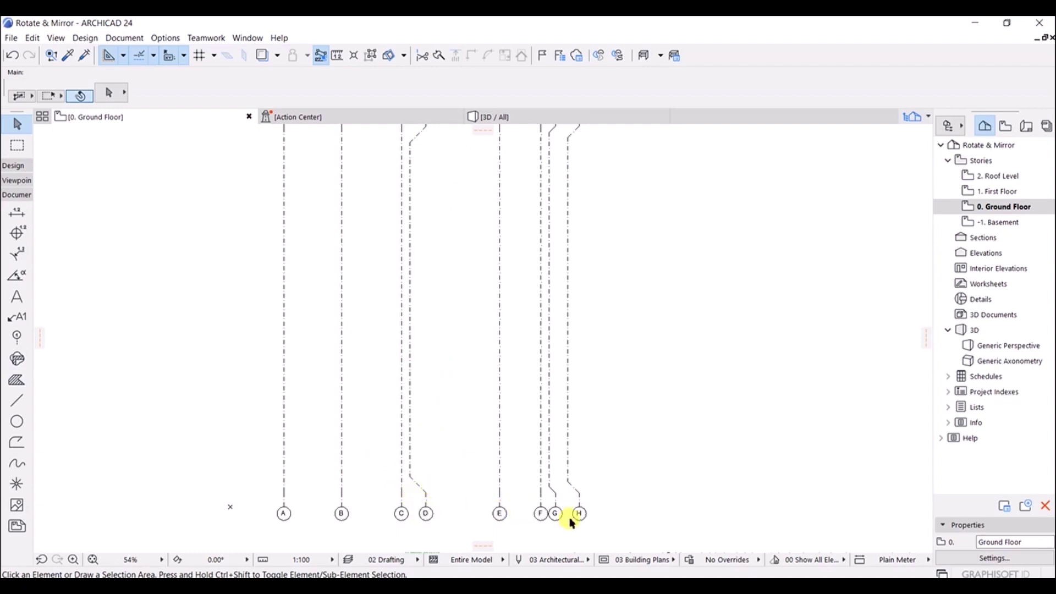
scroll(568, 278, "up", 1)
scroll(568, 291, "down", 1)
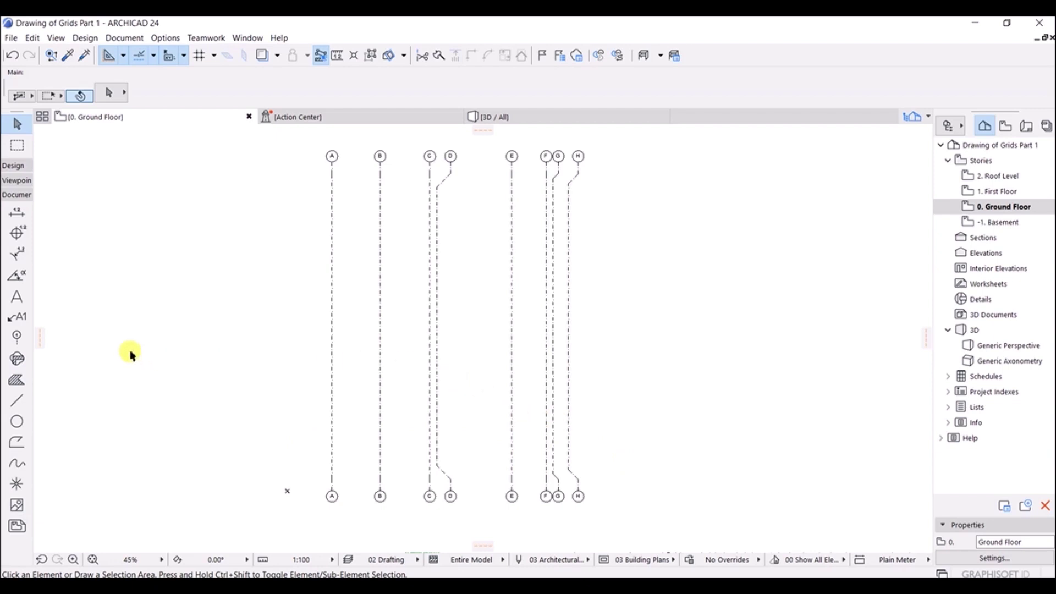
- Draw a horizontal grid line across all vertical lines near their lower ends, from right of H to left of A
left_click(18, 336)
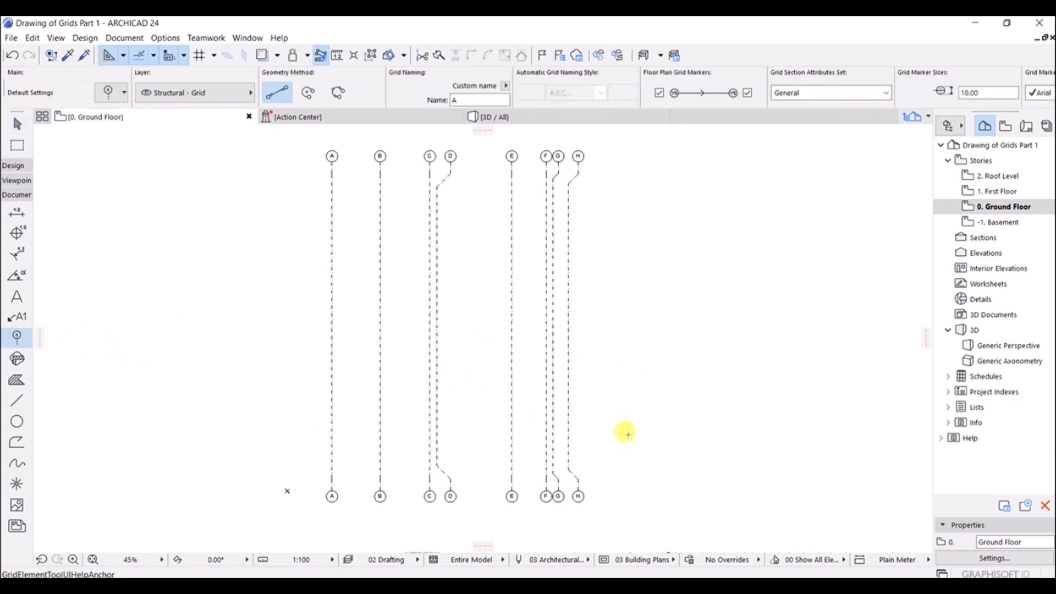
left_click(603, 450)
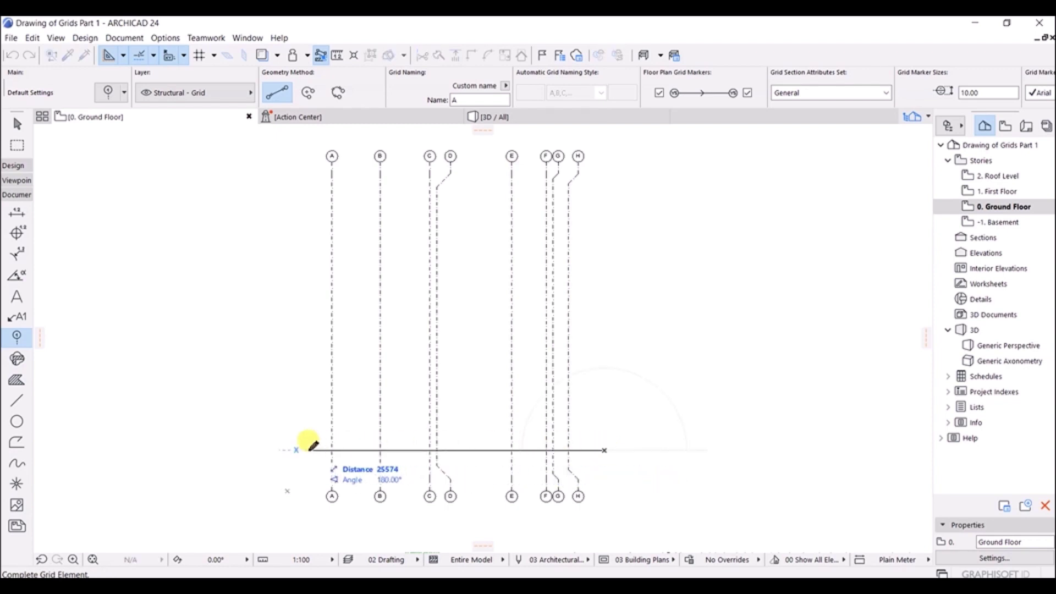
left_click(271, 449)
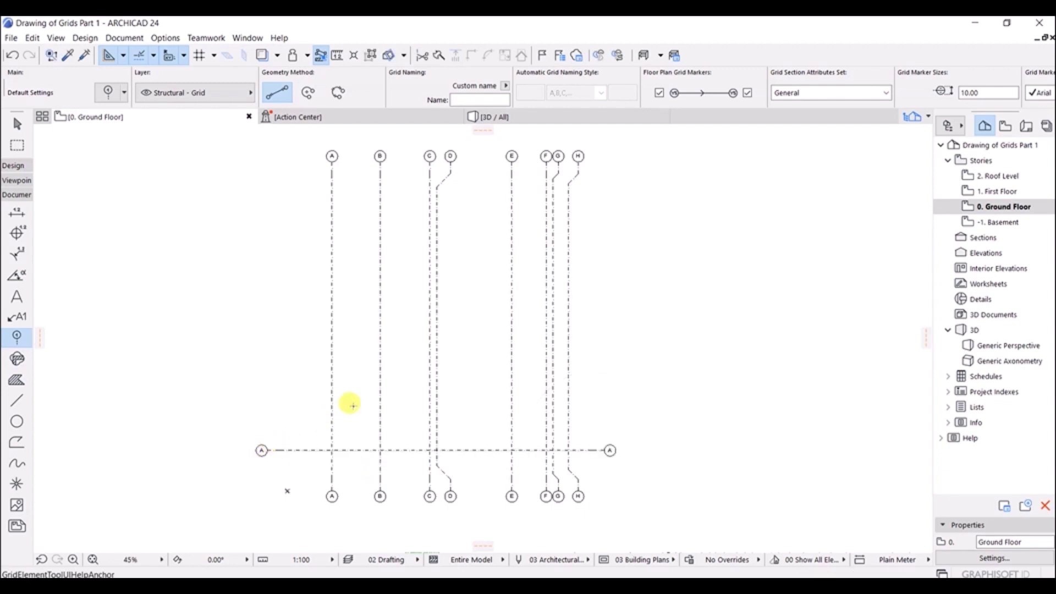
- Copy the lowest horizontal grid line 1500 mm straight up
scroll(295, 451, "up", 5)
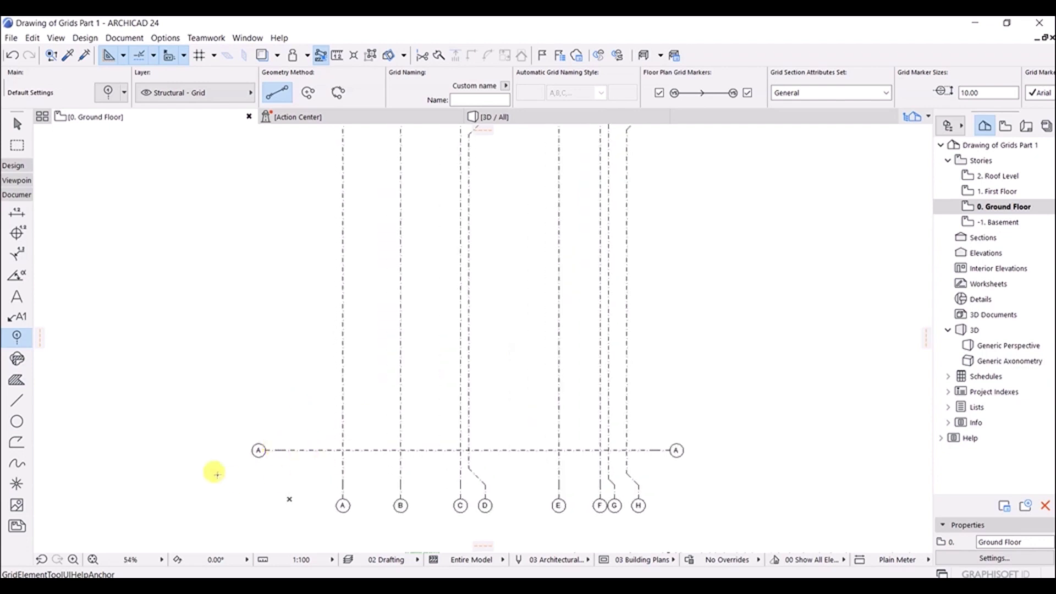
scroll(342, 438, "down", 3)
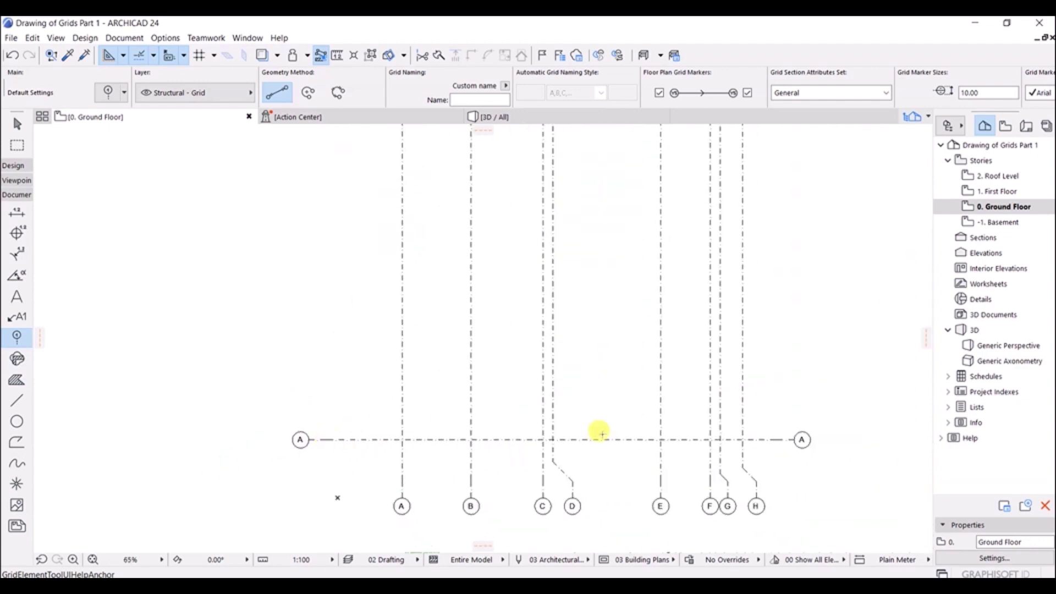
mouse_move(608, 434)
middle_mouse_down()
mouse_move(523, 401)
mouse_move(471, 361)
middle_mouse_up()
scroll(523, 396, "down", 1)
scroll(526, 380, "down", 2)
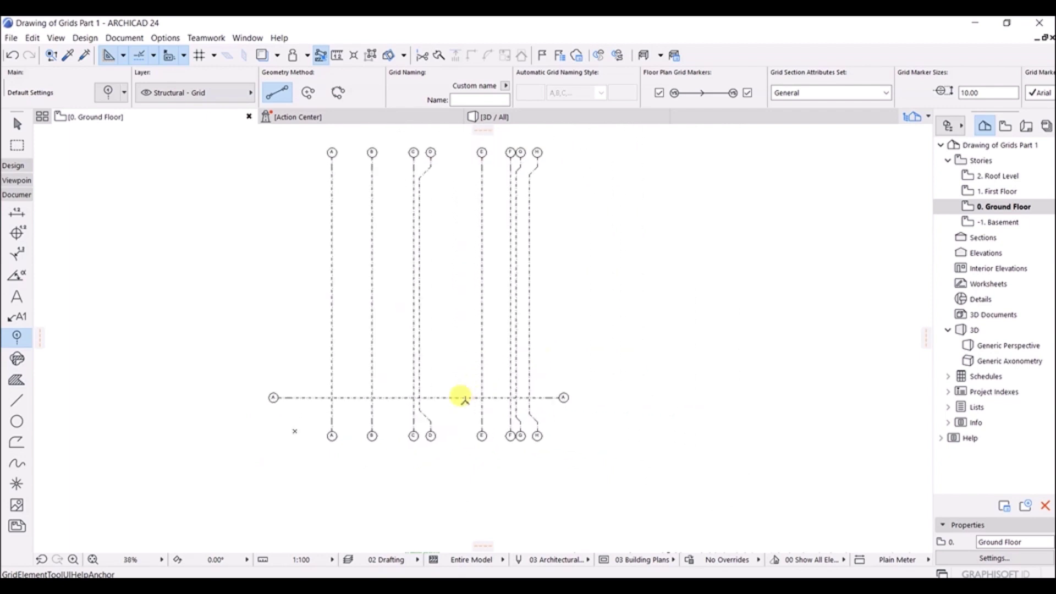
left_click(18, 124)
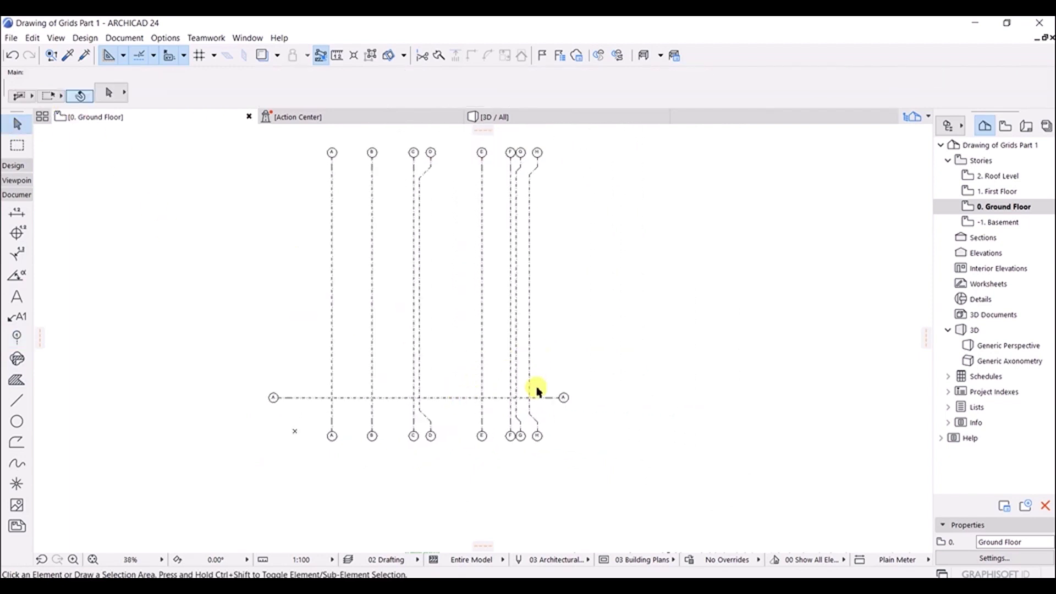
left_click(461, 400)
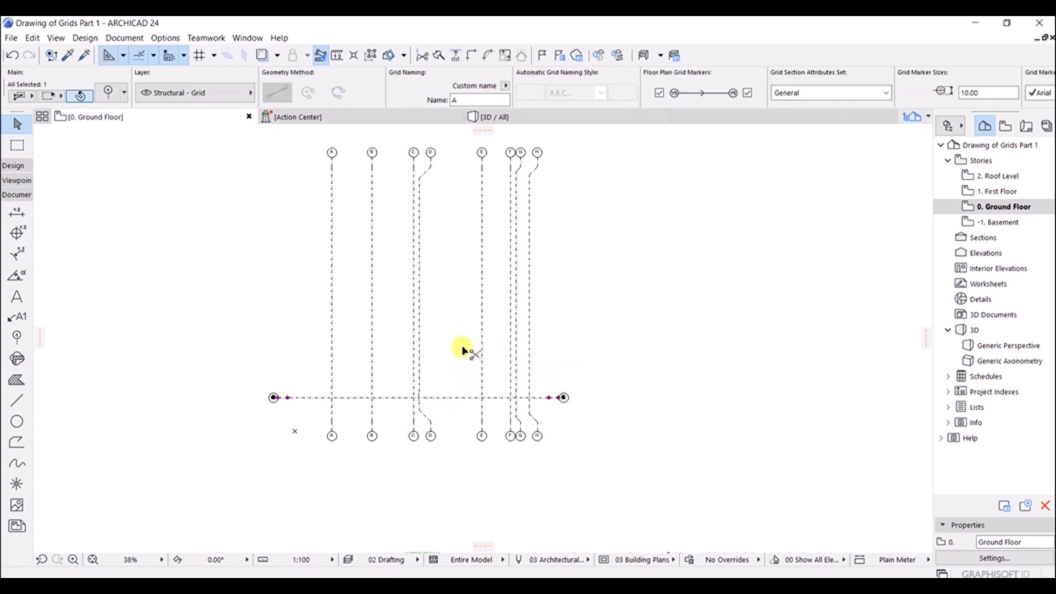
key("ctrl+d")
left_click(460, 397)
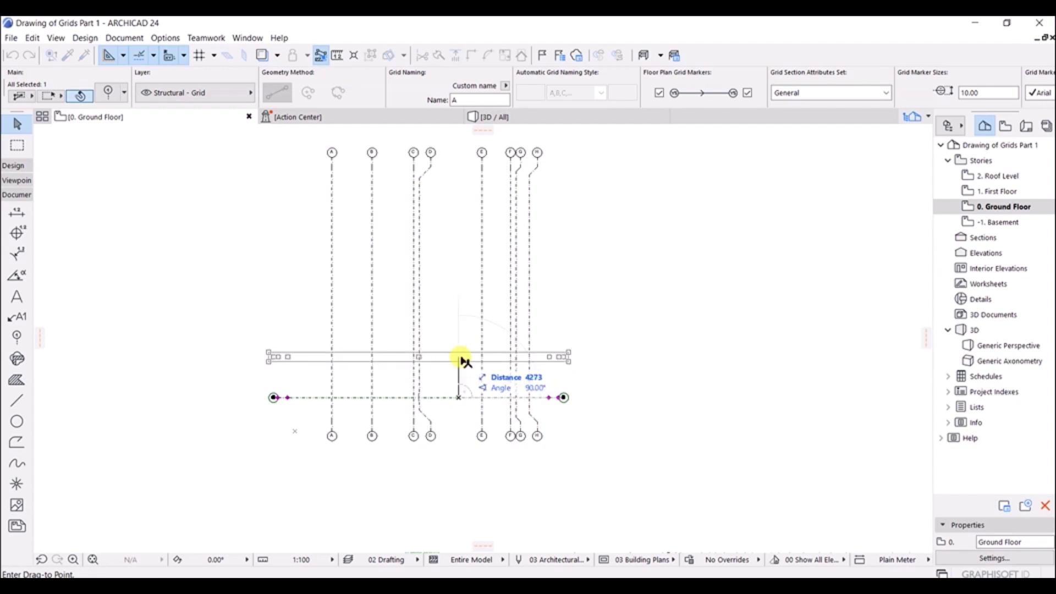
key("ctrl")
key("Tab")
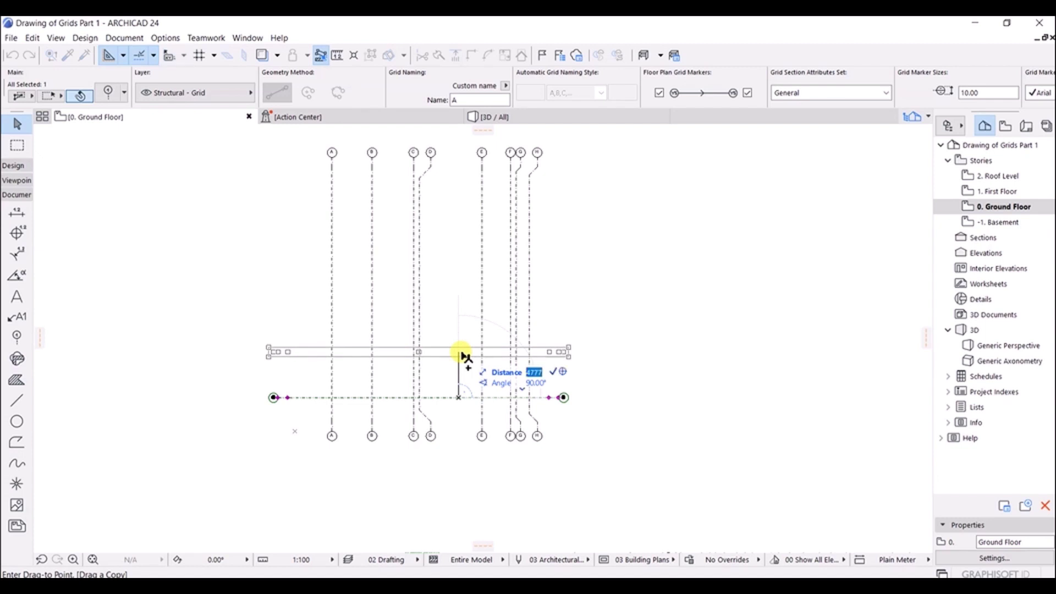
type("1500")
key("Return")
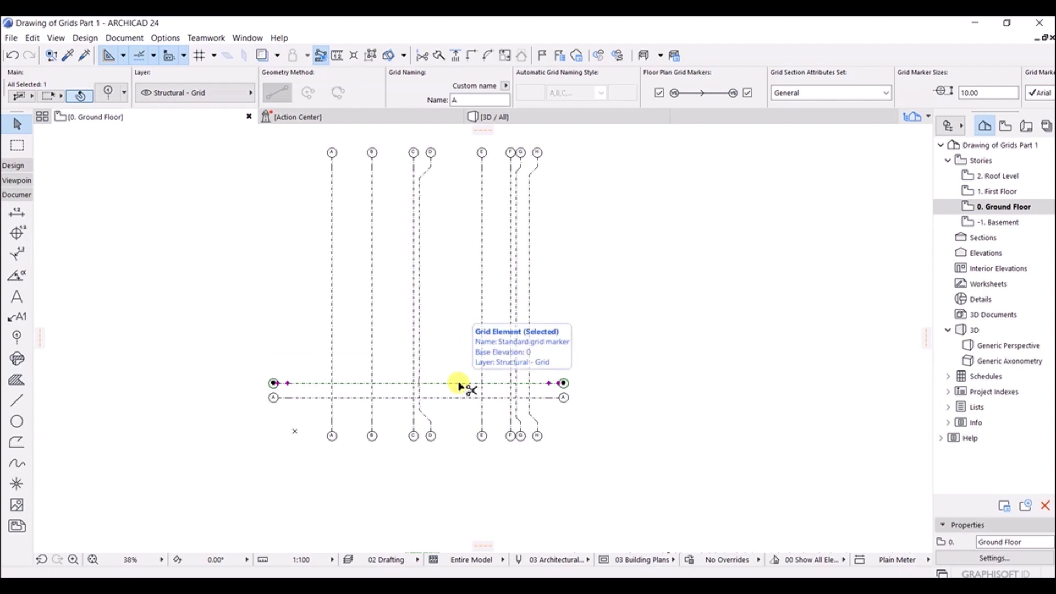
- Copy the second horizontal grid line 5500 mm upward to make a third one
key("ctrl+shift+d")
left_click(459, 384)
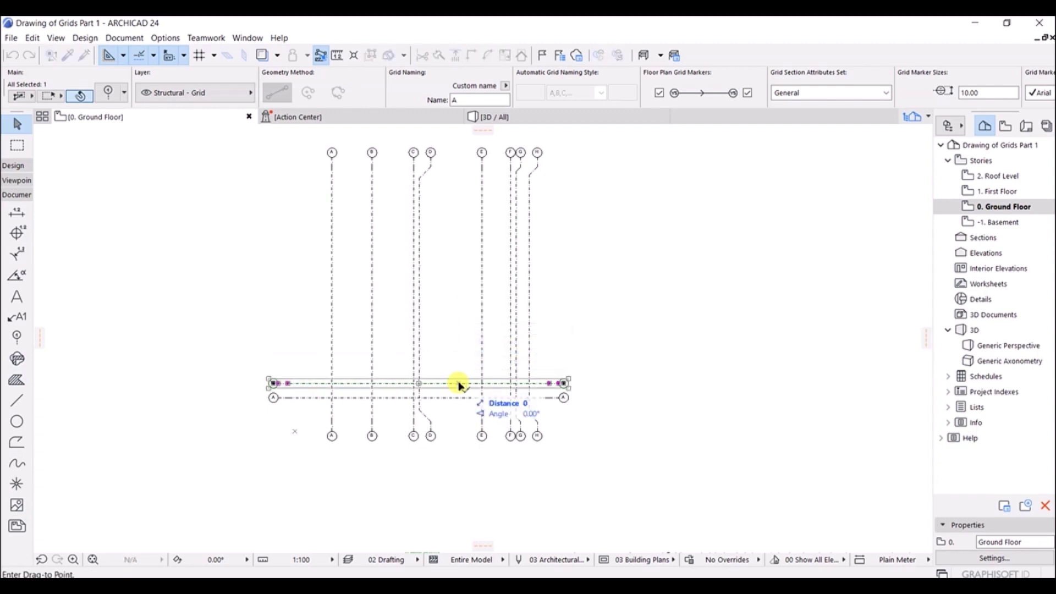
key("ctrl")
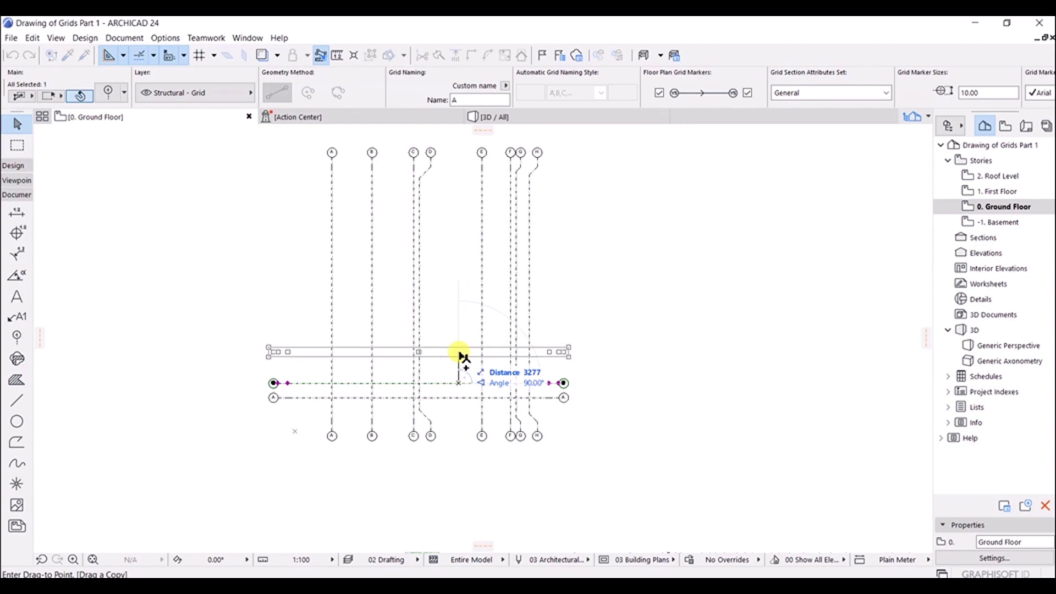
type("5500")
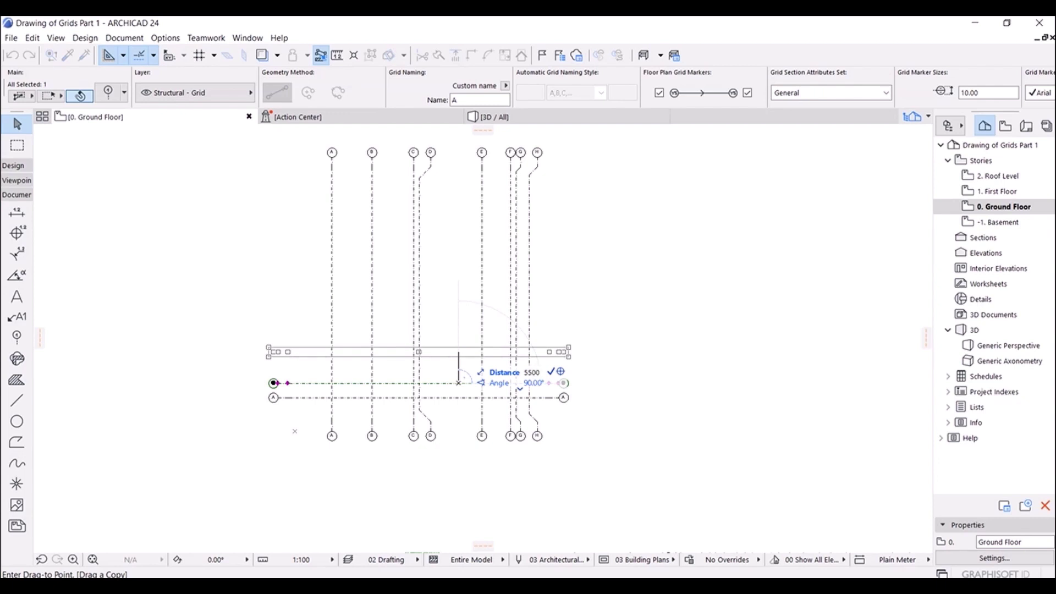
left_click(460, 334)
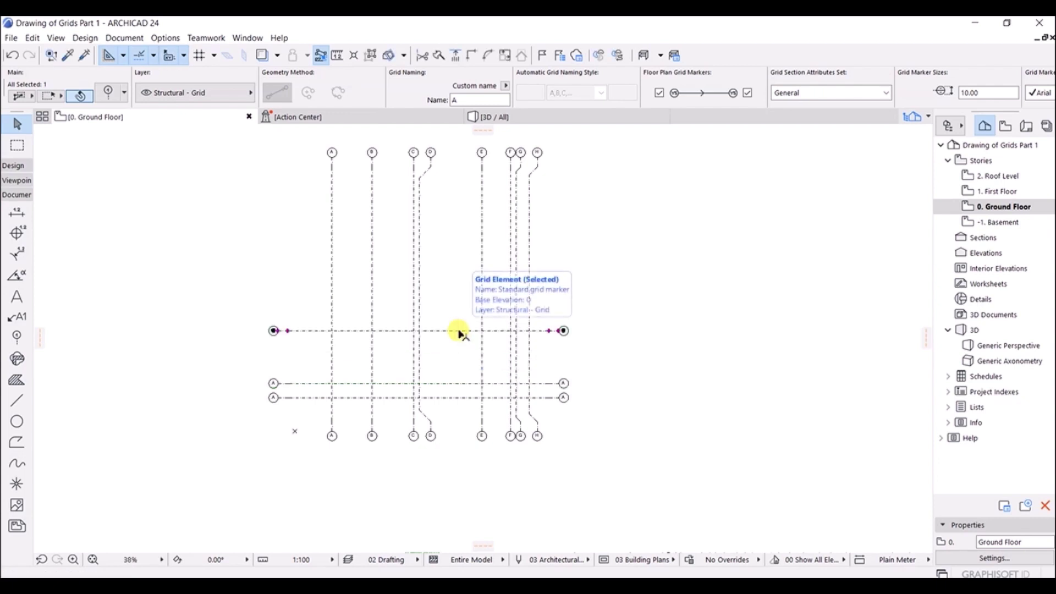
- Copy the third horizontal grid line 1000 mm upward to make a fourth one
key("ctrl+d")
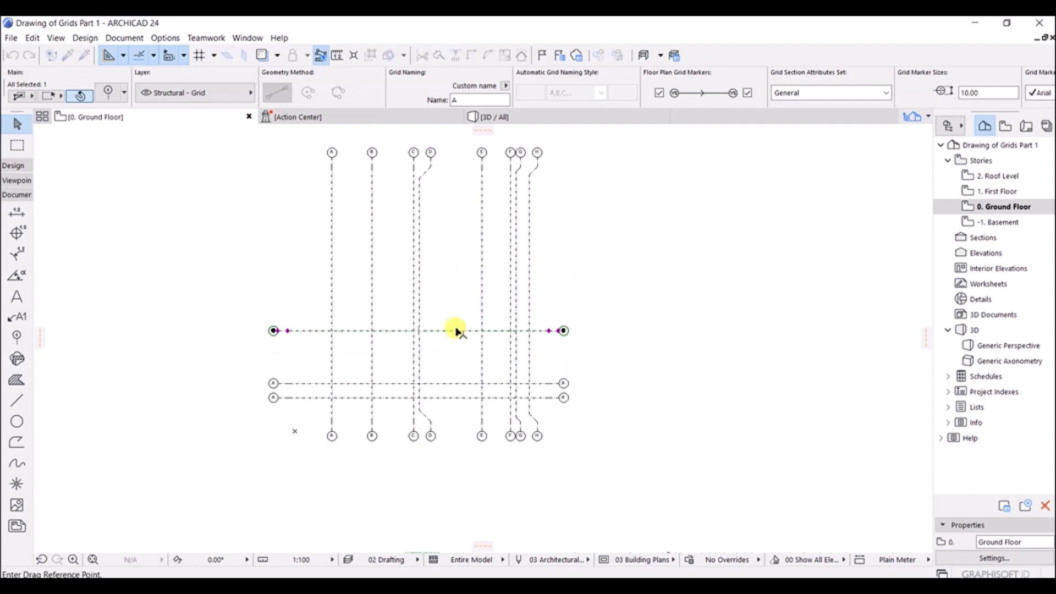
left_click(456, 331)
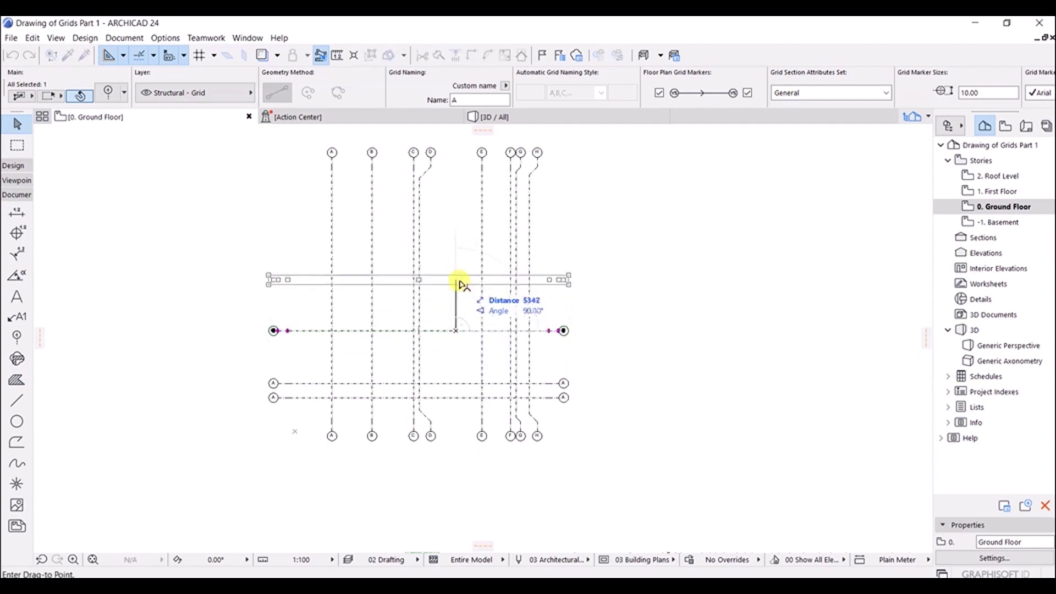
key("ctrl")
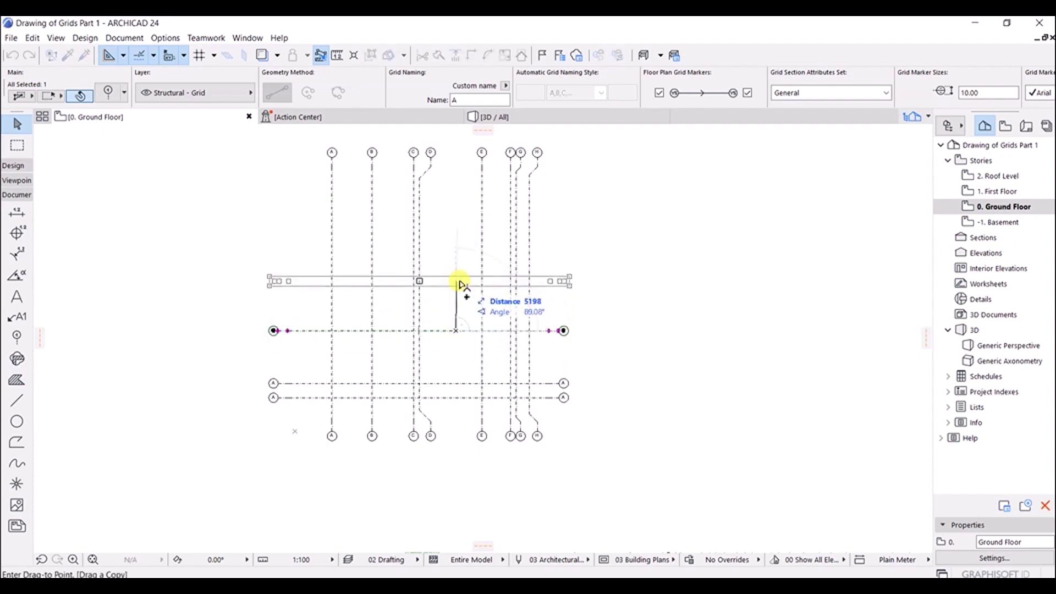
key("Tab")
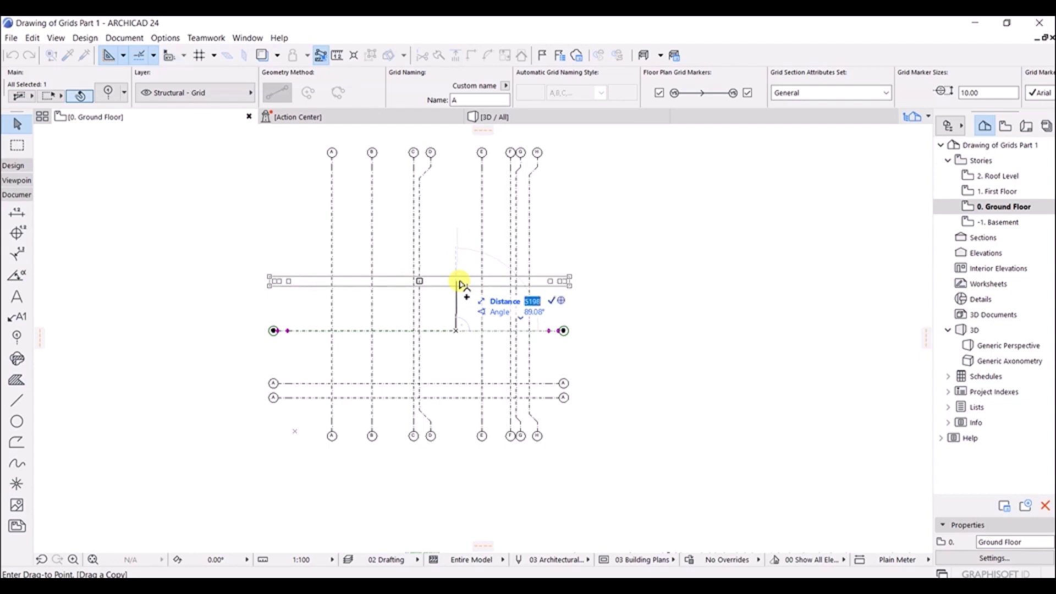
type("1000")
key("Return")
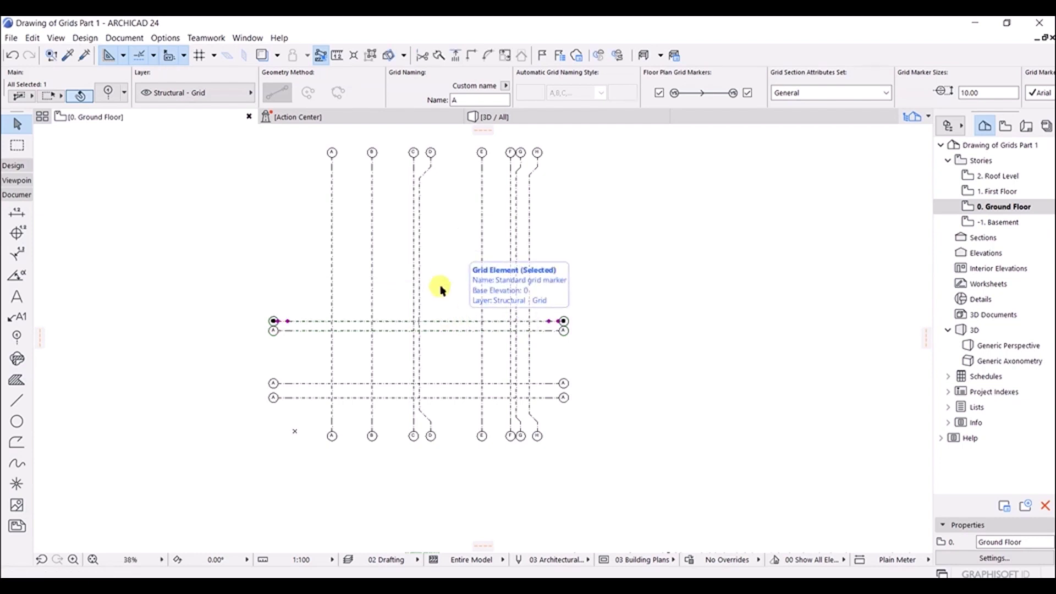
- Copy the fourth horizontal grid line 4700 mm straight up to make a fifth one
key("ctrl+d")
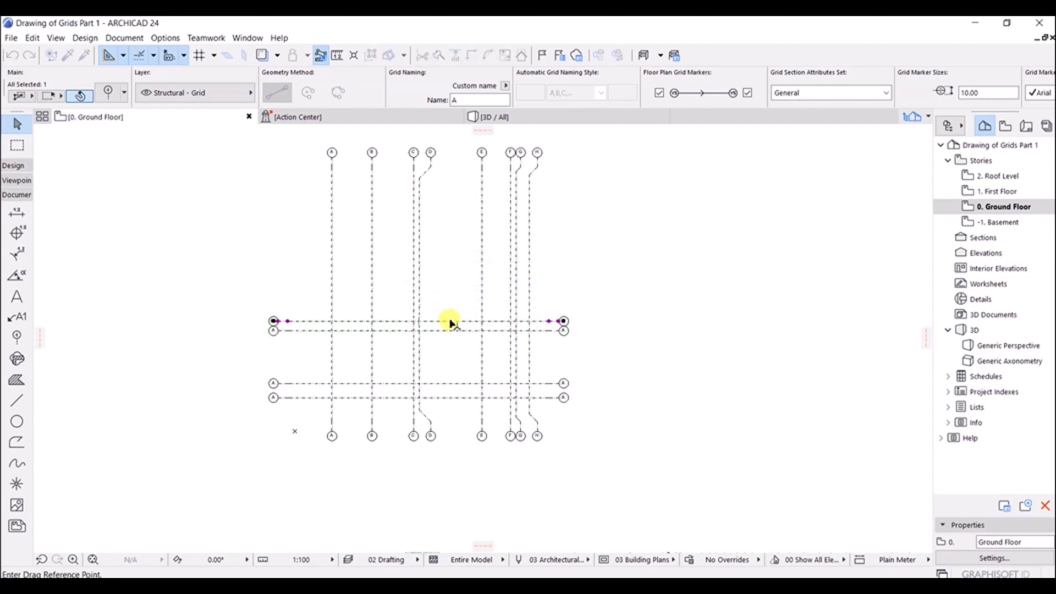
left_click(450, 322)
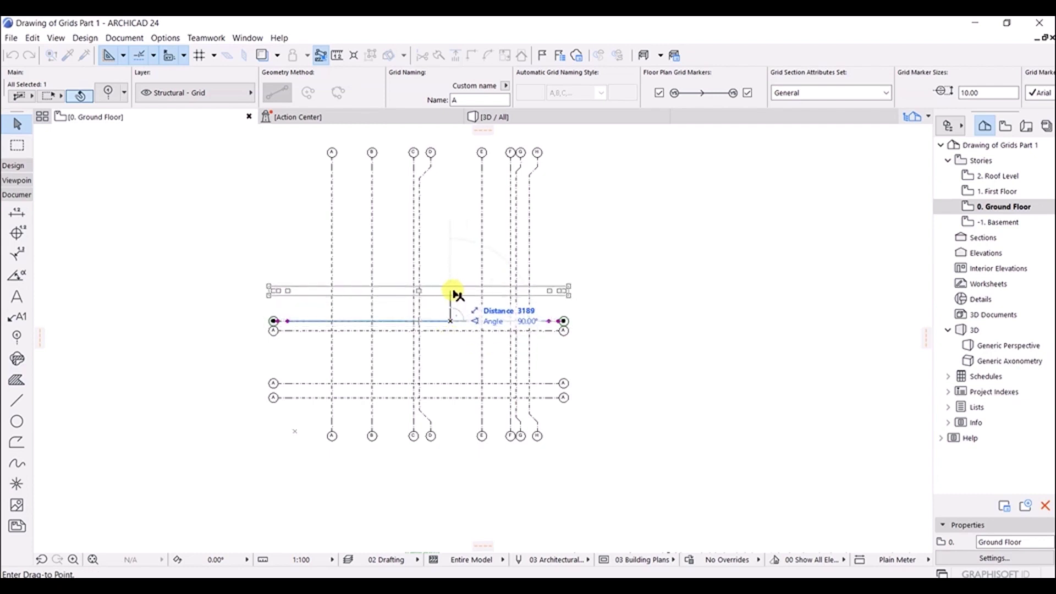
key("ctrl")
key("Tab")
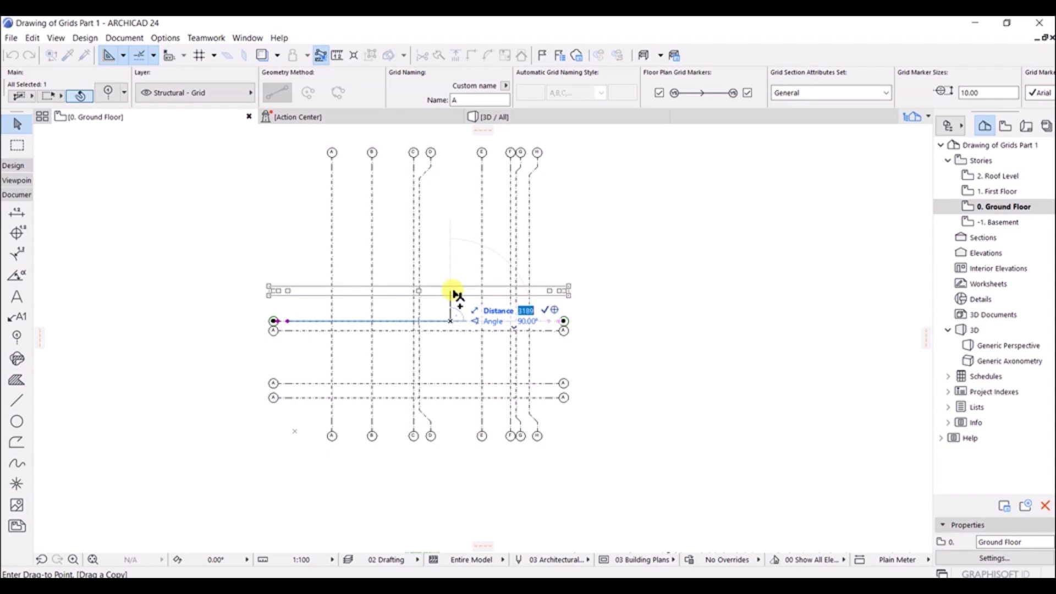
type("4700")
key("Return")
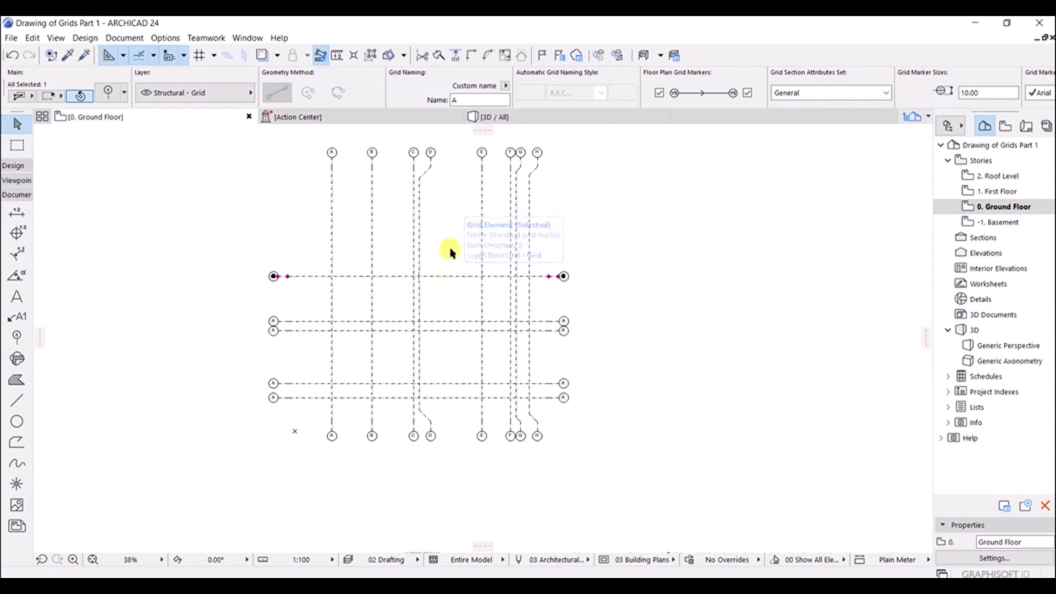
- Copy the fifth horizontal grid line 5700 mm straight up to make a sixth one
key("ctrl+d")
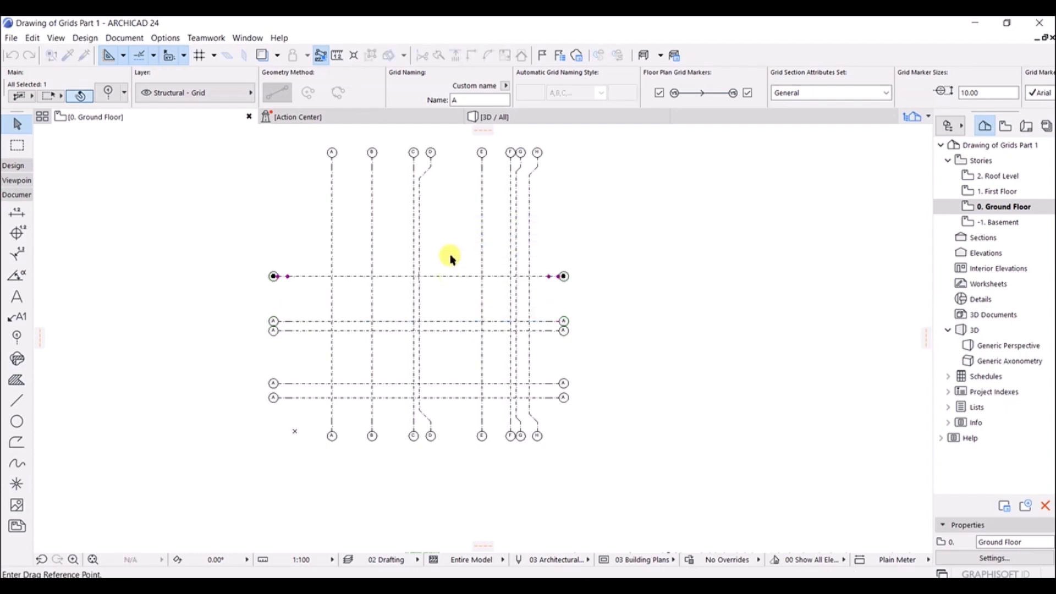
left_click(453, 276)
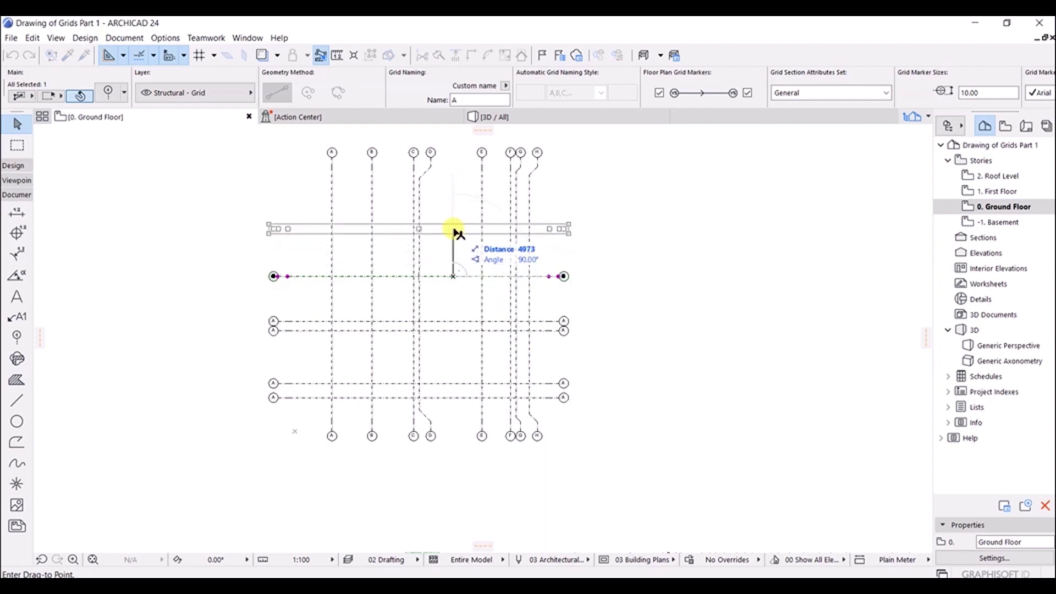
key("ctrl")
key("Tab")
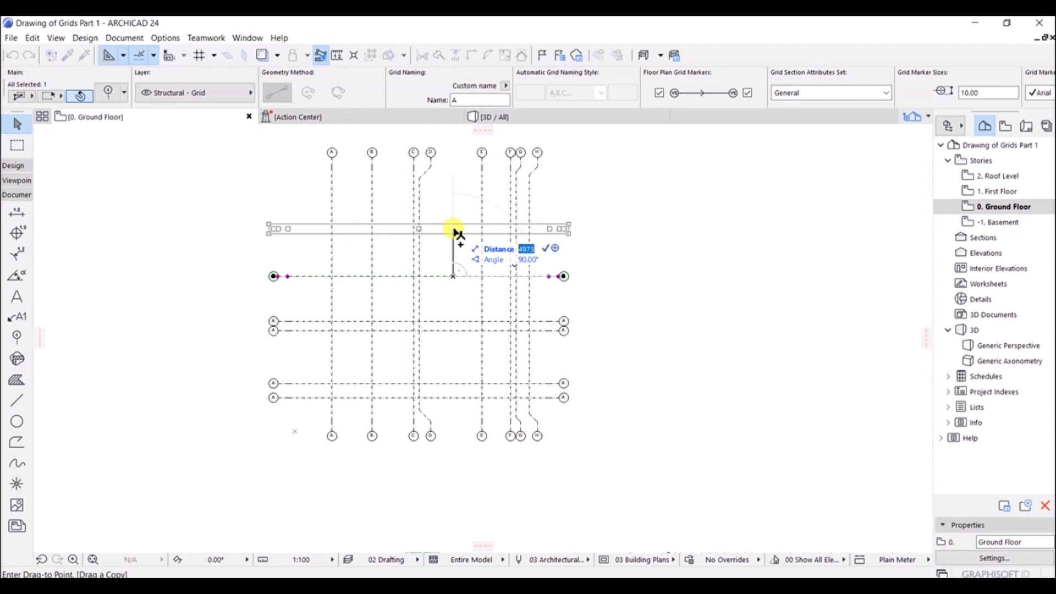
type("5700")
key("Return")
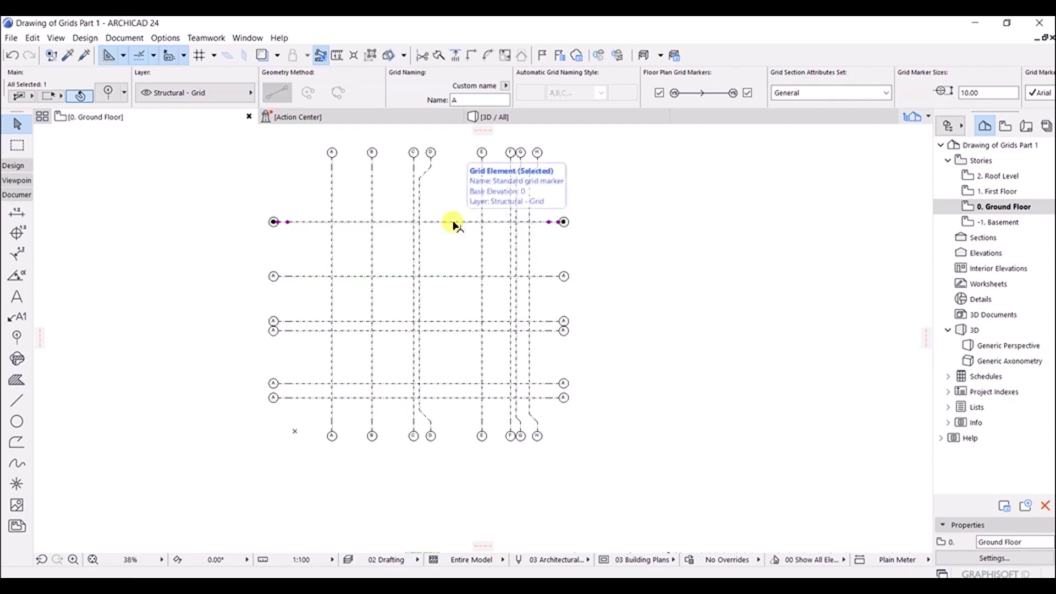
- Rename the lowest horizontal grid line to 1
scroll(365, 259, "up", 2)
scroll(310, 287, "up", 2)
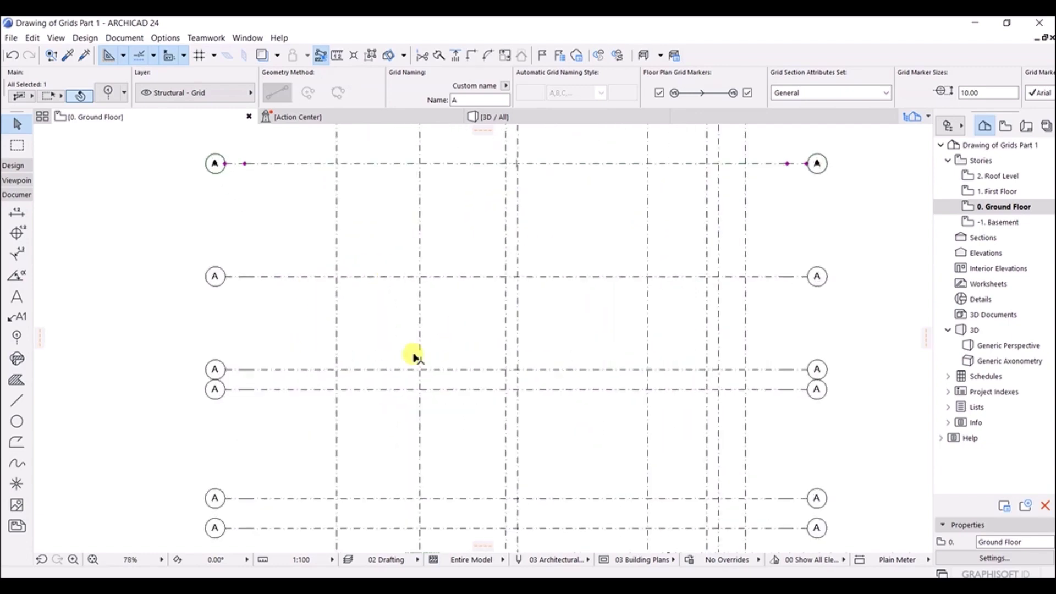
scroll(369, 345, "down", 1)
scroll(609, 380, "down", 2)
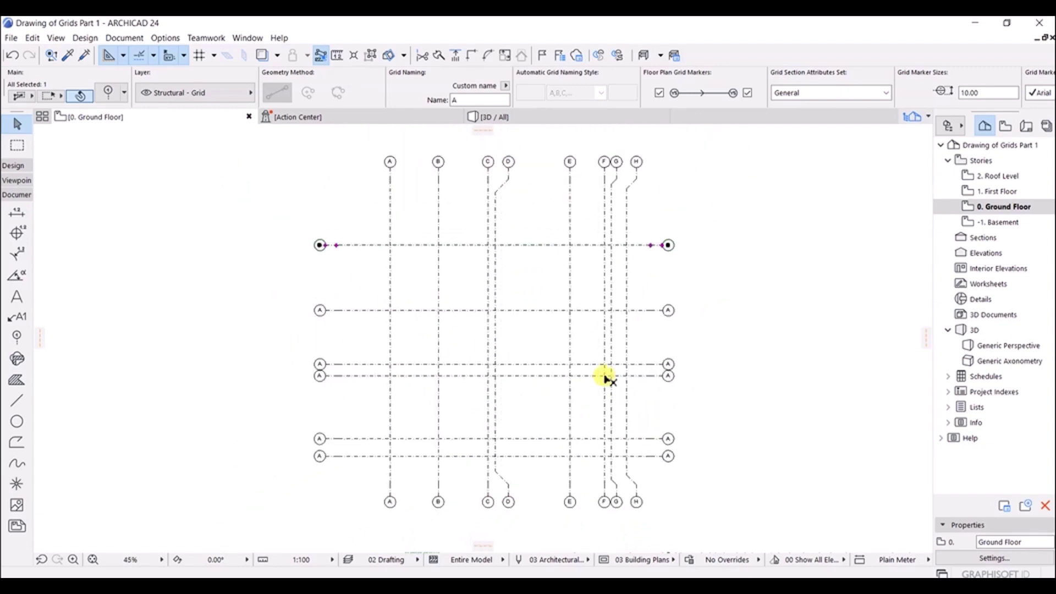
scroll(330, 438, "up", 4)
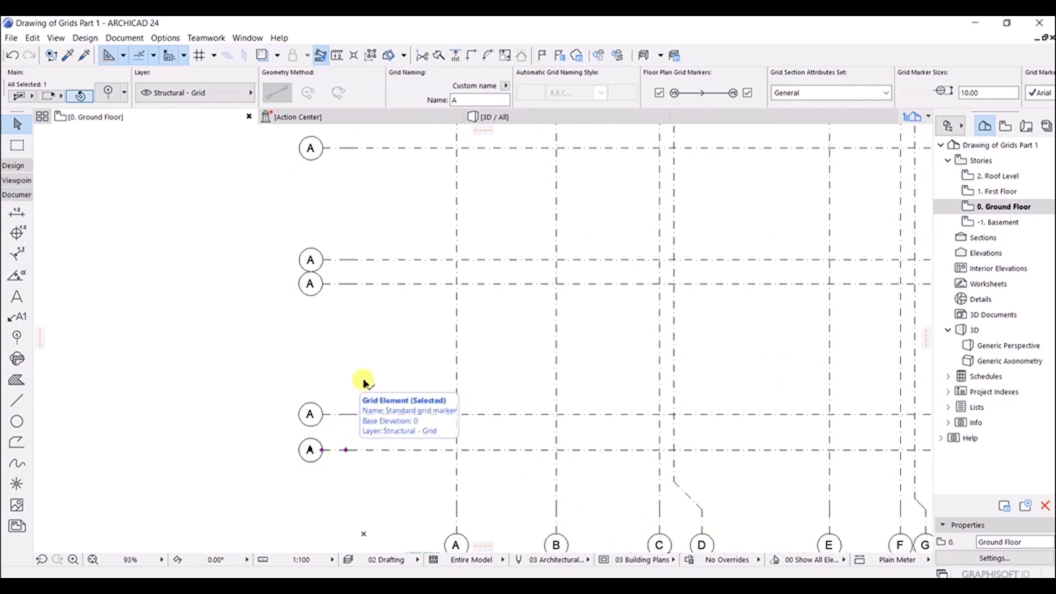
left_click(465, 100)
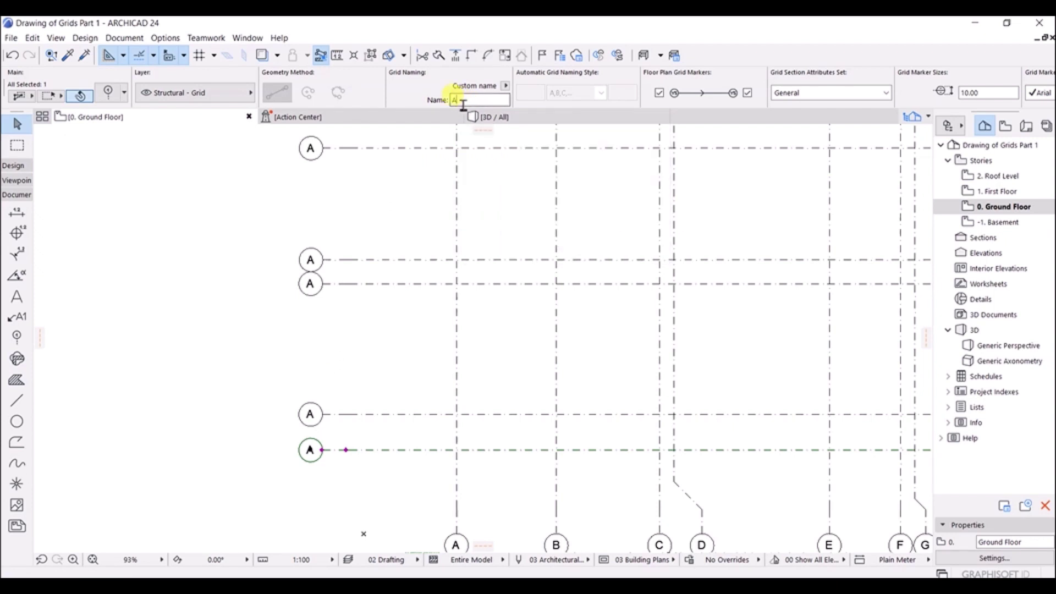
type("1")
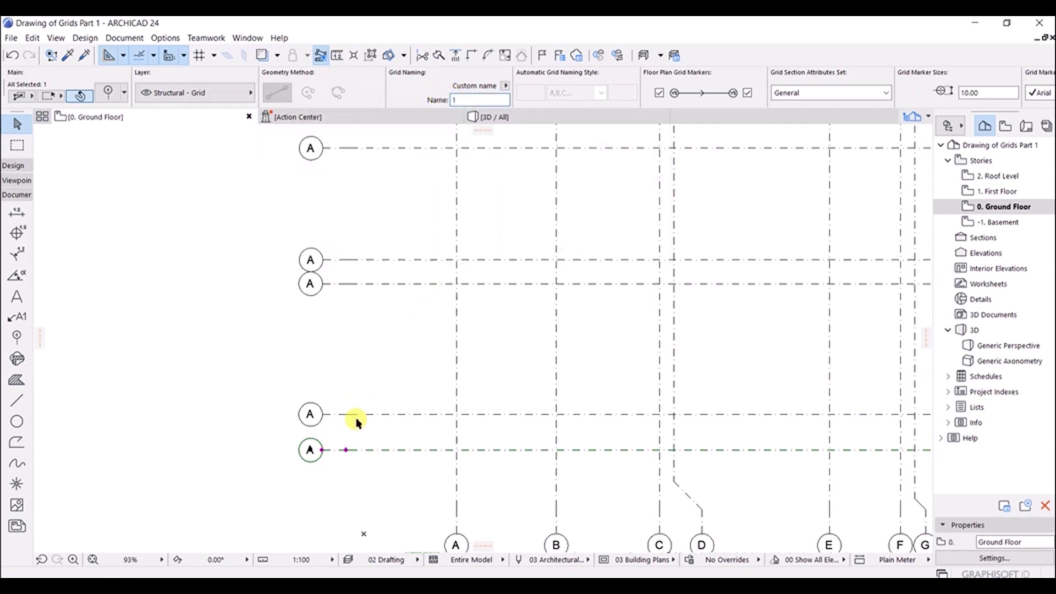
left_click(357, 421)
left_click(356, 421)
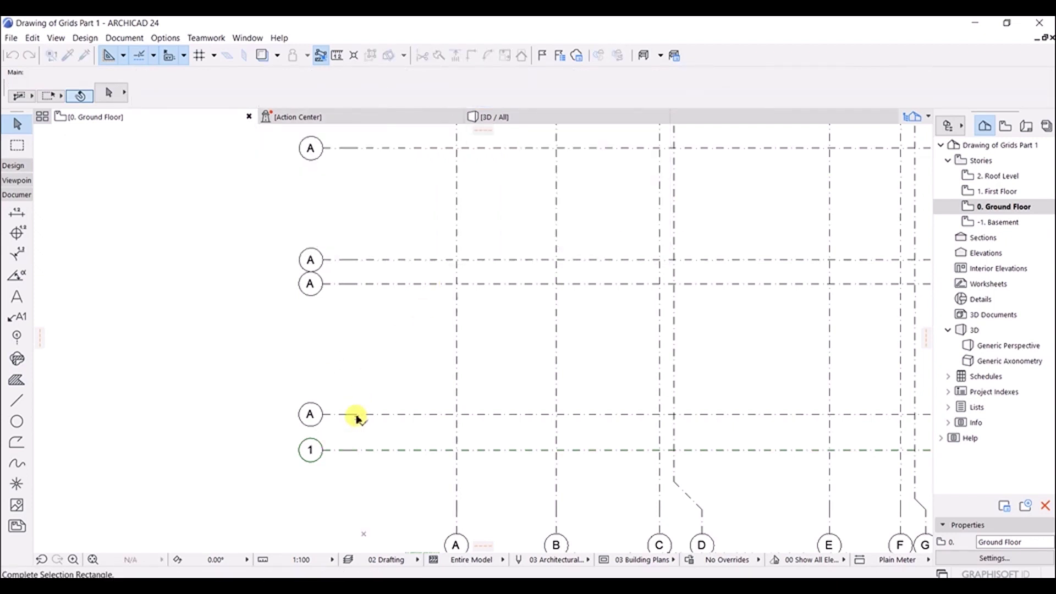
left_click(369, 406)
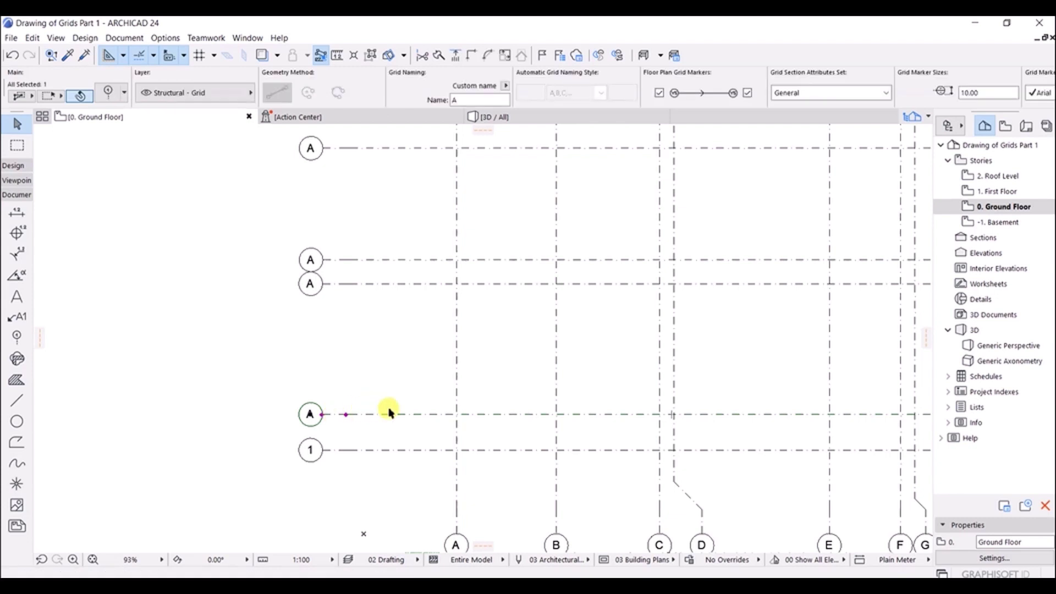
left_click(497, 414)
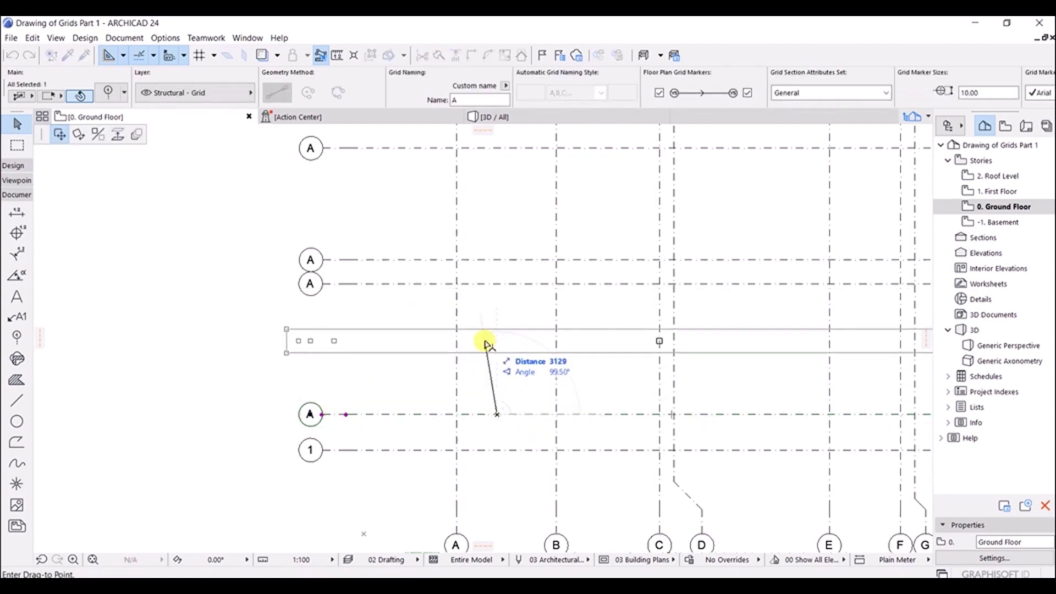
key("Escape")
key("Escape")
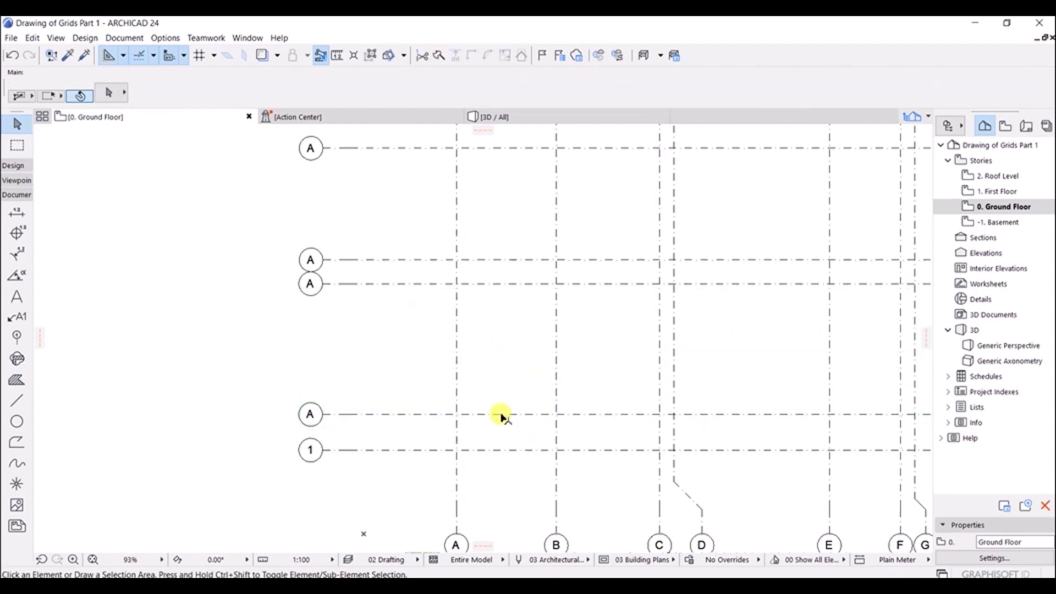
- Rename the second horizontal grid line from the bottom to 2 and the third one to 3
left_click(454, 99)
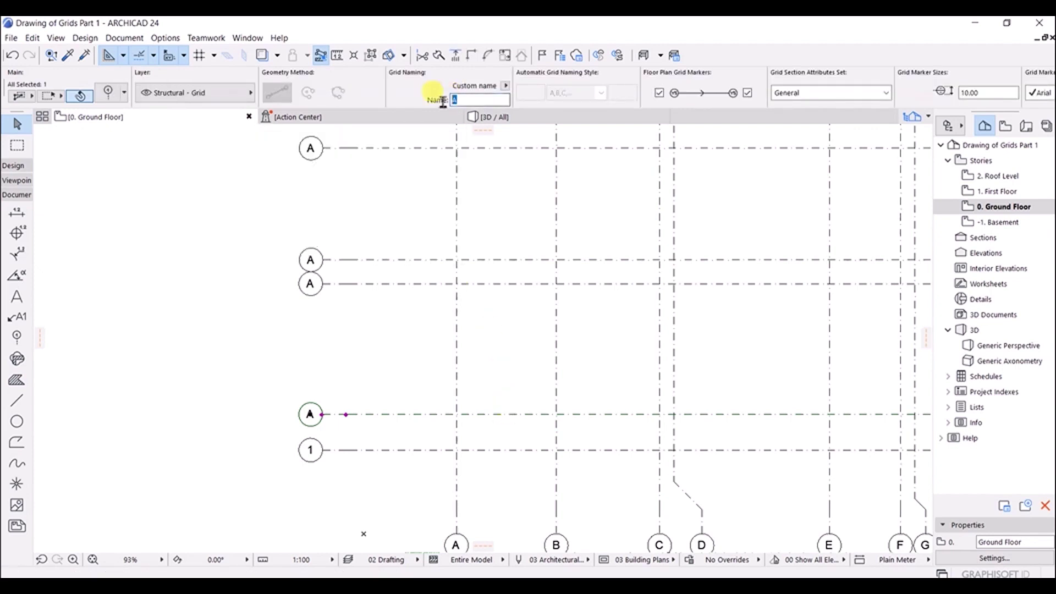
type("2")
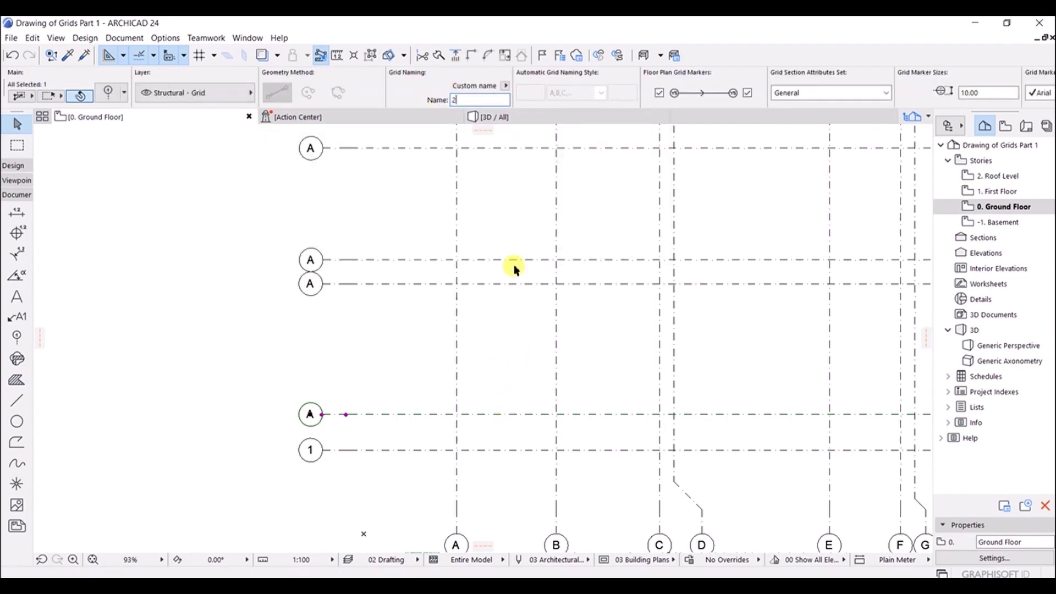
left_click(511, 284)
left_click(452, 99)
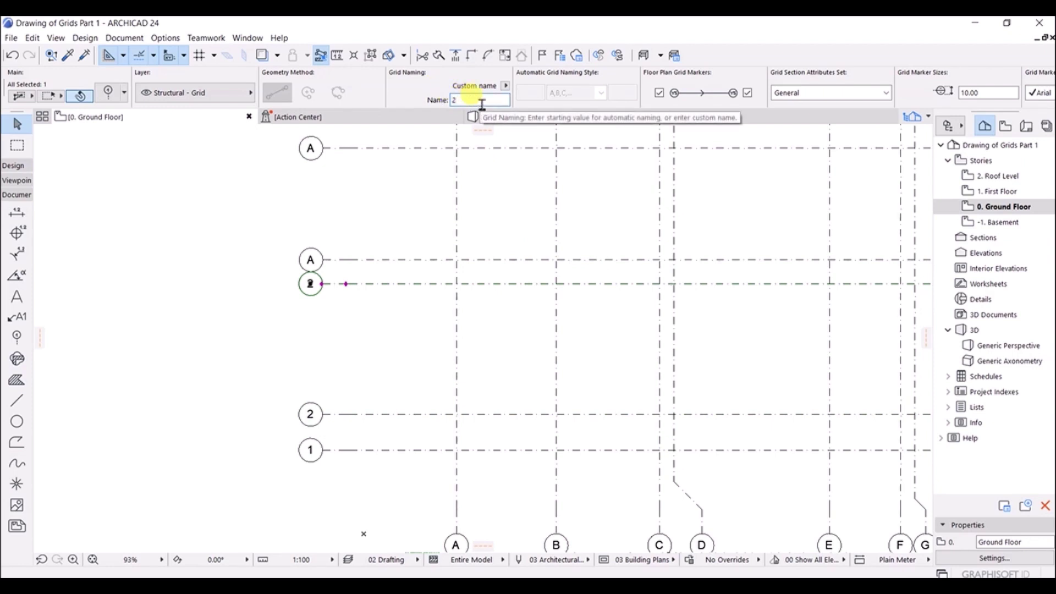
type("3")
- Rename the fourth horizontal grid line from the bottom to 4
left_click(502, 259)
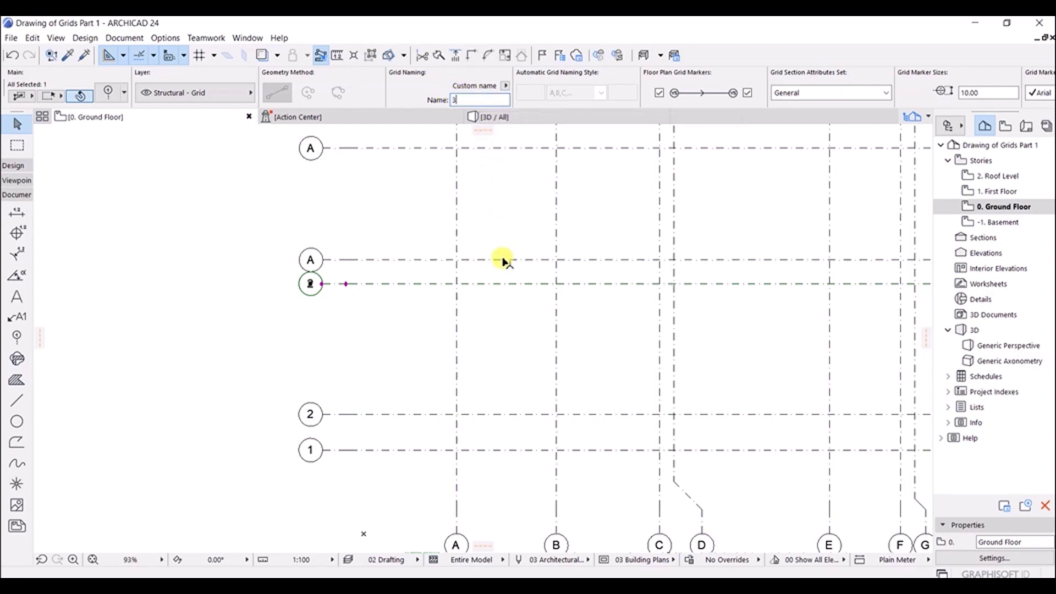
left_click(455, 99)
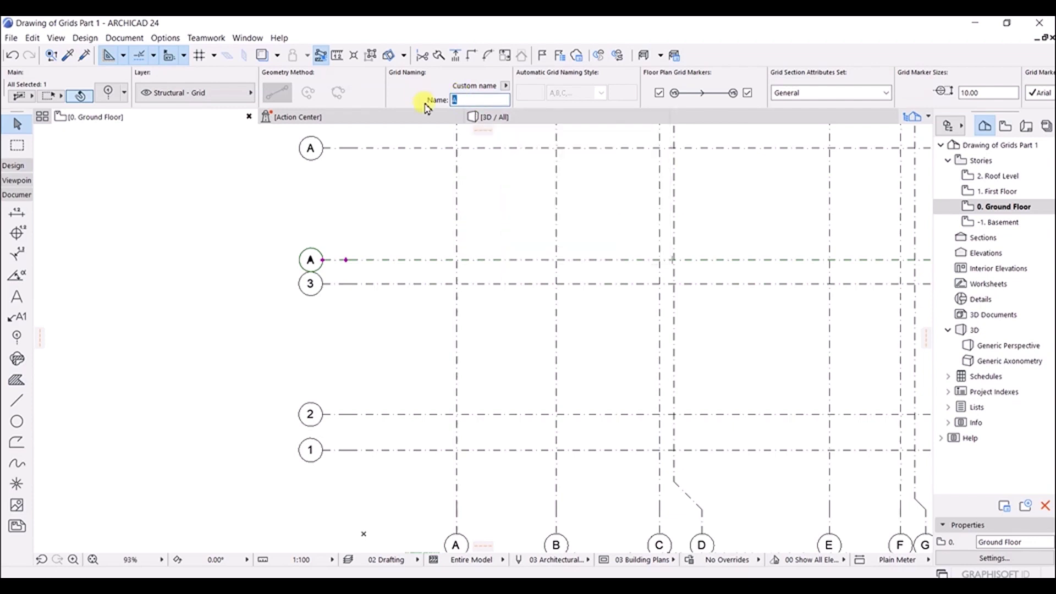
type("4")
key("Return")
- Rename the fifth horizontal grid line from the bottom to 5 and deselect it
middle_click_drag(533, 170, 513, 325)
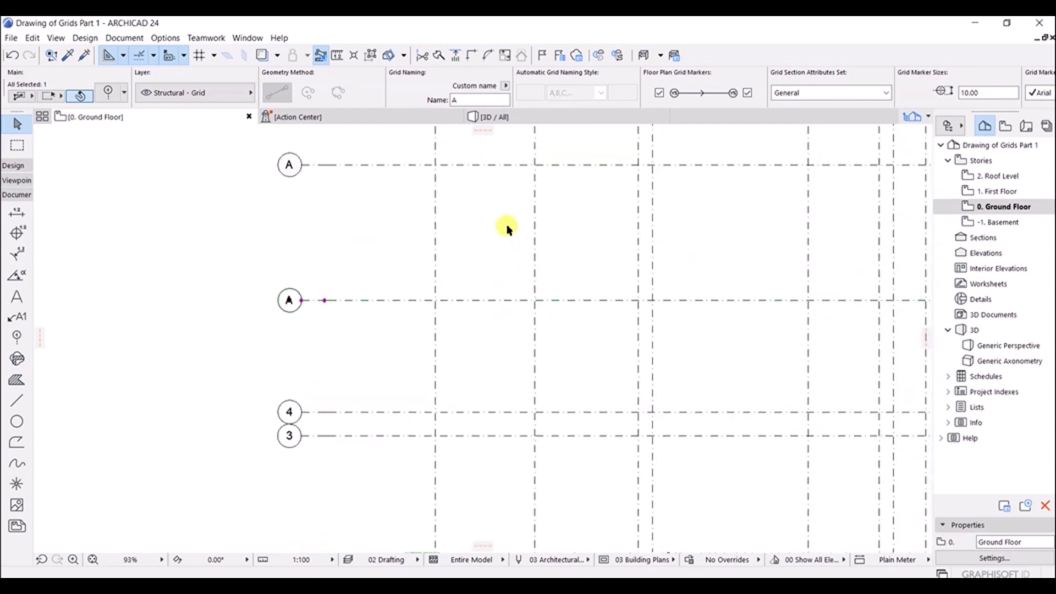
middle_click_drag(507, 228, 505, 238)
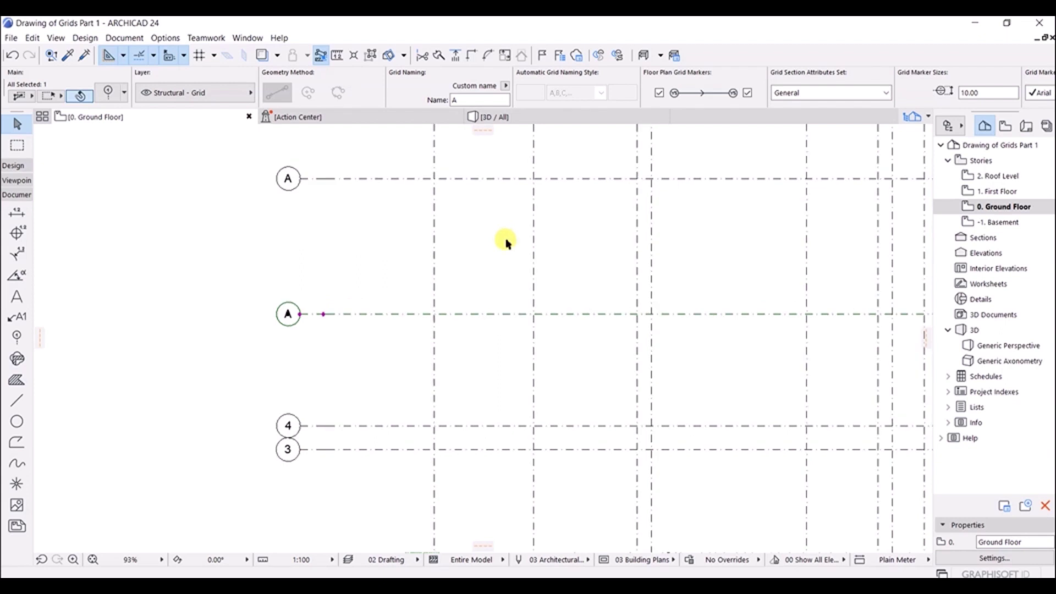
left_click(470, 101)
type("5")
key("Return")
key("Escape")
- Rename the uppermost horizontal grid line to 6 and deselect it
middle_click_drag(495, 263, 483, 306)
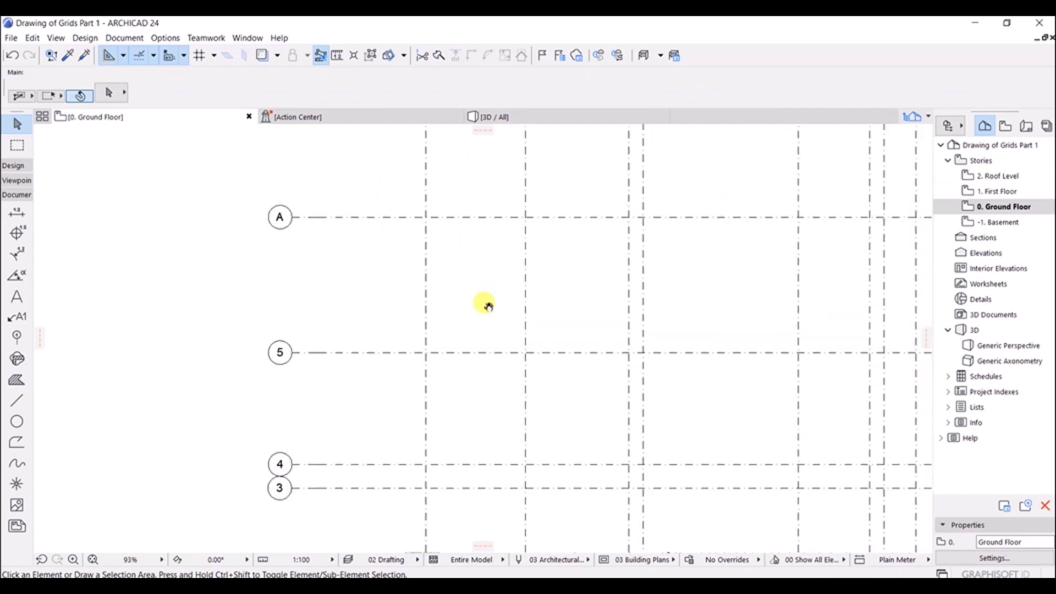
left_click(495, 225)
left_click(459, 100)
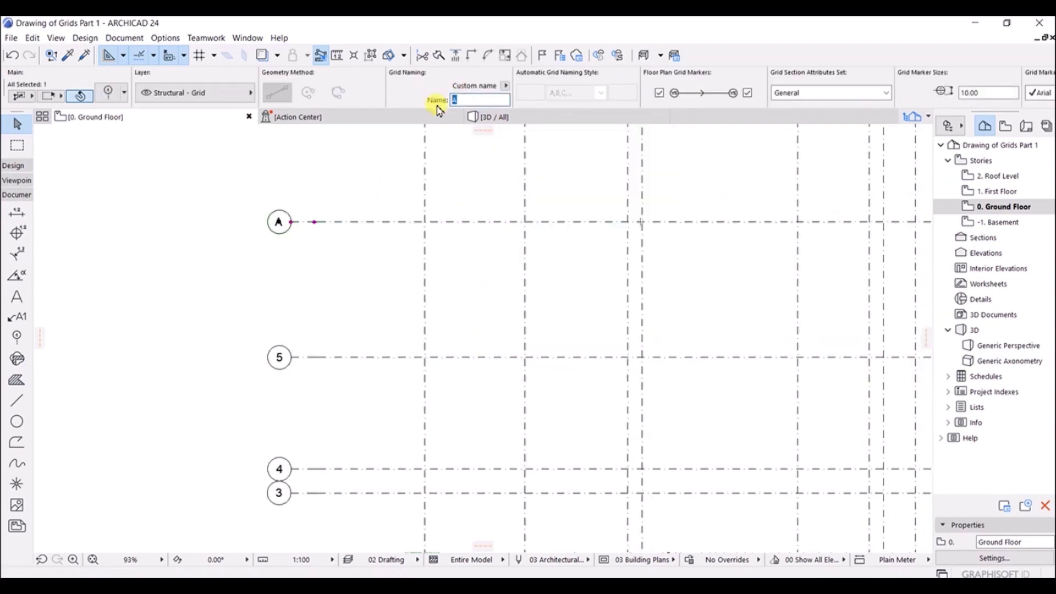
type("6")
key("Return")
key("Escape")
- Review the whole grid layout, examining the markers and intersections of lines A to H and 1 to 6
scroll(478, 177, "down", 5)
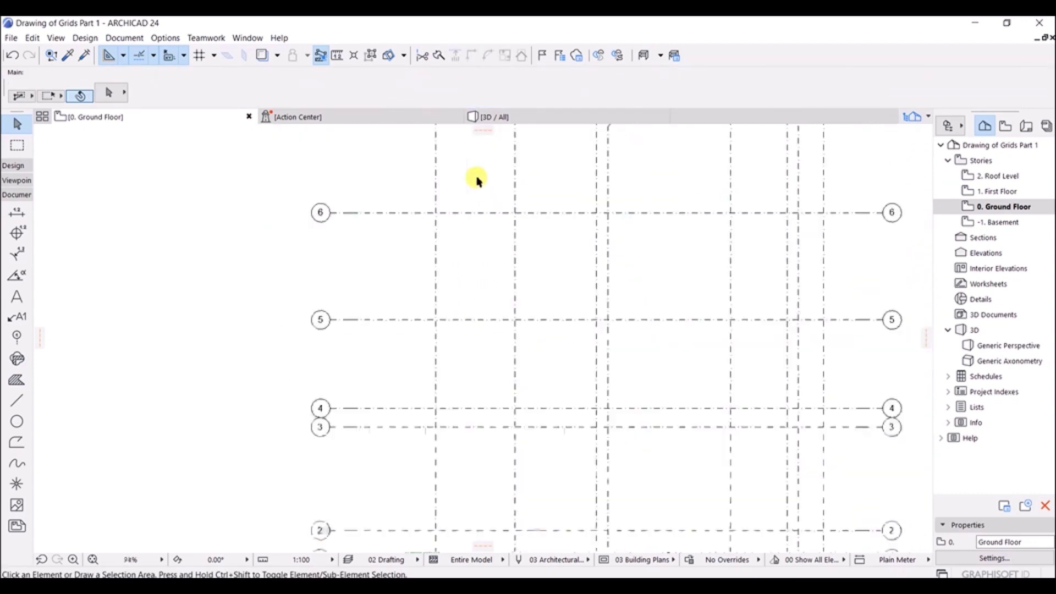
middle_click_drag(564, 300, 536, 341)
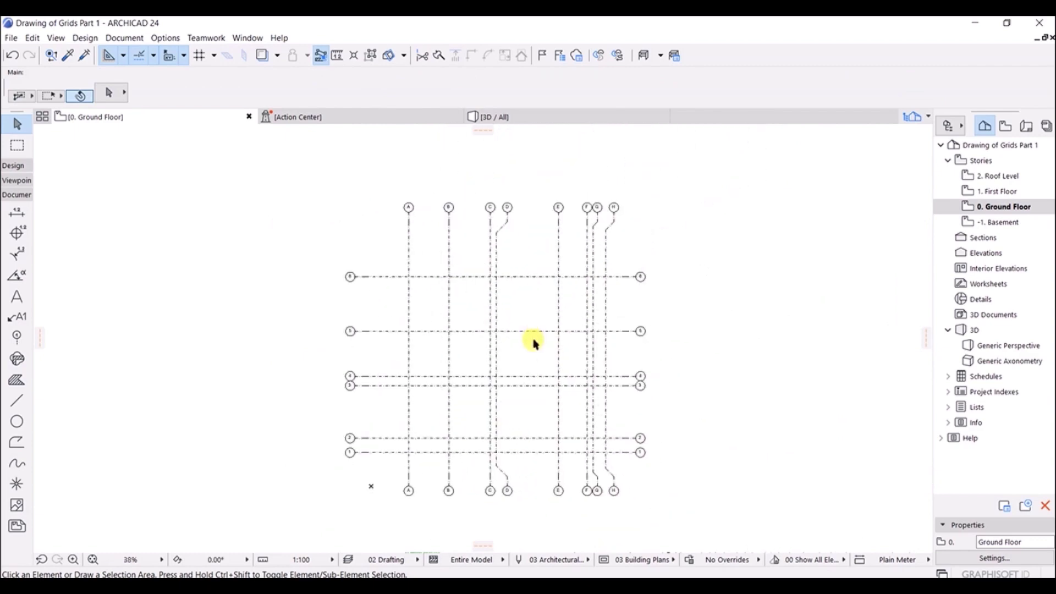
scroll(517, 348, "up", 2)
scroll(389, 408, "up", 1)
middle_click_drag(389, 408, 384, 337)
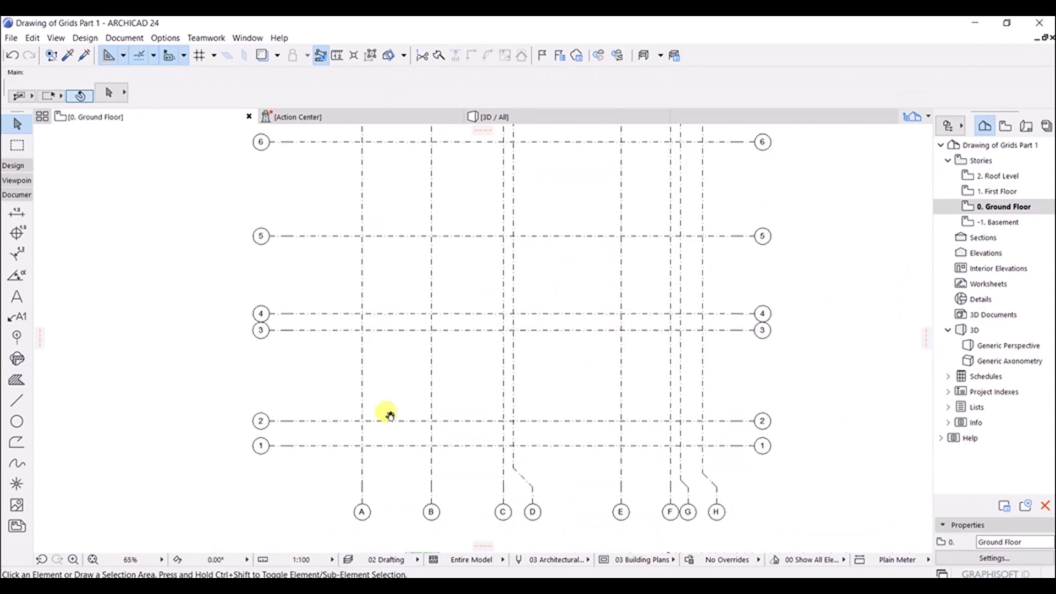
middle_click_drag(389, 415, 378, 360)
scroll(481, 391, "up", 2)
scroll(353, 373, "up", 5)
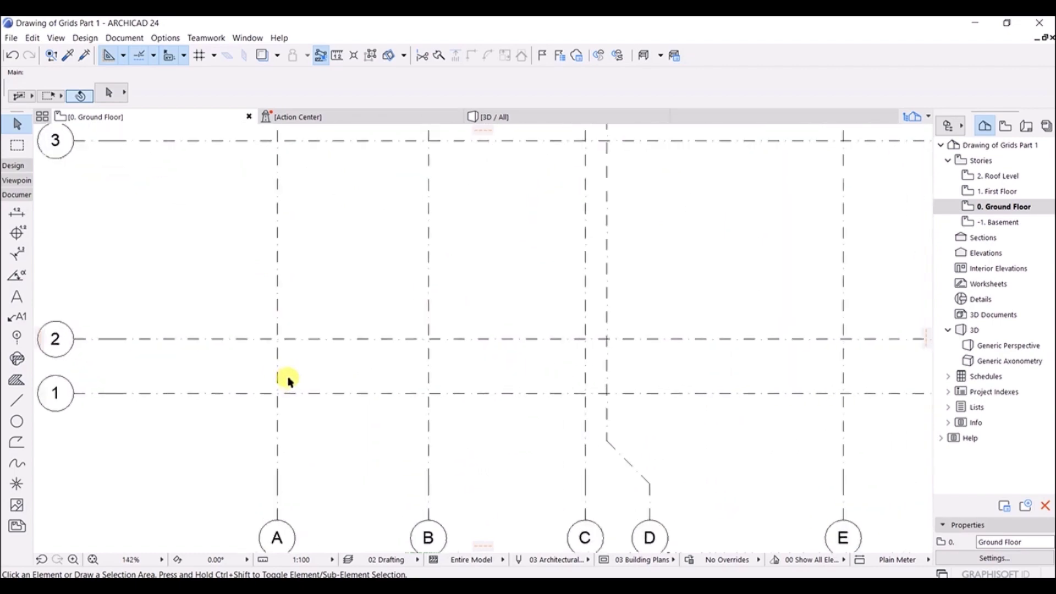
scroll(474, 249, "down", 2)
scroll(474, 248, "down", 3)
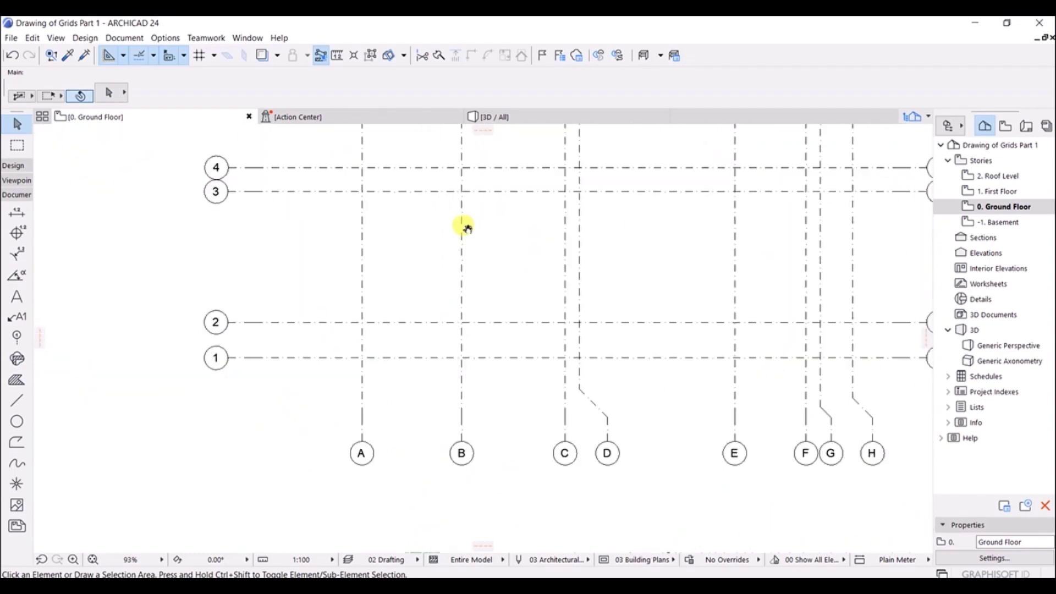
middle_click_drag(467, 228, 467, 337)
mouse_move(471, 250)
middle_mouse_down()
mouse_move(444, 304)
mouse_move(448, 318)
middle_mouse_up()
middle_click_drag(459, 216, 449, 266)
scroll(448, 266, "down", 2)
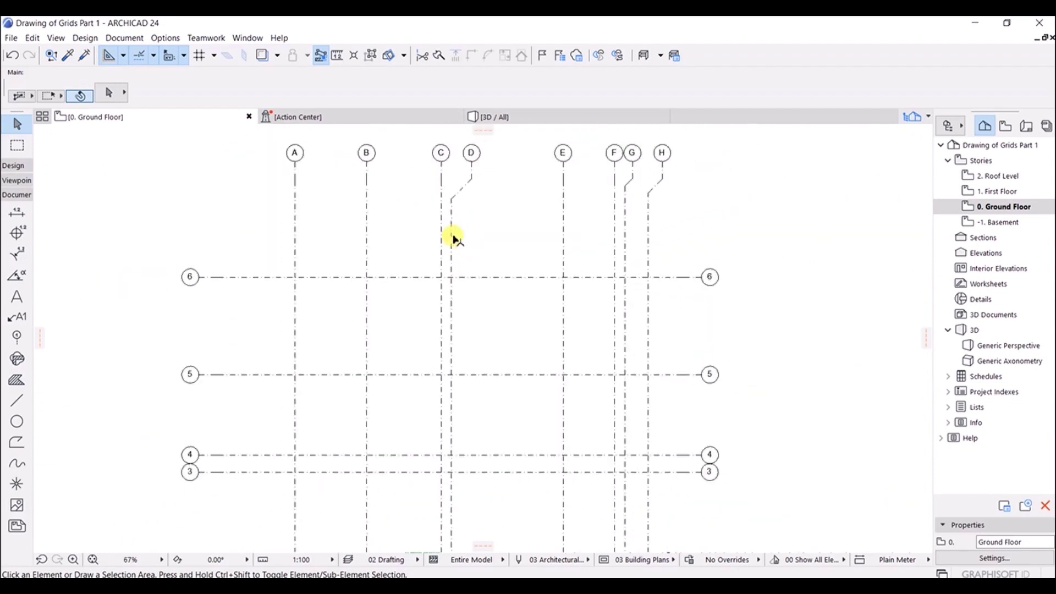
middle_click_drag(466, 336, 447, 280)
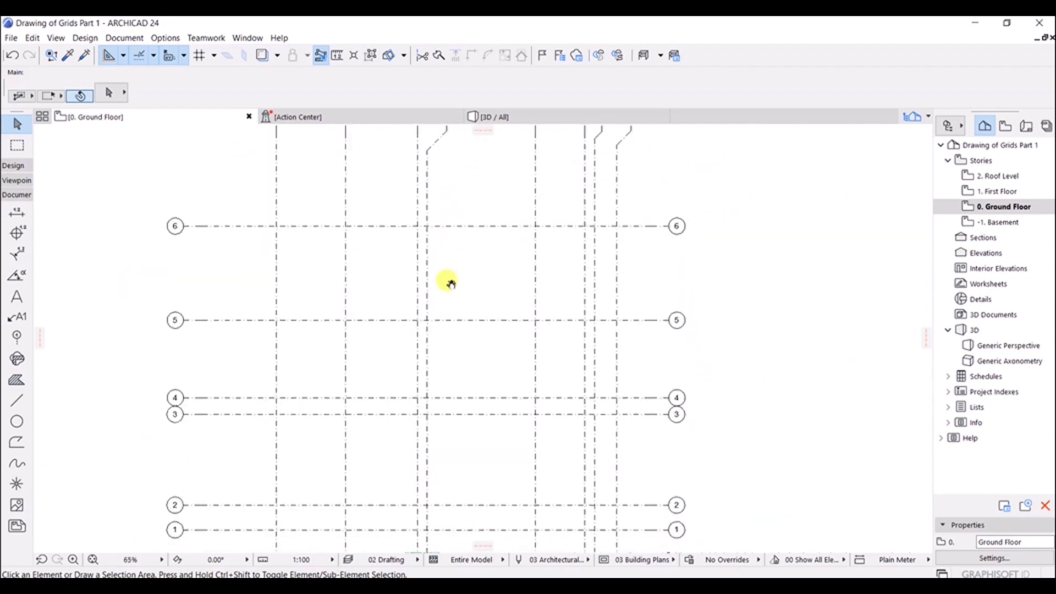
scroll(446, 281, "down", 2)
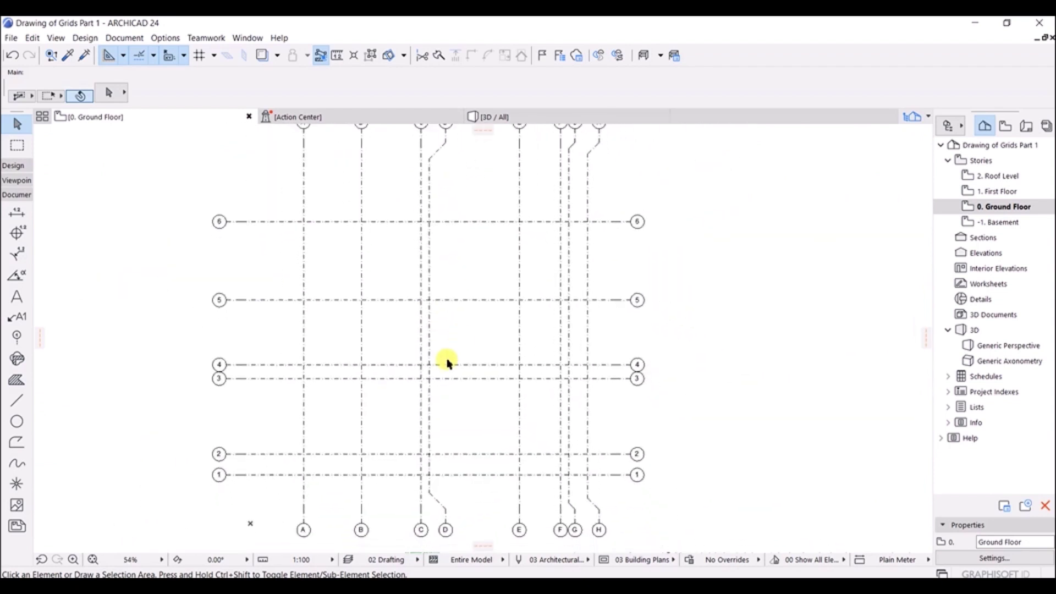
middle_click_drag(448, 365, 496, 320)
scroll(578, 358, "up", 3)
scroll(577, 358, "down", 3)
scroll(484, 314, "down", 2)
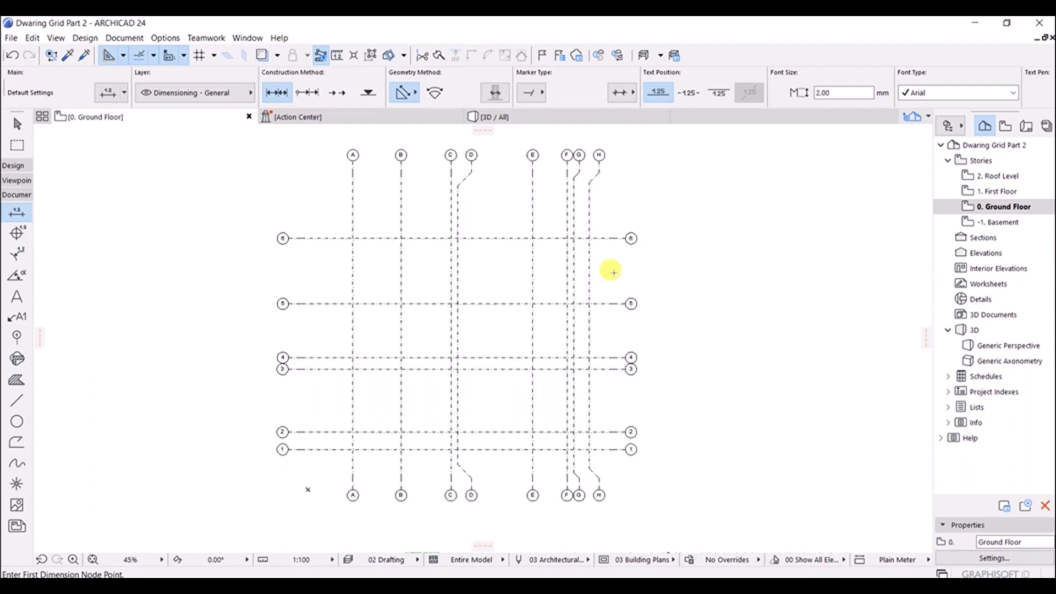
- Activate the Wall tool and open its default settings
left_click(21, 166)
scroll(26, 227, "up", 3)
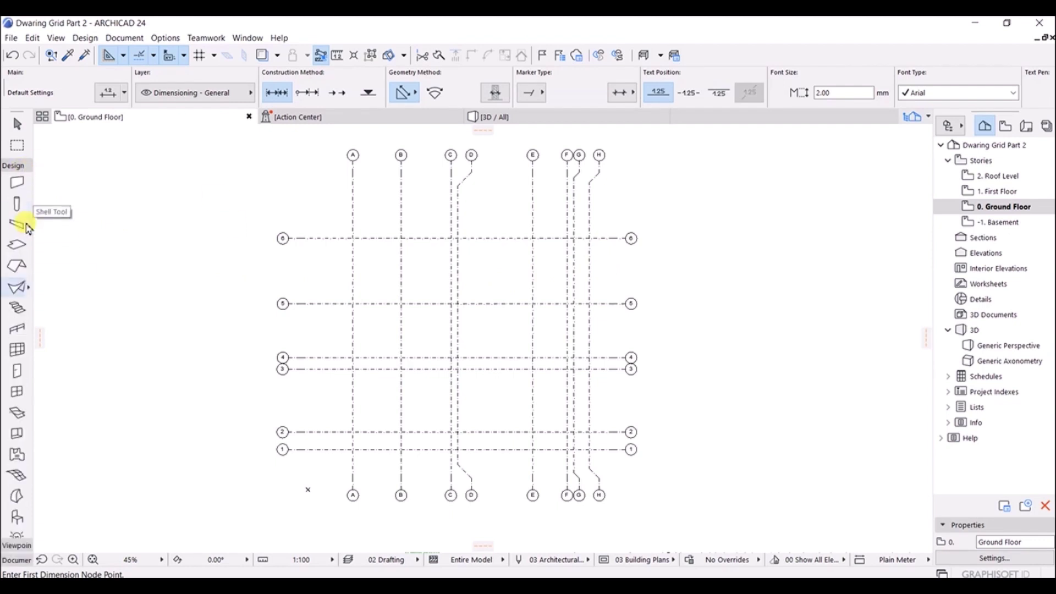
left_click(15, 183)
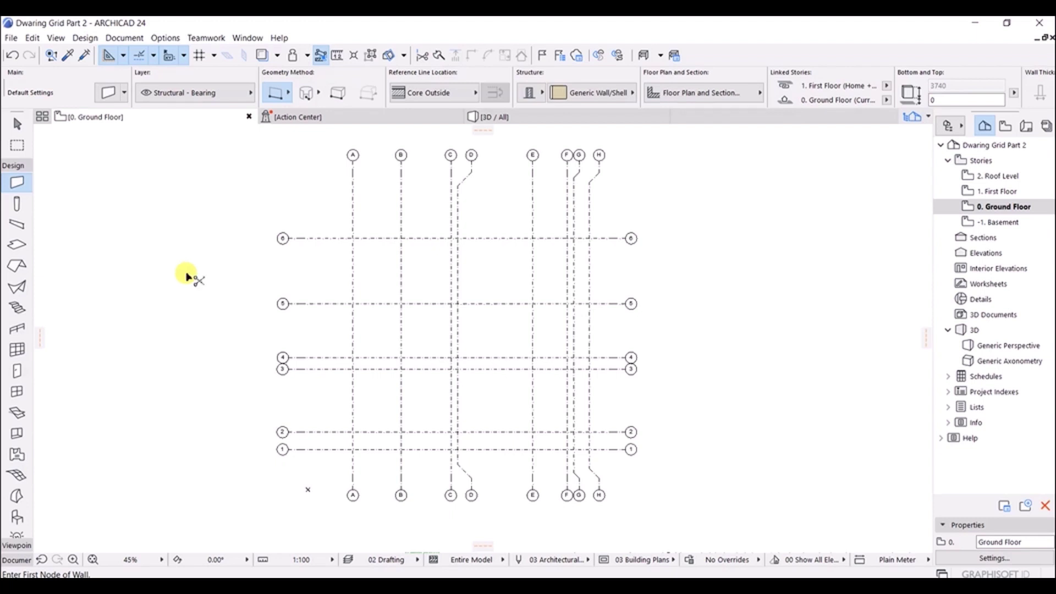
key("ctrl+t")
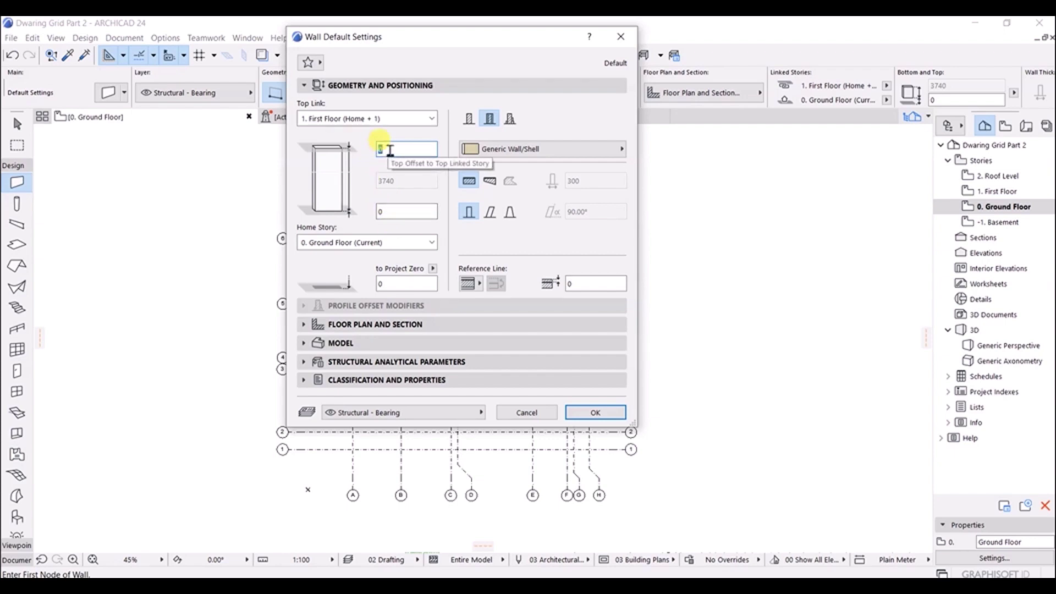
- Try a top offset of 300 and a bottom offset of -300 for the default wall
type("300")
left_click(401, 209)
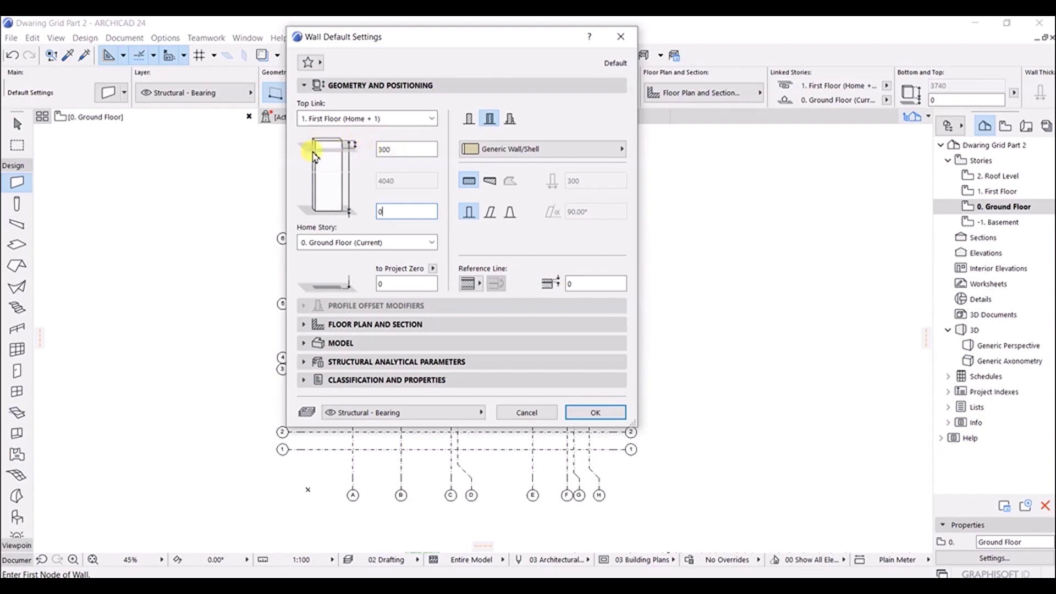
double_click(399, 217)
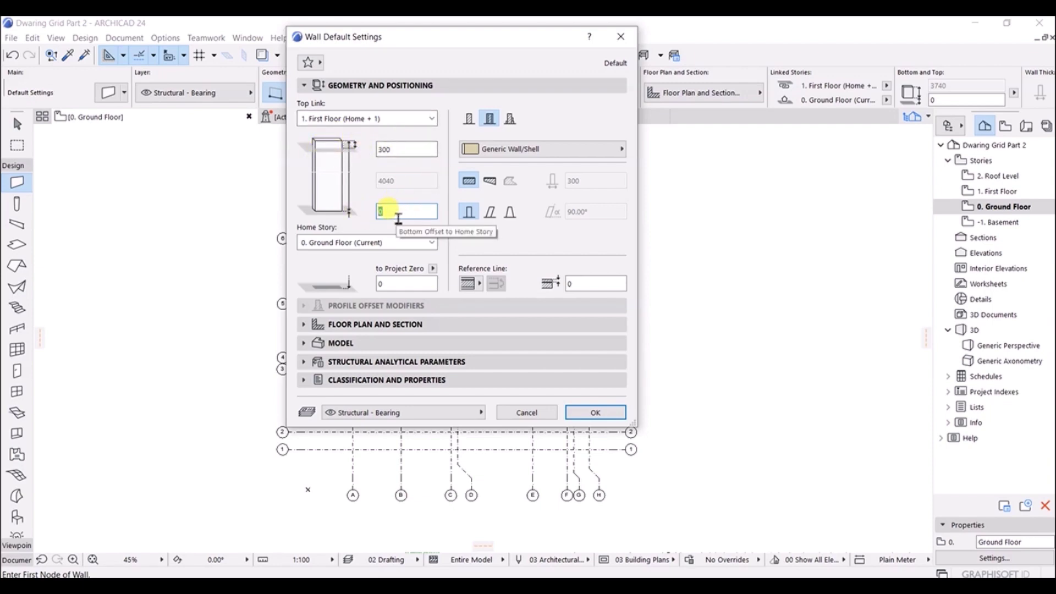
type("-300")
left_click(408, 148)
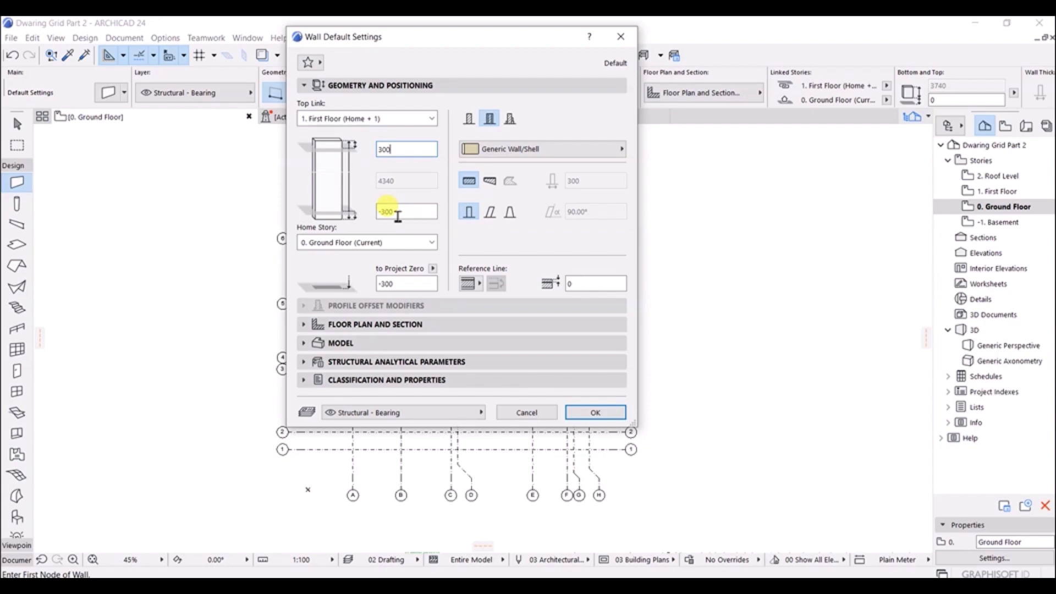
- Set the default wall's bottom offset to 0 and its top offset to -300, and accept the settings
left_click_drag(396, 212, 352, 212)
type("0")
double_click(401, 150)
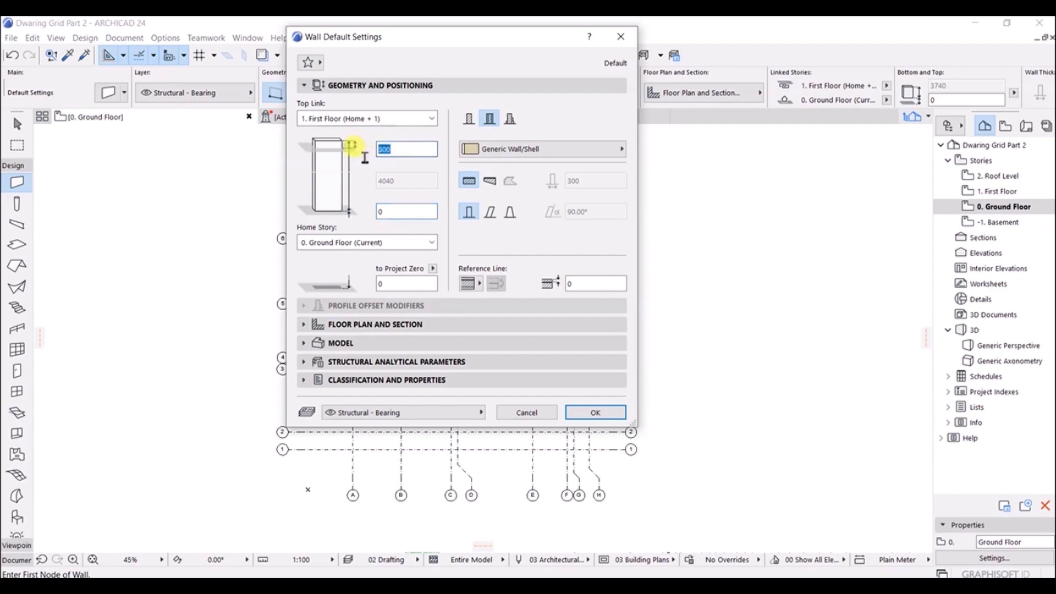
type("-33")
key("BackSpace")
type("00")
key("Return")
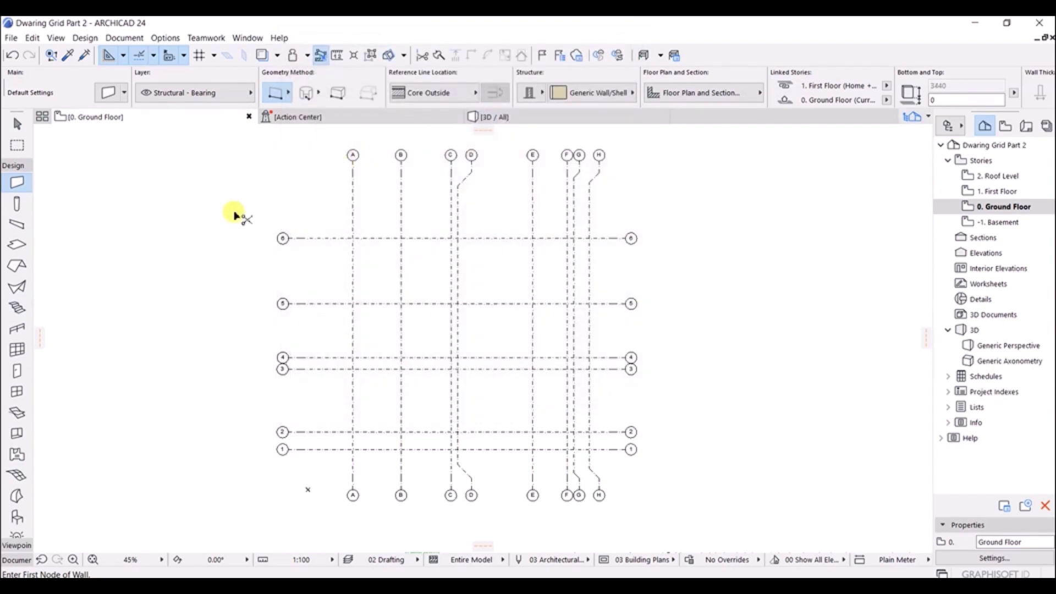
- Reopen the wall default settings and give the wall a basic structure with the GENERIC - EXTERNAL CLADDING building material
key("ctrl+t")
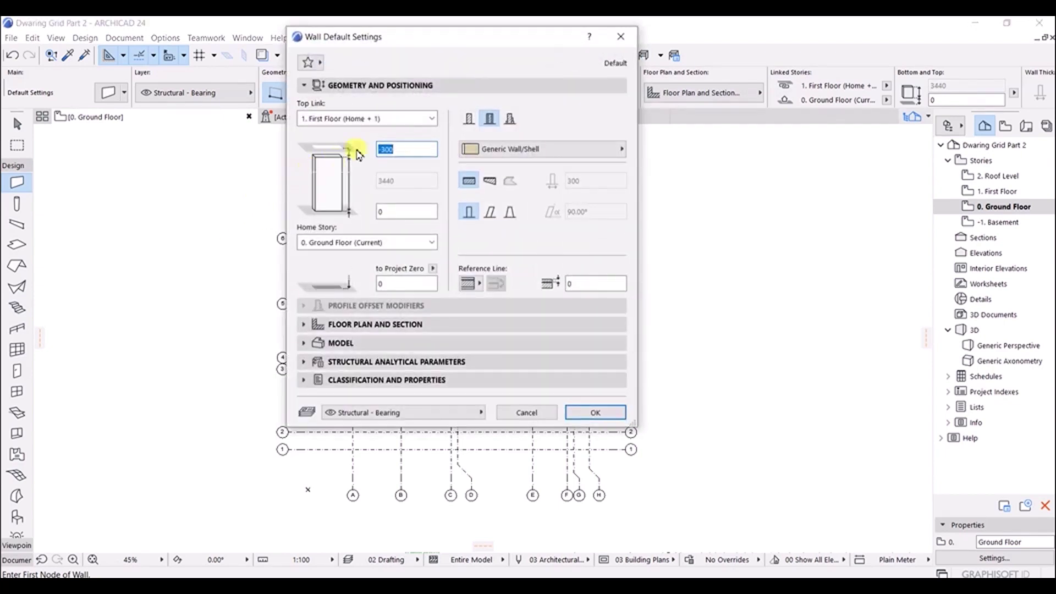
left_click(407, 152)
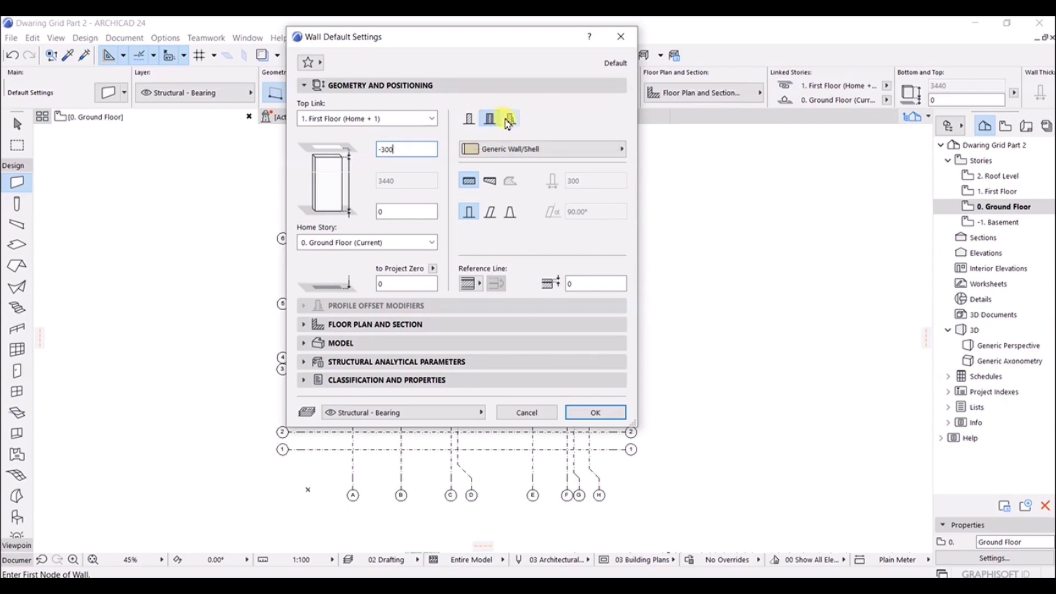
left_click(472, 121)
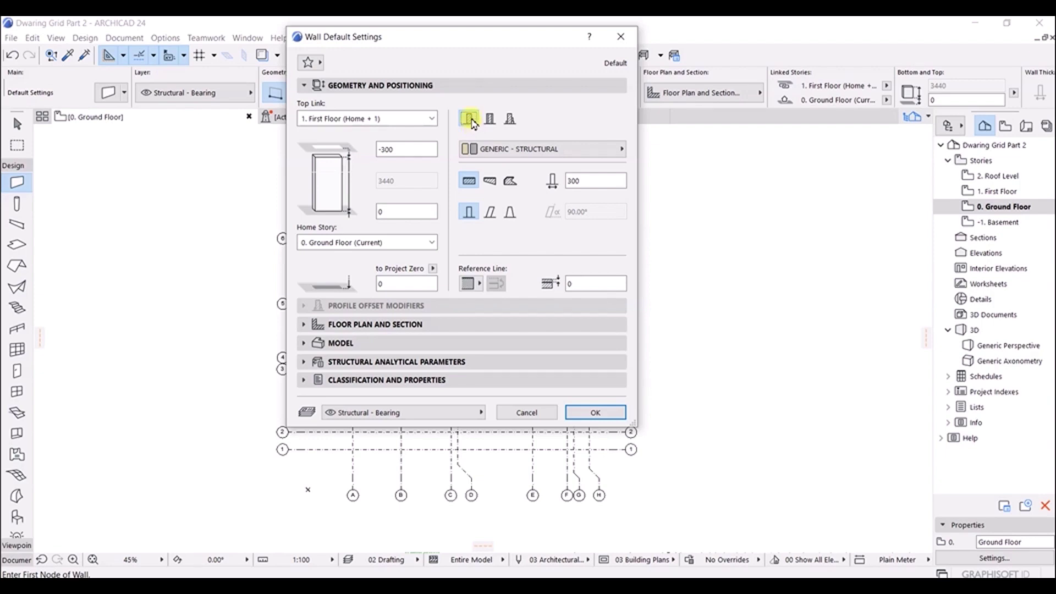
left_click(538, 151)
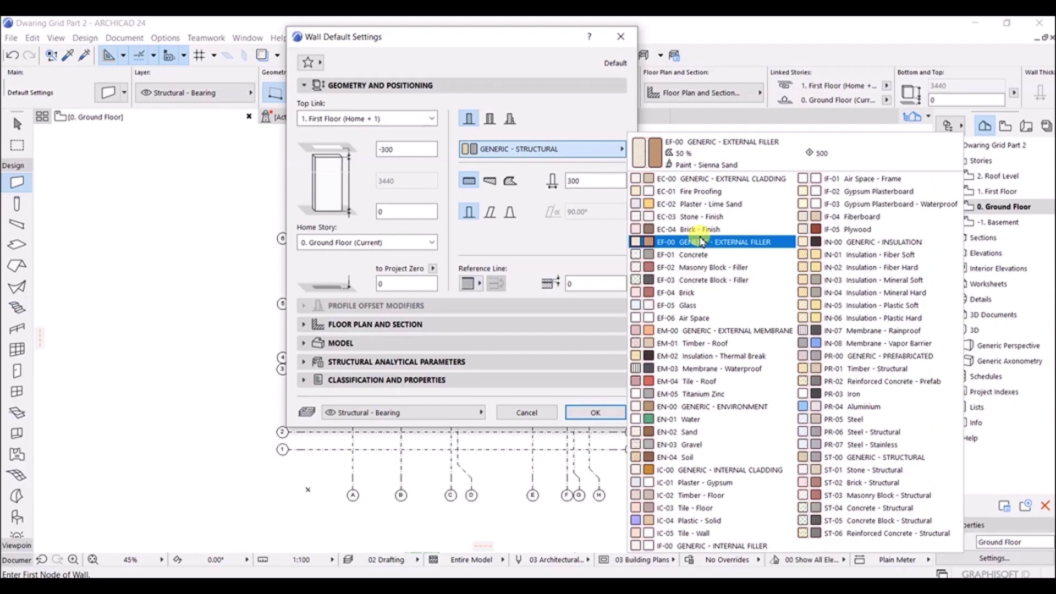
left_click(709, 180)
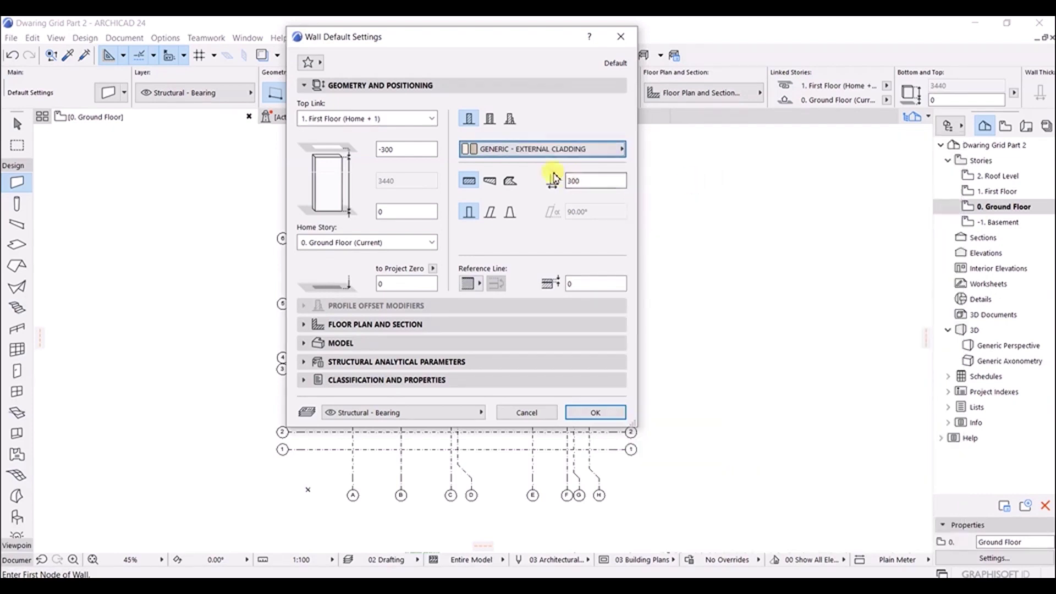